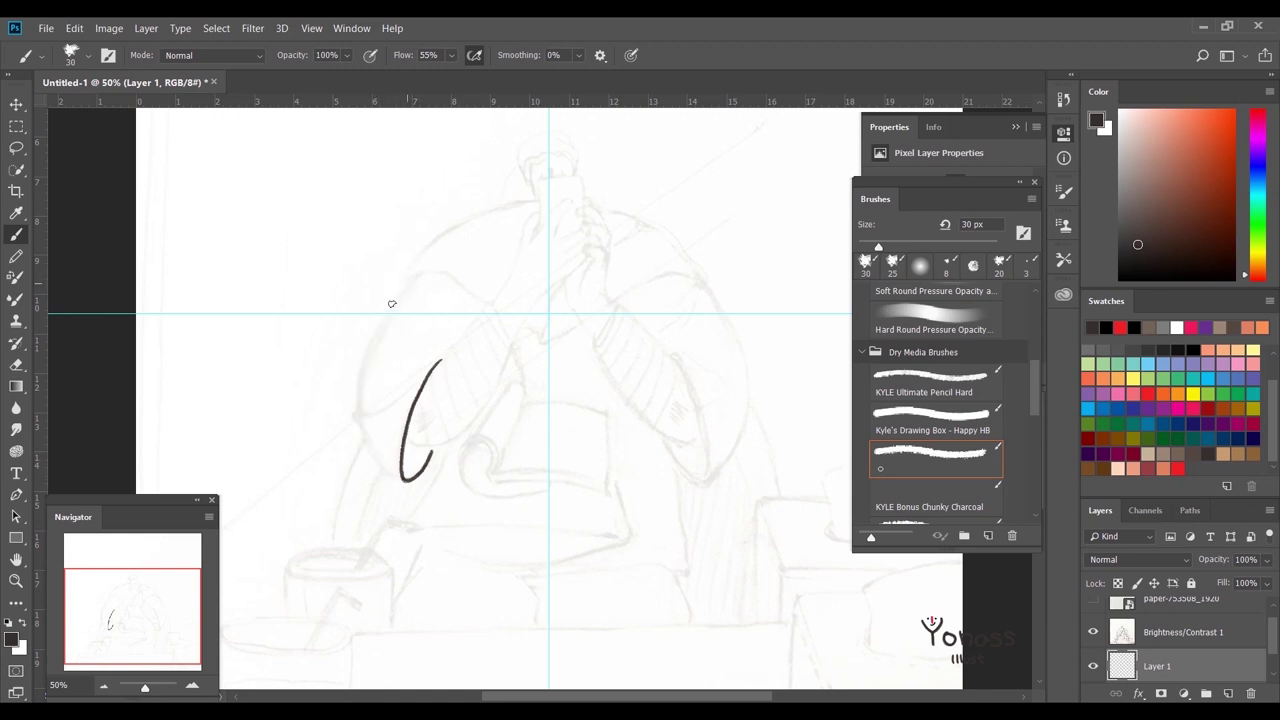
# - Outline the left curved shape beside the figure and fill it solid dark brown
pyautogui.moveTo(419, 273); pyautogui.dragTo(405, 473)
pyautogui.hotkey('ctrl', 'z')
pyautogui.moveTo(420, 278); pyautogui.dragTo(404, 480)
pyautogui.hotkey('ctrl', 'z')
pyautogui.press(']')
pyautogui.moveTo(396, 308); pyautogui.dragTo(481, 308)
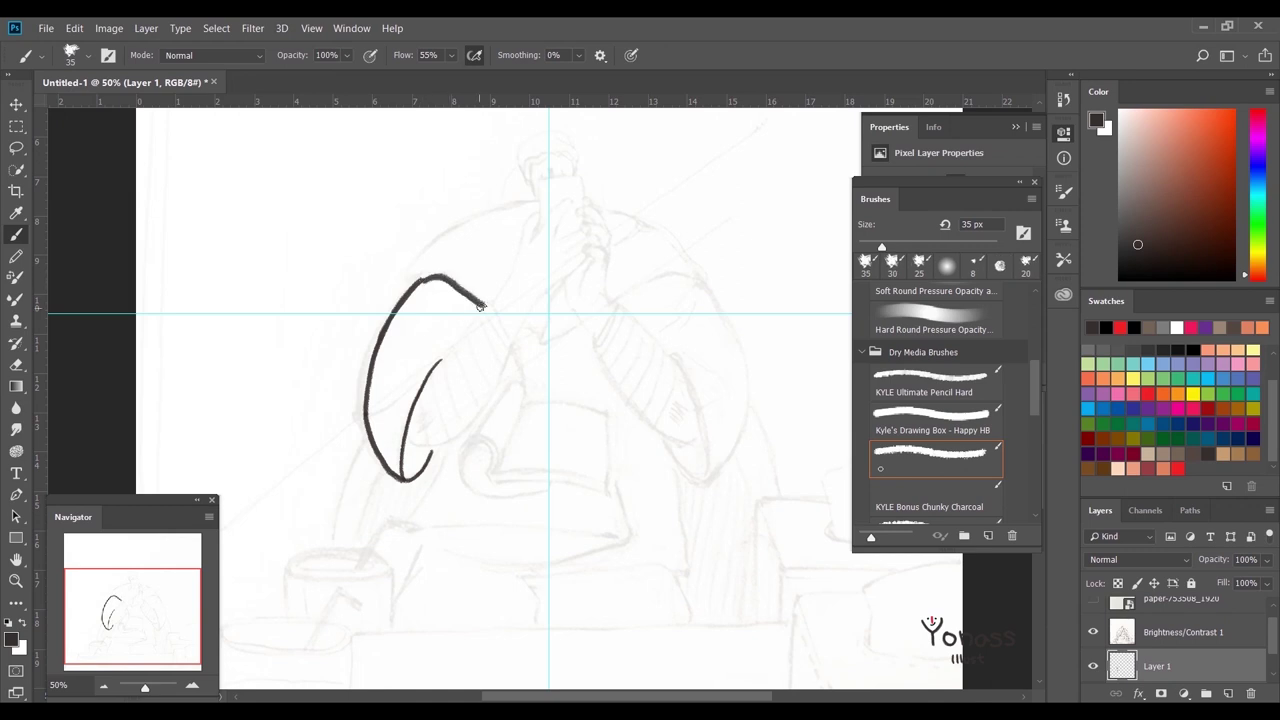
pyautogui.press(']')
pyautogui.press(']')
pyautogui.press(']')
pyautogui.moveTo(405, 315)
pyautogui.mouseDown()
pyautogui.moveTo(375, 390)
pyautogui.moveTo(380, 425)
pyautogui.mouseUp()
pyautogui.moveTo(430, 285)
pyautogui.mouseDown()
pyautogui.moveTo(370, 455)
pyautogui.moveTo(369, 389)
pyautogui.mouseUp()
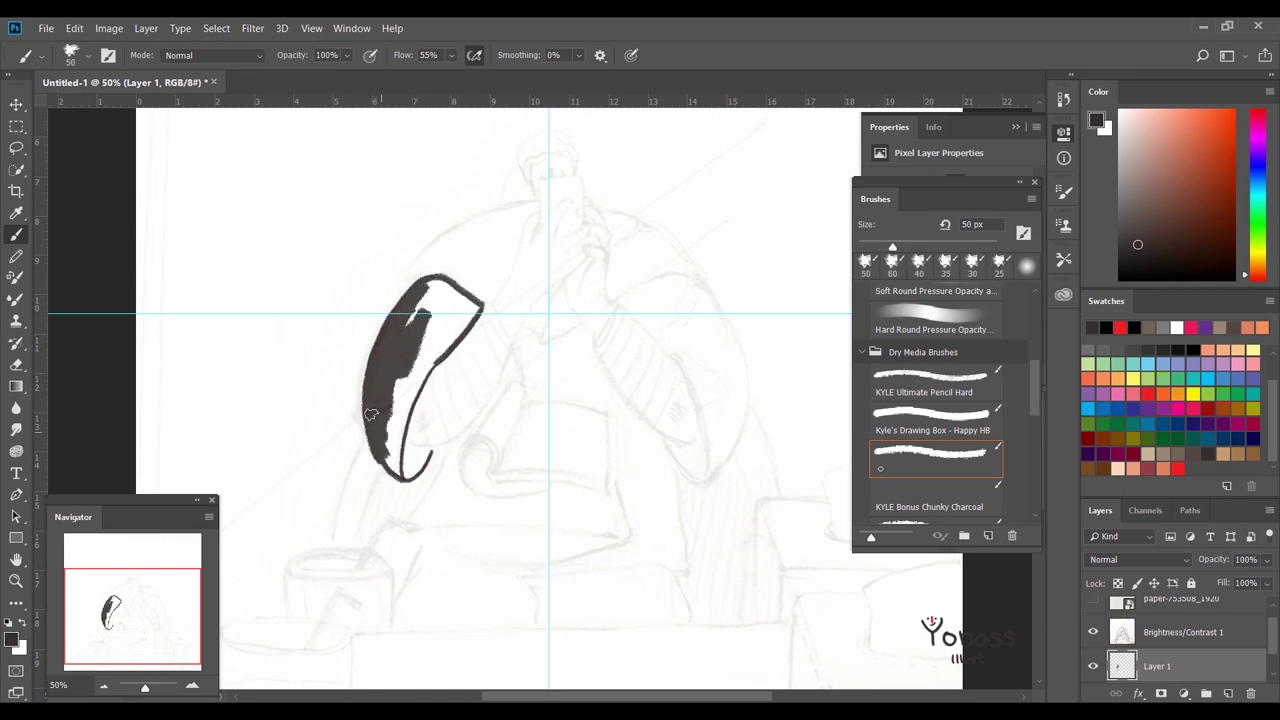
pyautogui.moveTo(390, 384); pyautogui.dragTo(387, 325)
pyautogui.moveTo(366, 402); pyautogui.dragTo(398, 440)
pyautogui.moveTo(425, 350); pyautogui.dragTo(398, 466)
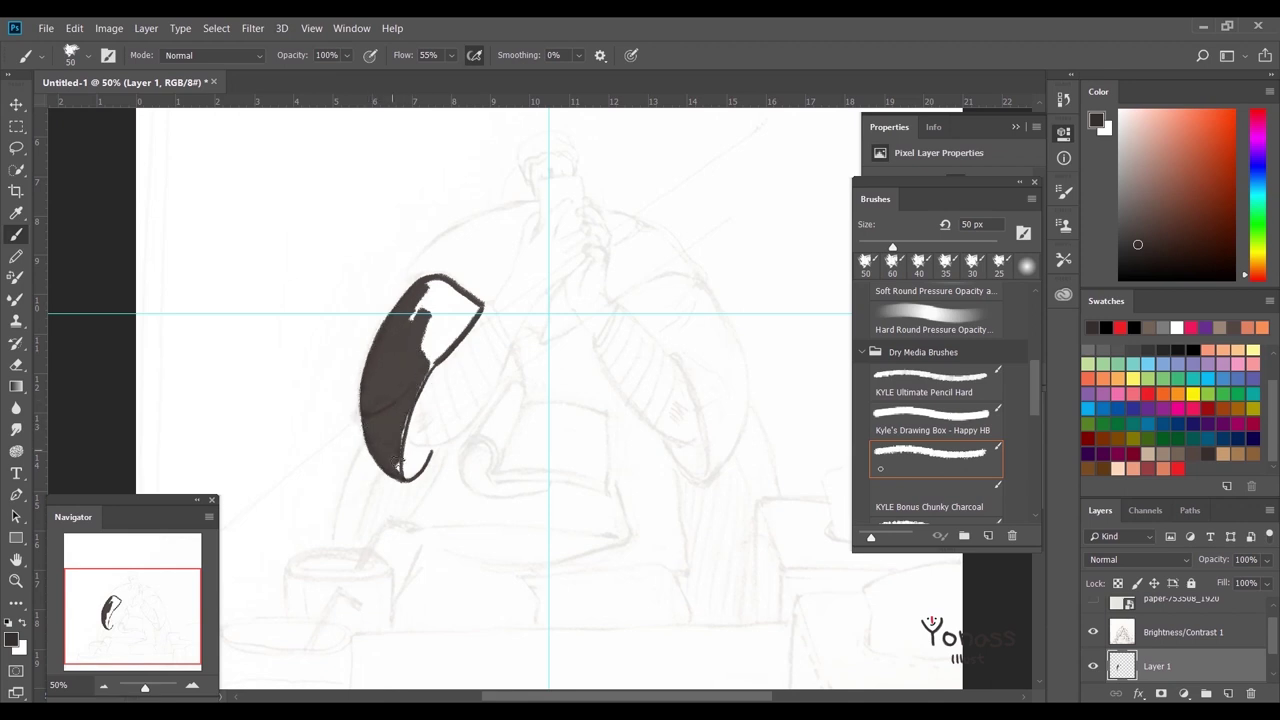
pyautogui.moveTo(418, 378)
pyautogui.mouseDown()
pyautogui.moveTo(470, 332)
pyautogui.moveTo(470, 310)
pyautogui.moveTo(420, 285)
pyautogui.moveTo(472, 308)
pyautogui.moveTo(375, 244)
pyautogui.mouseUp()
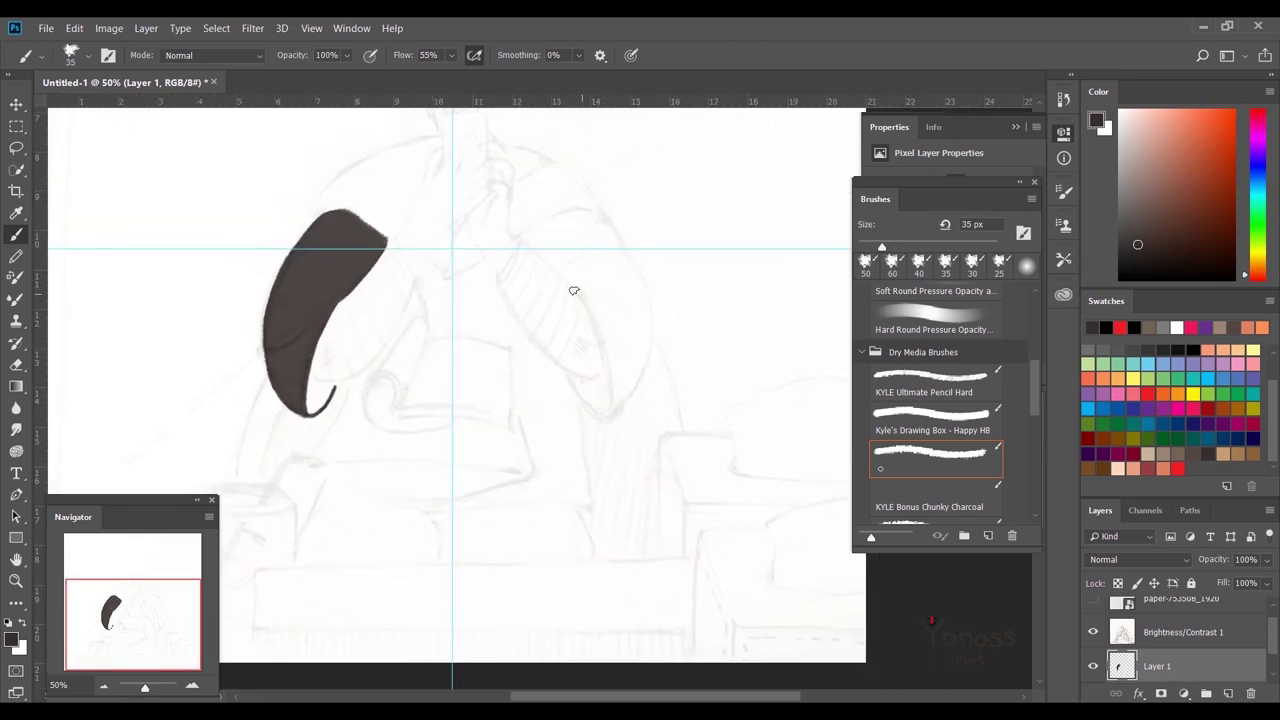
# - Outline the mirrored right curved shape and fill it solid dark brown
pyautogui.moveTo(576, 287)
pyautogui.mouseDown()
pyautogui.moveTo(611, 400)
pyautogui.moveTo(597, 420)
pyautogui.mouseUp()
pyautogui.hotkey('ctrl', 'z')
pyautogui.hotkey('ctrl', 'z')
pyautogui.hotkey('ctrl', 'z')
pyautogui.moveTo(571, 286)
pyautogui.mouseDown()
pyautogui.moveTo(615, 399)
pyautogui.moveTo(609, 421)
pyautogui.mouseUp()
pyautogui.moveTo(647, 364); pyautogui.dragTo(612, 420)
pyautogui.moveTo(606, 222); pyautogui.dragTo(612, 418)
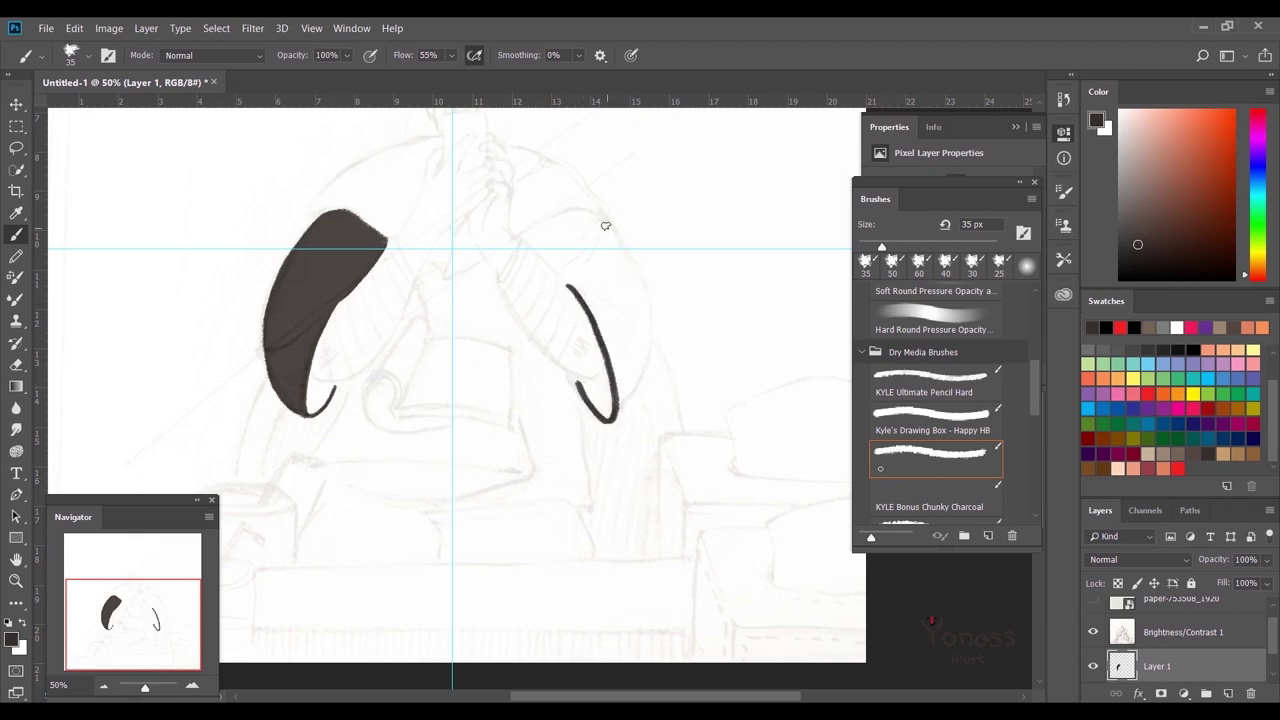
pyautogui.moveTo(598, 300)
pyautogui.mouseDown()
pyautogui.moveTo(625, 370)
pyautogui.moveTo(630, 282)
pyautogui.moveTo(598, 296)
pyautogui.moveTo(568, 268)
pyautogui.mouseUp()
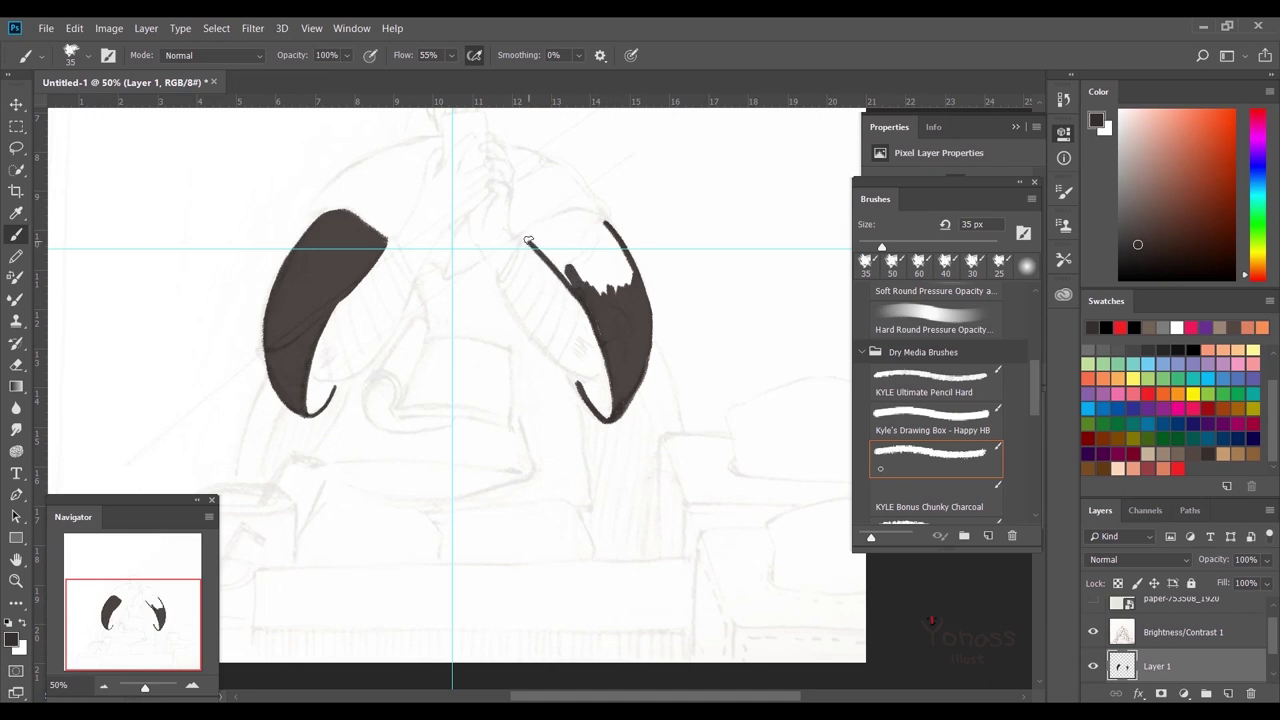
pyautogui.moveTo(604, 222)
pyautogui.mouseDown()
pyautogui.moveTo(630, 280)
pyautogui.moveTo(570, 290)
pyautogui.moveTo(555, 245)
pyautogui.moveTo(578, 248)
pyautogui.mouseUp()
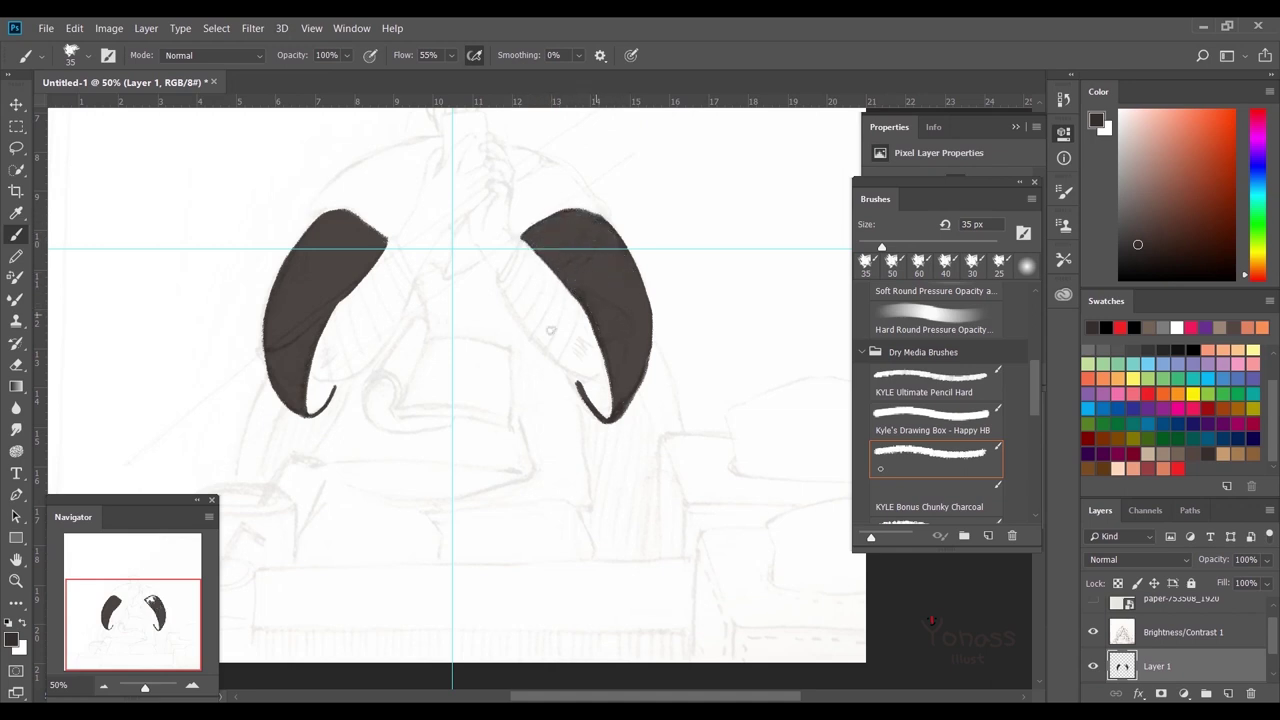
pyautogui.hscroll(-3, 601, 334)
pyautogui.scroll(2, 534, 331)
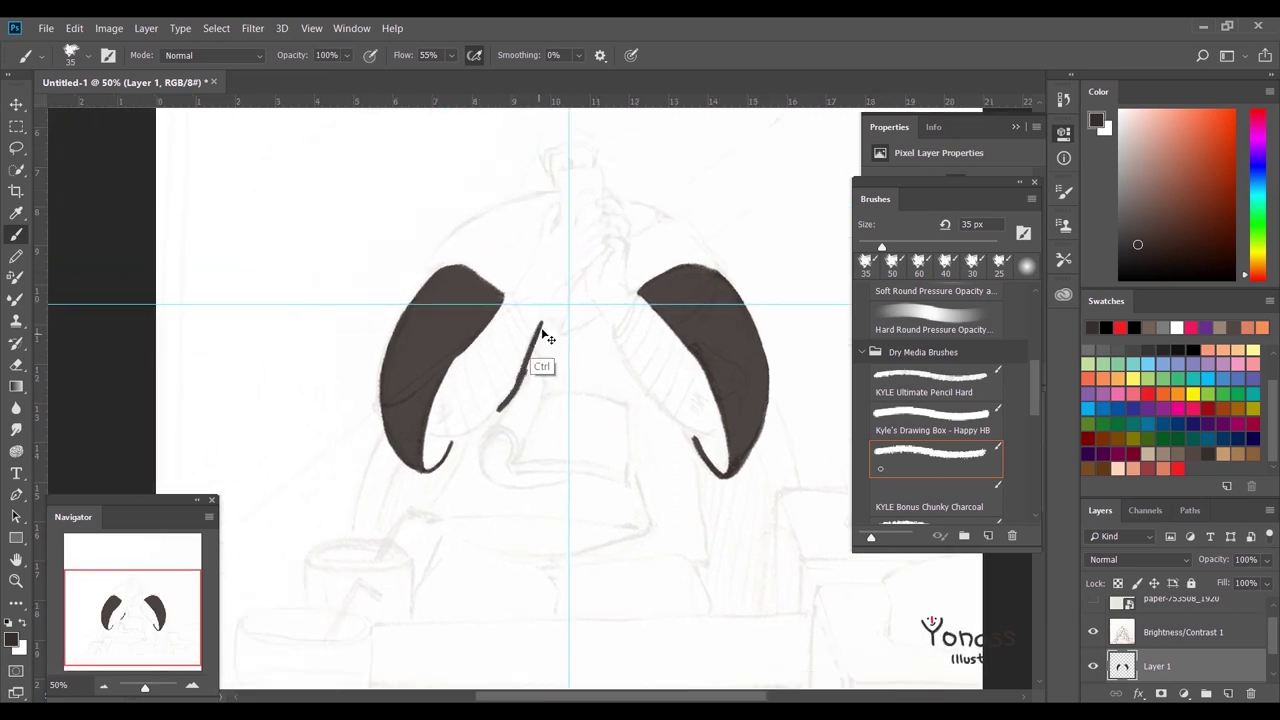
# - Brush-outline the torso and lap, including the long base line and right side edge
pyautogui.scroll(-1, 548, 398)
pyautogui.moveTo(530, 372)
pyautogui.mouseDown()
pyautogui.moveTo(548, 398)
pyautogui.moveTo(628, 373)
pyautogui.mouseUp()
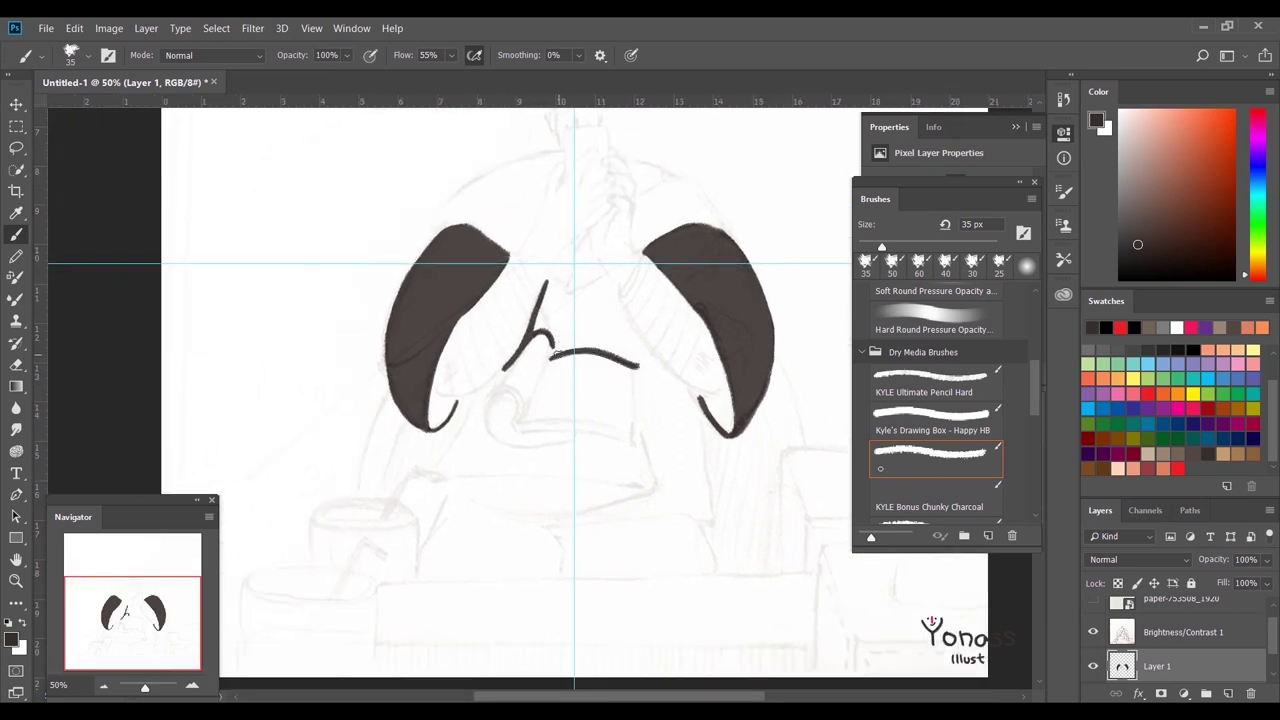
pyautogui.scroll(-2, 614, 371)
pyautogui.scroll(-2, 605, 300)
pyautogui.moveTo(595, 265); pyautogui.dragTo(603, 365)
pyautogui.scroll(-1, 600, 336)
pyautogui.moveTo(374, 350)
pyautogui.mouseDown()
pyautogui.moveTo(498, 400)
pyautogui.moveTo(604, 362)
pyautogui.mouseUp()
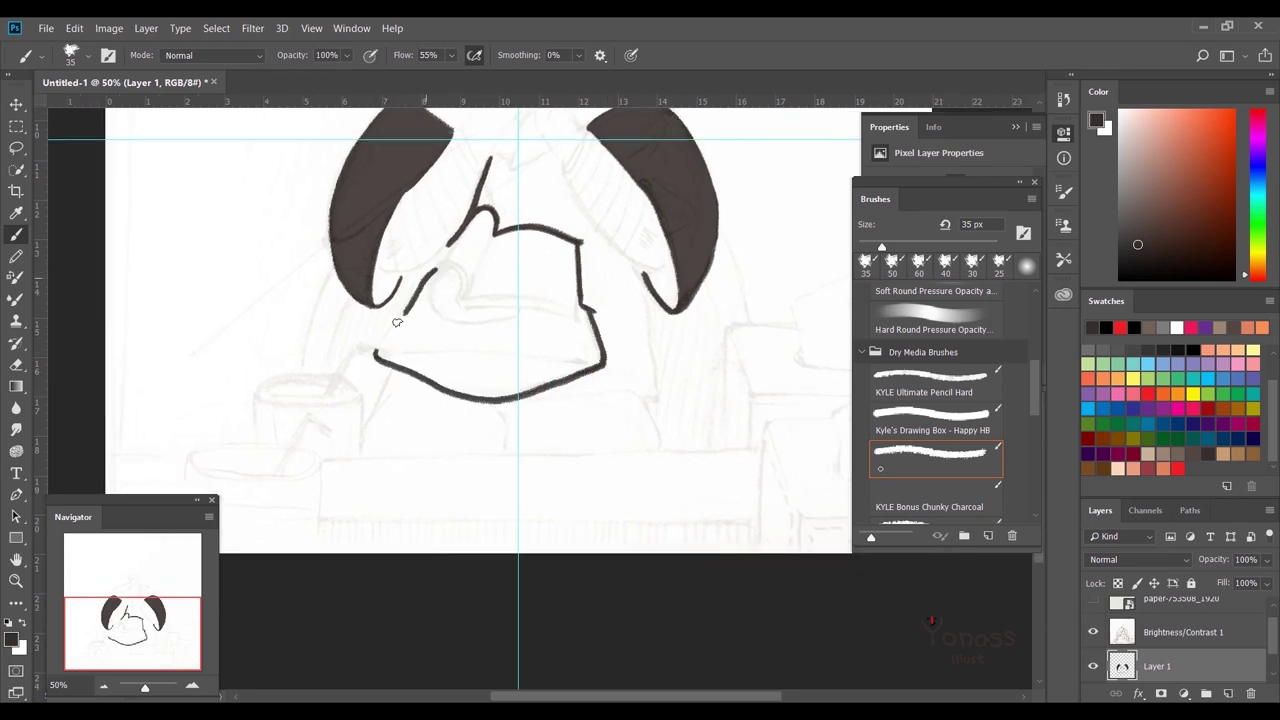
pyautogui.scroll(-2, 432, 299)
pyautogui.moveTo(384, 332); pyautogui.dragTo(630, 340)
pyautogui.scroll(3, 560, 394)
pyautogui.moveTo(578, 296); pyautogui.dragTo(598, 440)
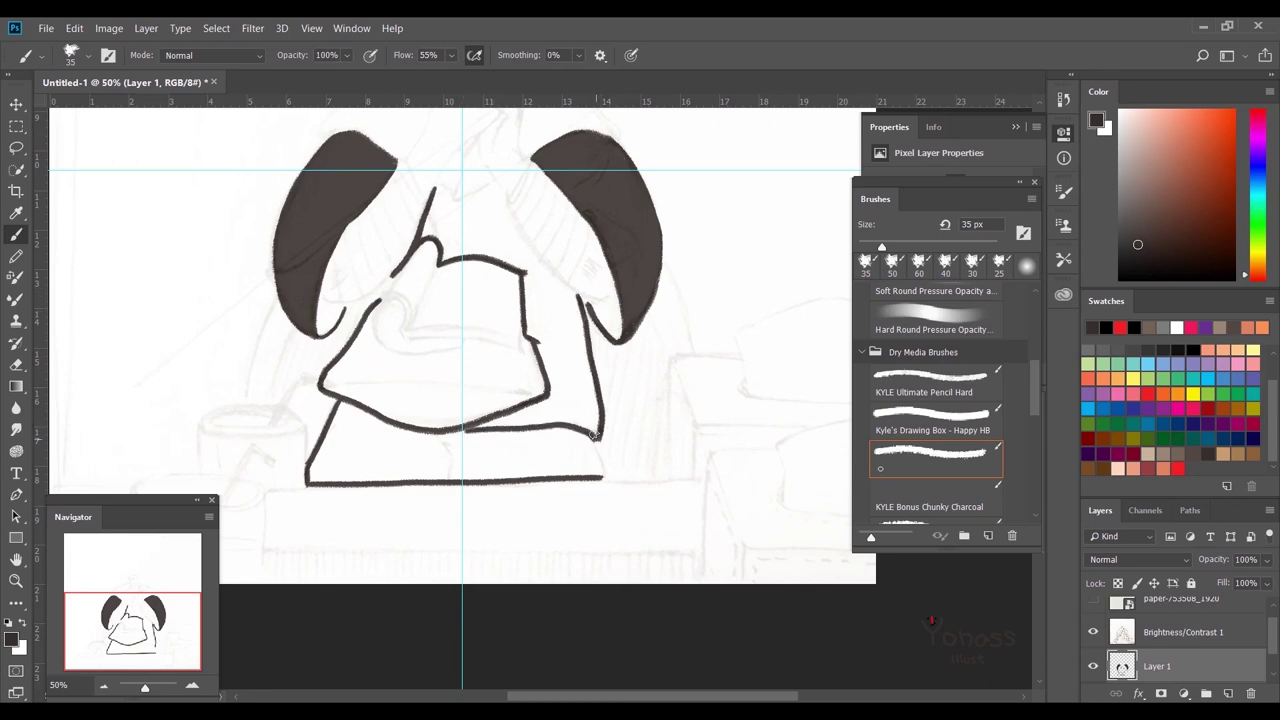
pyautogui.scroll(2, 460, 340)
# - Fill the body dark brown, including the base strip and the area between the hands
pyautogui.moveTo(396, 505)
pyautogui.mouseDown()
pyautogui.moveTo(350, 470)
pyautogui.moveTo(410, 525)
pyautogui.moveTo(462, 512)
pyautogui.moveTo(532, 520)
pyautogui.moveTo(580, 488)
pyautogui.moveTo(612, 490)
pyautogui.moveTo(600, 530)
pyautogui.moveTo(400, 475)
pyautogui.moveTo(512, 497)
pyautogui.moveTo(470, 500)
pyautogui.moveTo(480, 510)
pyautogui.mouseUp()
pyautogui.moveTo(480, 540)
pyautogui.mouseDown()
pyautogui.moveTo(500, 450)
pyautogui.moveTo(525, 540)
pyautogui.mouseUp()
pyautogui.moveTo(478, 588)
pyautogui.mouseDown()
pyautogui.moveTo(522, 480)
pyautogui.moveTo(510, 505)
pyautogui.mouseUp()
pyautogui.moveTo(440, 400)
pyautogui.mouseDown()
pyautogui.moveTo(522, 497)
pyautogui.moveTo(476, 538)
pyautogui.mouseUp()
pyautogui.moveTo(485, 495); pyautogui.dragTo(490, 532)
pyautogui.moveTo(401, 397); pyautogui.dragTo(421, 433)
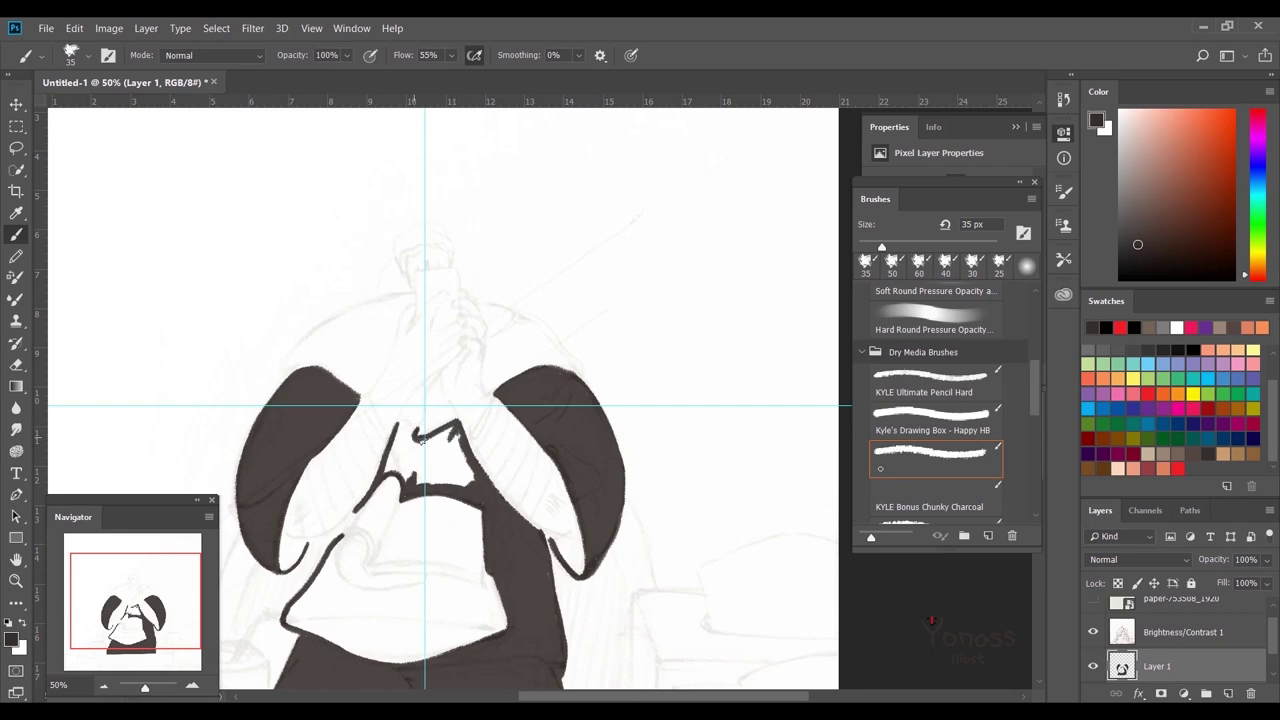
pyautogui.moveTo(401, 468)
pyautogui.mouseDown()
pyautogui.moveTo(420, 462)
pyautogui.moveTo(450, 484)
pyautogui.mouseUp()
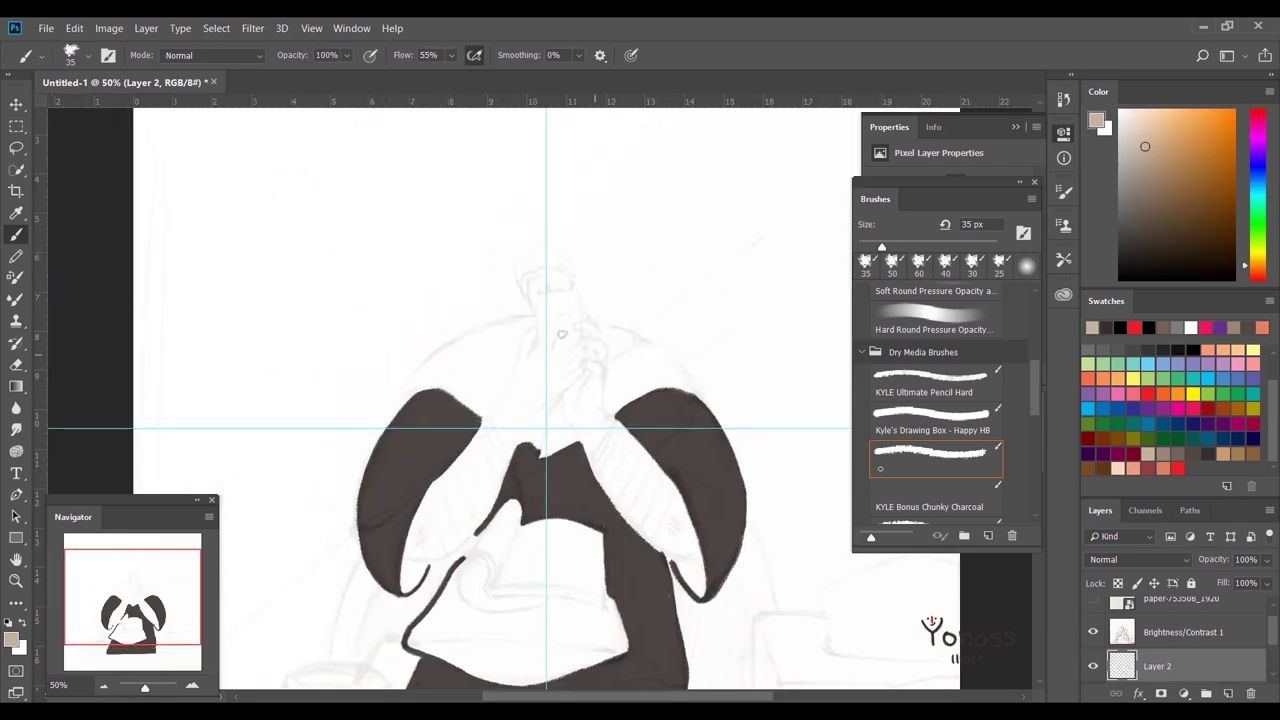
# - Outline and fill the left shoulder in orange
pyautogui.moveTo(527, 272)
pyautogui.mouseDown()
pyautogui.moveTo(395, 355)
pyautogui.moveTo(470, 366)
pyautogui.mouseUp()
pyautogui.moveTo(400, 354); pyautogui.dragTo(378, 311)
pyautogui.moveTo(464, 326); pyautogui.dragTo(513, 227)
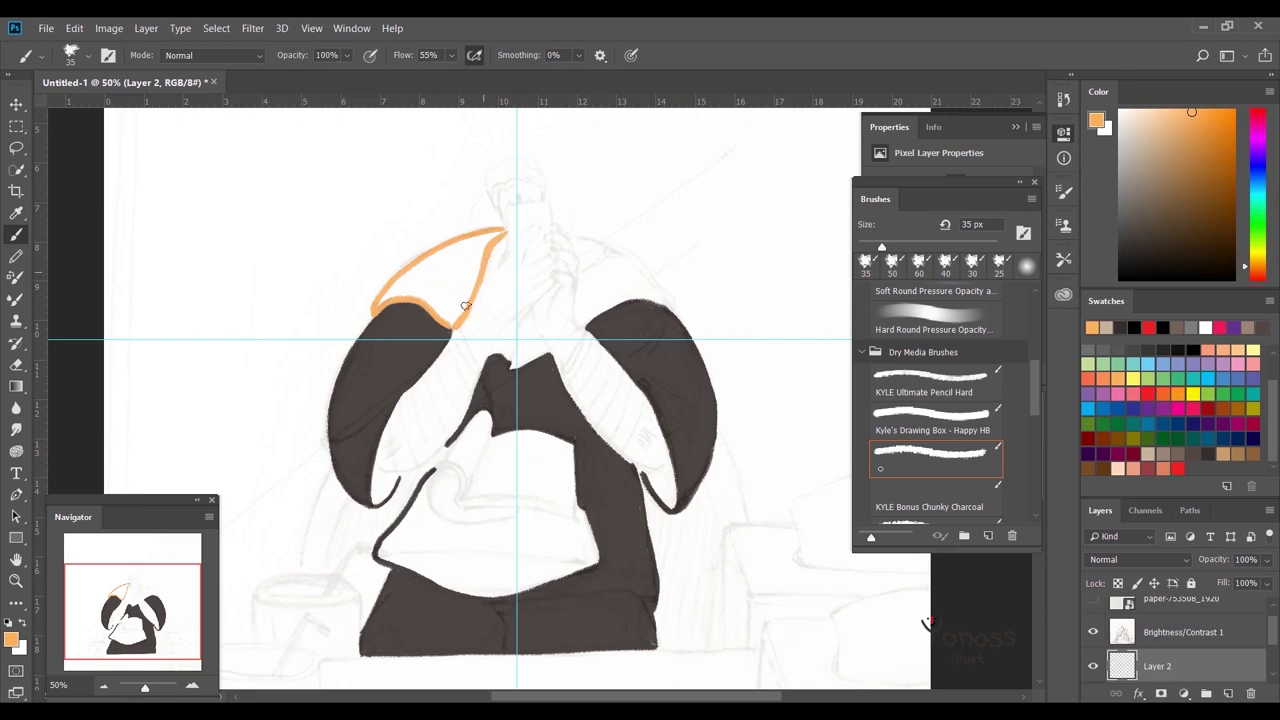
pyautogui.moveTo(463, 309)
pyautogui.mouseDown()
pyautogui.moveTo(477, 290)
pyautogui.moveTo(420, 275)
pyautogui.moveTo(410, 290)
pyautogui.moveTo(500, 232)
pyautogui.mouseUp()
pyautogui.moveTo(561, 103); pyautogui.dragTo(431, 110)
# - Paint the right shoulder and the spot between the hands orange; start an olive waist line on a new layer
pyautogui.moveTo(453, 333)
pyautogui.mouseDown()
pyautogui.moveTo(540, 306)
pyautogui.moveTo(470, 258)
pyautogui.moveTo(453, 292)
pyautogui.moveTo(500, 280)
pyautogui.mouseUp()
pyautogui.moveTo(391, 352); pyautogui.dragTo(397, 334)
pyautogui.moveTo(405, 300)
pyautogui.mouseDown()
pyautogui.moveTo(397, 334)
pyautogui.moveTo(430, 345)
pyautogui.moveTo(385, 340)
pyautogui.moveTo(412, 335)
pyautogui.mouseUp()
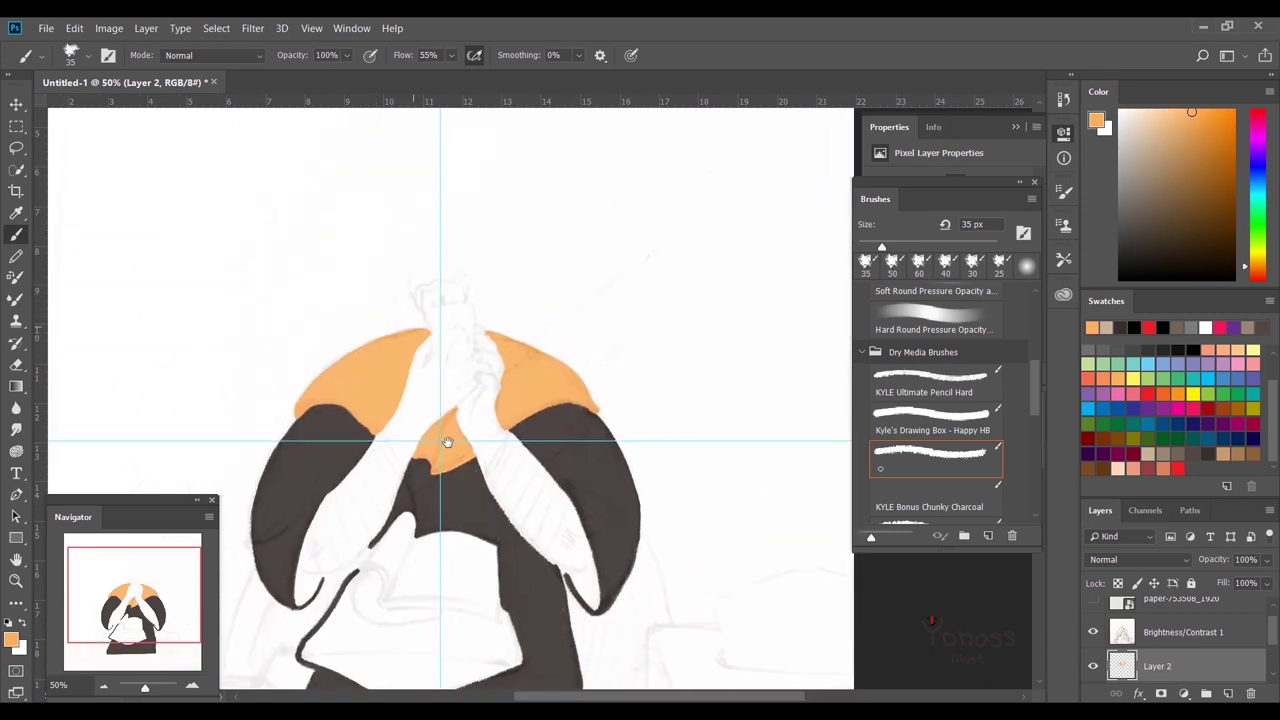
pyautogui.click(1229, 693)
pyautogui.moveTo(410, 427); pyautogui.dragTo(620, 426)
# - Outline and fill the olive lap band solid across the figure, then add an empty Layer 4
pyautogui.moveTo(512, 450); pyautogui.dragTo(515, 430)
pyautogui.moveTo(470, 397)
pyautogui.mouseDown()
pyautogui.moveTo(551, 389)
pyautogui.moveTo(624, 424)
pyautogui.mouseUp()
pyautogui.moveTo(553, 456); pyautogui.dragTo(546, 396)
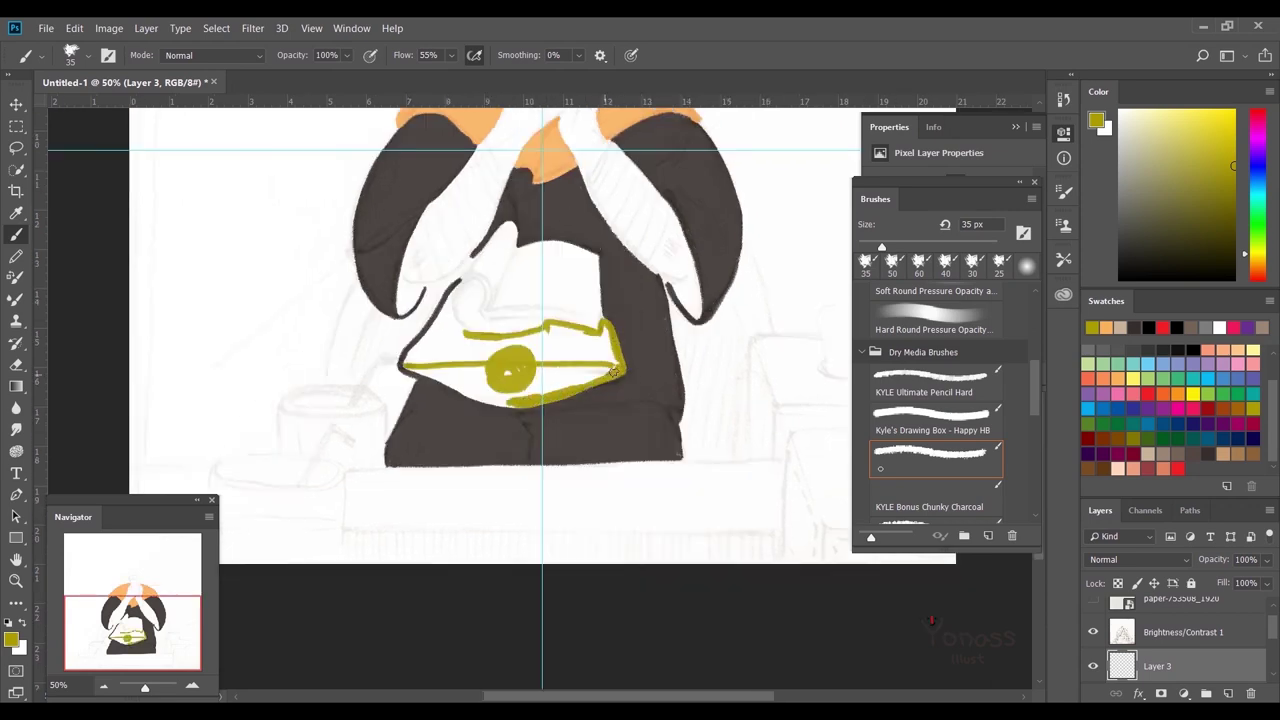
pyautogui.moveTo(620, 370)
pyautogui.mouseDown()
pyautogui.moveTo(540, 388)
pyautogui.moveTo(600, 335)
pyautogui.moveTo(478, 342)
pyautogui.moveTo(586, 354)
pyautogui.mouseUp()
pyautogui.moveTo(427, 320); pyautogui.dragTo(529, 388)
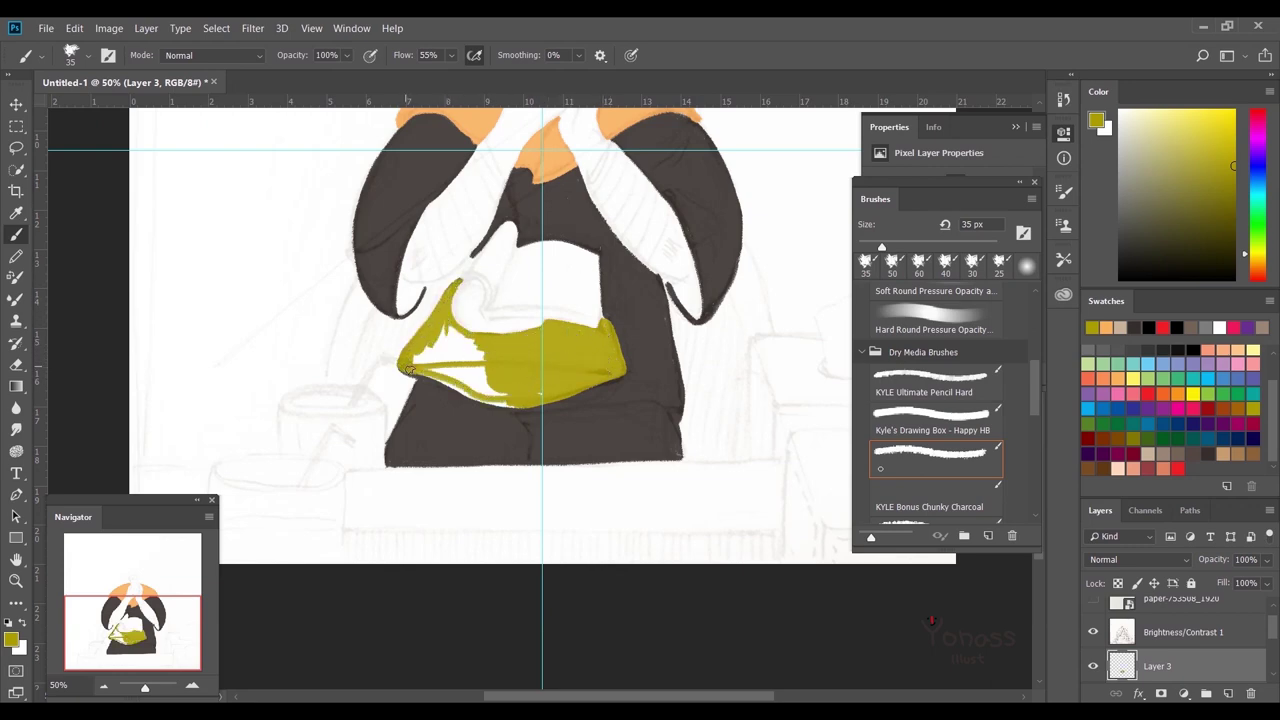
pyautogui.moveTo(500, 402)
pyautogui.mouseDown()
pyautogui.moveTo(470, 365)
pyautogui.moveTo(505, 392)
pyautogui.mouseUp()
pyautogui.moveTo(480, 330); pyautogui.dragTo(430, 375)
pyautogui.moveTo(537, 384)
pyautogui.mouseDown()
pyautogui.moveTo(537, 340)
pyautogui.moveTo(548, 510)
pyautogui.mouseUp()
pyautogui.hotkey('ctrl', 'shift', 'alt', 'n')
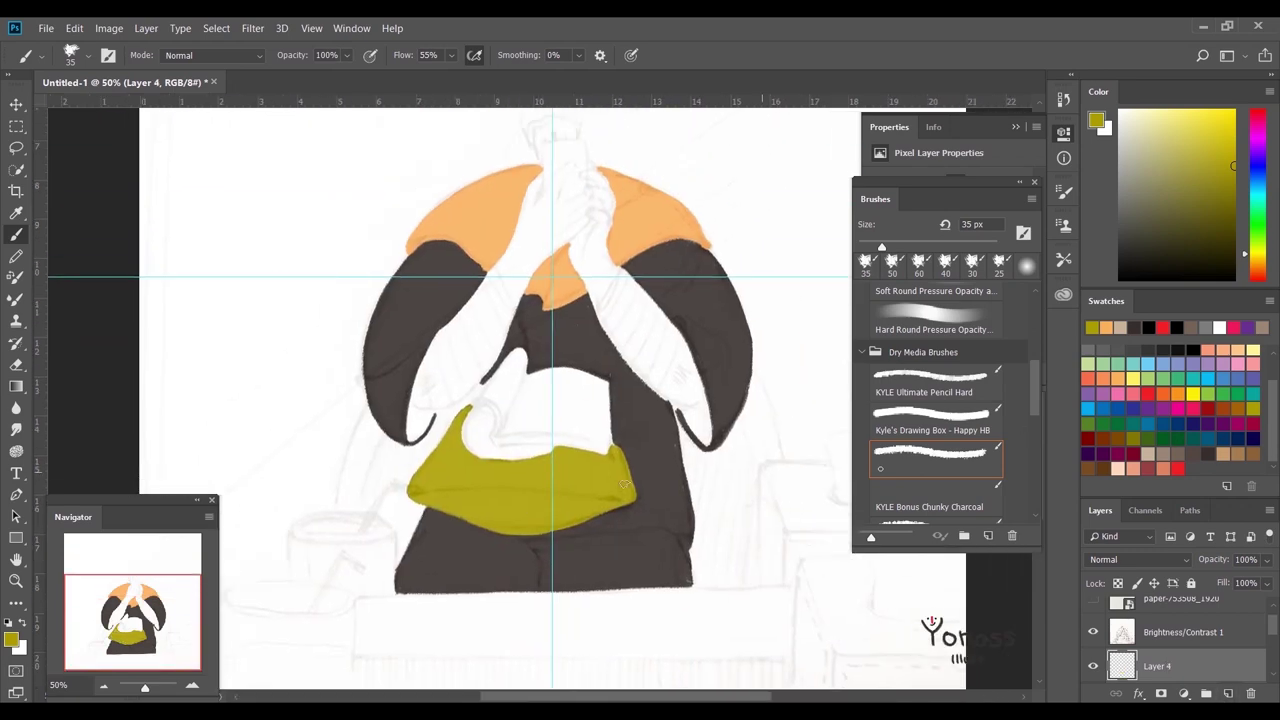
# - Pick blue and paint the left sleeve solid blue
pyautogui.click(1147, 408)
pyautogui.moveTo(538, 398); pyautogui.dragTo(495, 432)
pyautogui.moveTo(550, 362)
pyautogui.mouseDown()
pyautogui.moveTo(532, 452)
pyautogui.moveTo(462, 492)
pyautogui.mouseUp()
pyautogui.moveTo(462, 492); pyautogui.dragTo(475, 419)
pyautogui.moveTo(570, 315); pyautogui.dragTo(500, 366)
pyautogui.hotkey('ctrl', 'z')
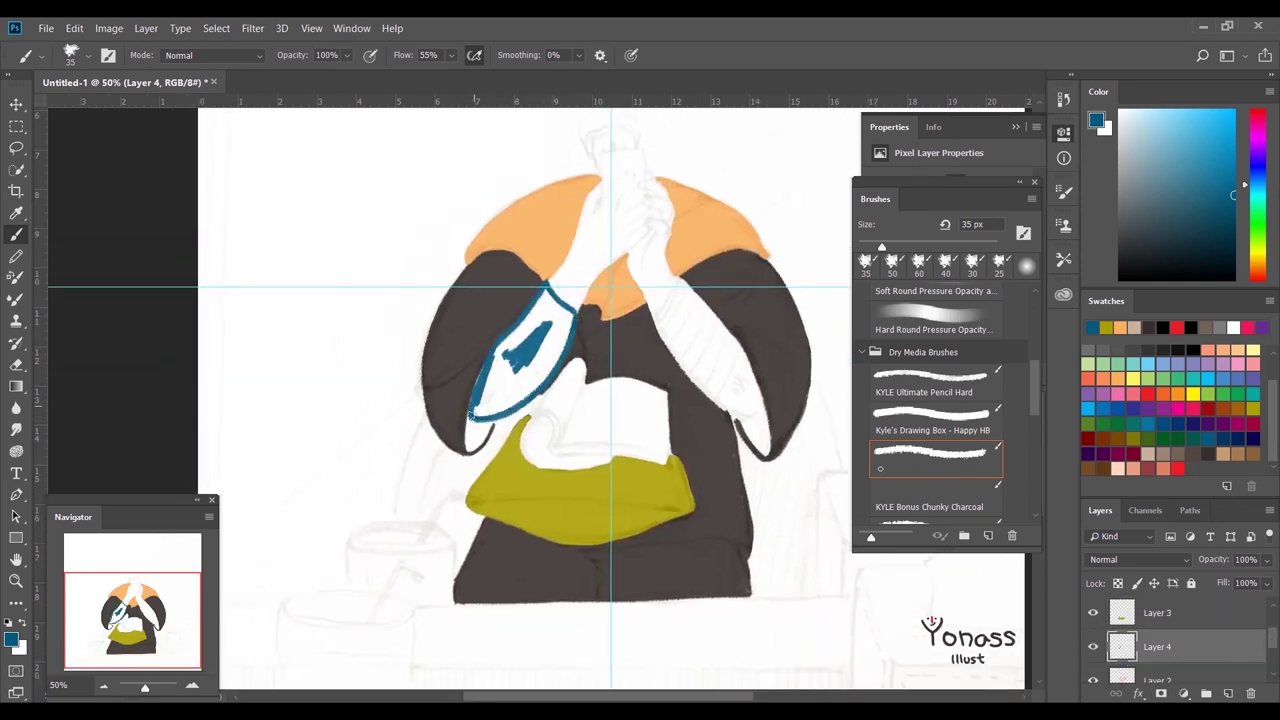
pyautogui.moveTo(560, 365)
pyautogui.mouseDown()
pyautogui.moveTo(508, 430)
pyautogui.moveTo(490, 428)
pyautogui.mouseUp()
pyautogui.moveTo(531, 366)
pyautogui.mouseDown()
pyautogui.moveTo(515, 420)
pyautogui.moveTo(530, 432)
pyautogui.mouseUp()
pyautogui.moveTo(621, 463); pyautogui.dragTo(523, 380)
# - Paint the right sleeve blue, covering its white streaks, and return to Layer 1
pyautogui.moveTo(565, 273)
pyautogui.mouseDown()
pyautogui.moveTo(612, 322)
pyautogui.moveTo(564, 286)
pyautogui.moveTo(518, 288)
pyautogui.moveTo(537, 276)
pyautogui.moveTo(467, 231)
pyautogui.moveTo(512, 250)
pyautogui.mouseUp()
pyautogui.moveTo(535, 220)
pyautogui.mouseDown()
pyautogui.moveTo(497, 288)
pyautogui.moveTo(480, 255)
pyautogui.mouseUp()
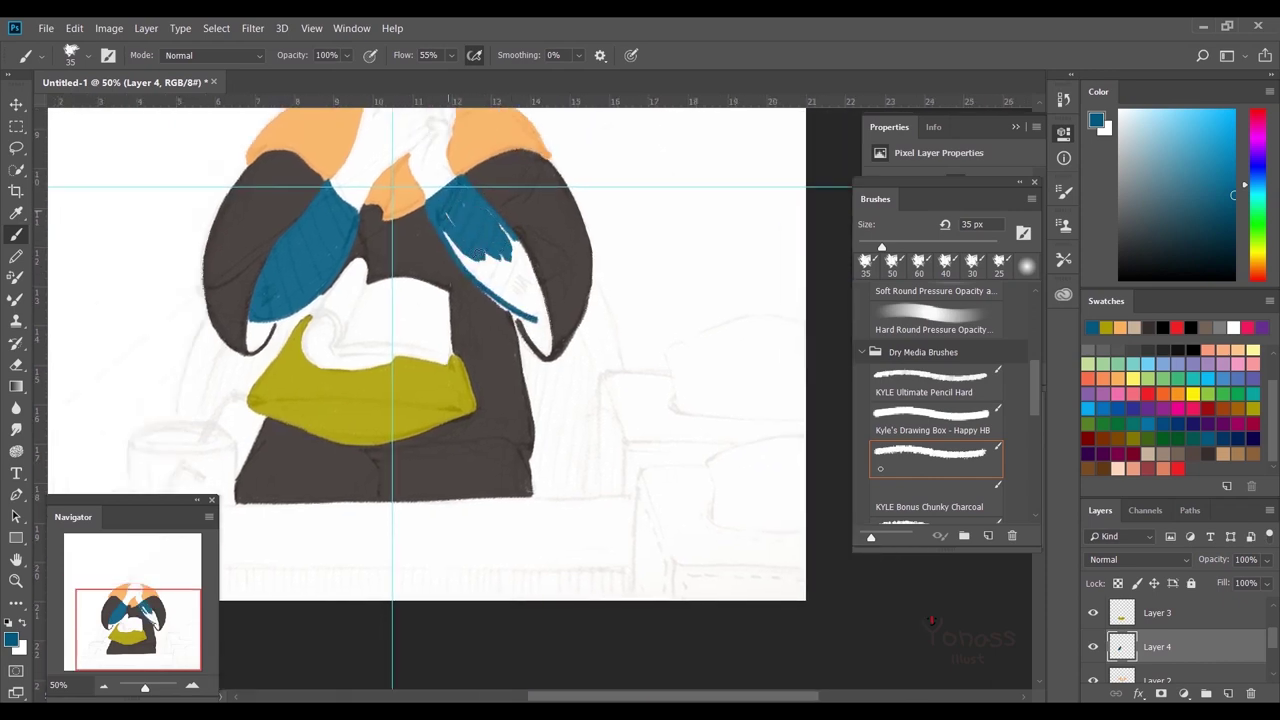
pyautogui.moveTo(545, 315)
pyautogui.mouseDown()
pyautogui.moveTo(517, 240)
pyautogui.moveTo(512, 272)
pyautogui.moveTo(624, 385)
pyautogui.mouseUp()
pyautogui.scroll(-2, 1243, 646)
pyautogui.click(1243, 646)
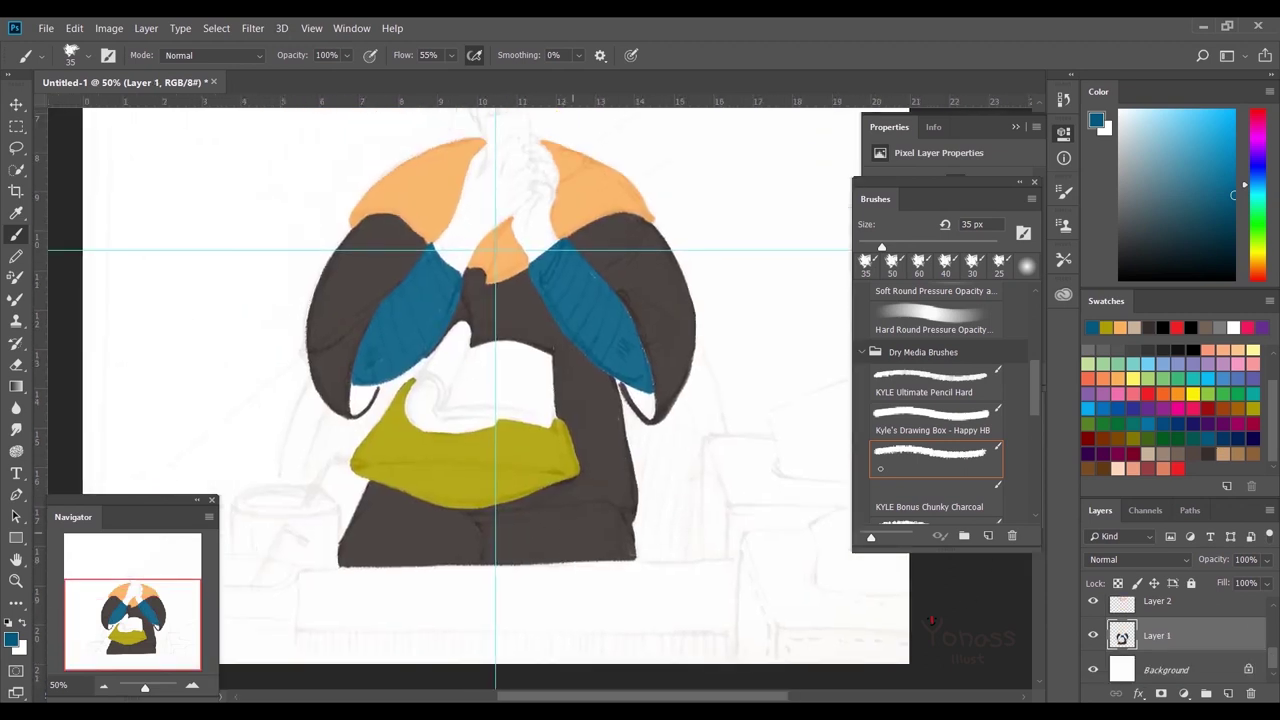
# - Fill the light gap beside the olive band dark brown, then paint brown liquid in two cups on a new layer
pyautogui.keyDown('alt'); pyautogui.click(634, 534); pyautogui.keyUp('alt')
pyautogui.moveTo(412, 370); pyautogui.dragTo(497, 392)
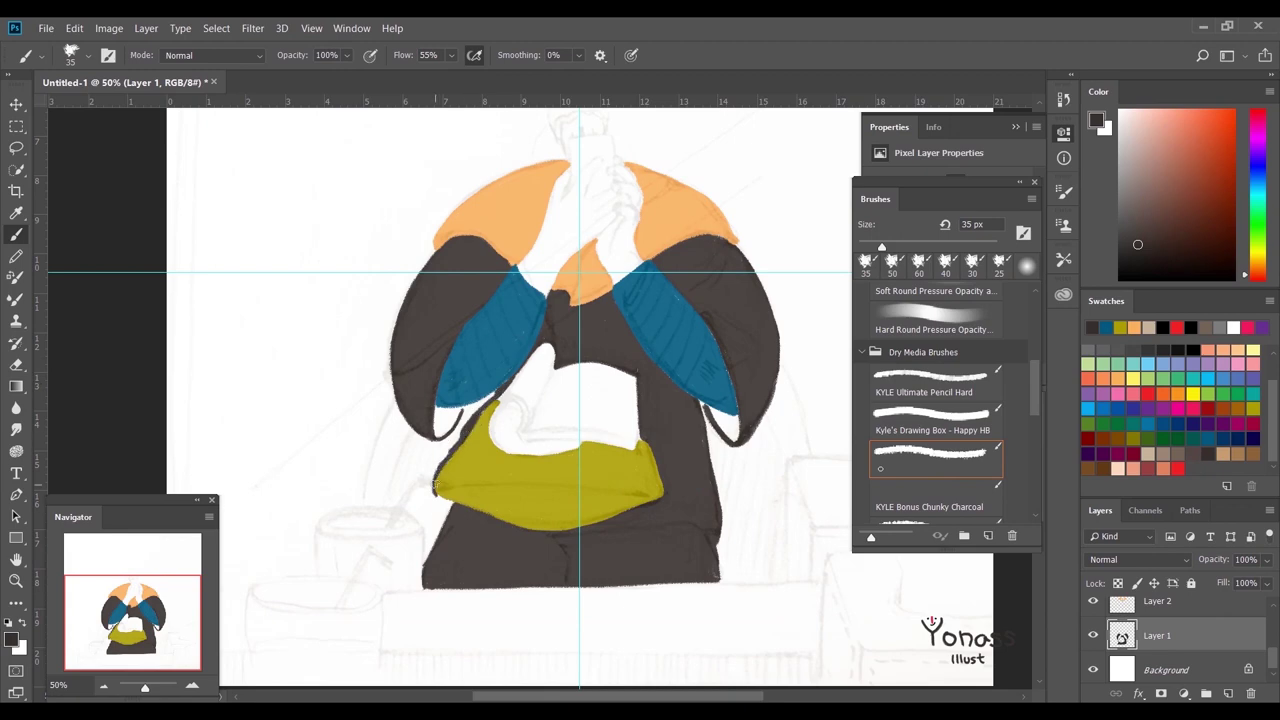
pyautogui.moveTo(465, 411)
pyautogui.mouseDown()
pyautogui.moveTo(462, 431)
pyautogui.moveTo(625, 278)
pyautogui.mouseUp()
pyautogui.keyDown('ctrl'); pyautogui.click(1228, 693); pyautogui.keyUp('ctrl')
pyautogui.moveTo(427, 490)
pyautogui.mouseDown()
pyautogui.moveTo(396, 530)
pyautogui.moveTo(502, 532)
pyautogui.moveTo(389, 531)
pyautogui.mouseUp()
pyautogui.moveTo(497, 567)
pyautogui.mouseDown()
pyautogui.moveTo(430, 560)
pyautogui.moveTo(410, 530)
pyautogui.moveTo(393, 541)
pyautogui.moveTo(398, 571)
pyautogui.mouseUp()
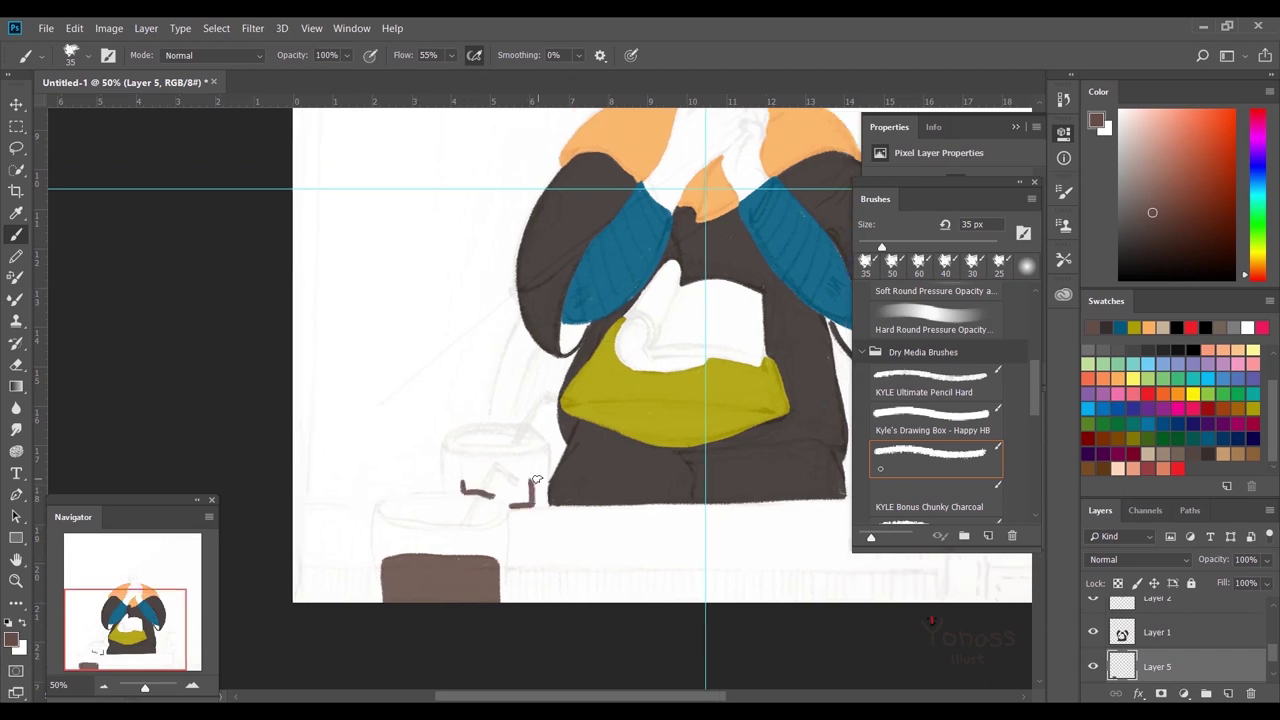
pyautogui.moveTo(455, 478); pyautogui.dragTo(538, 488)
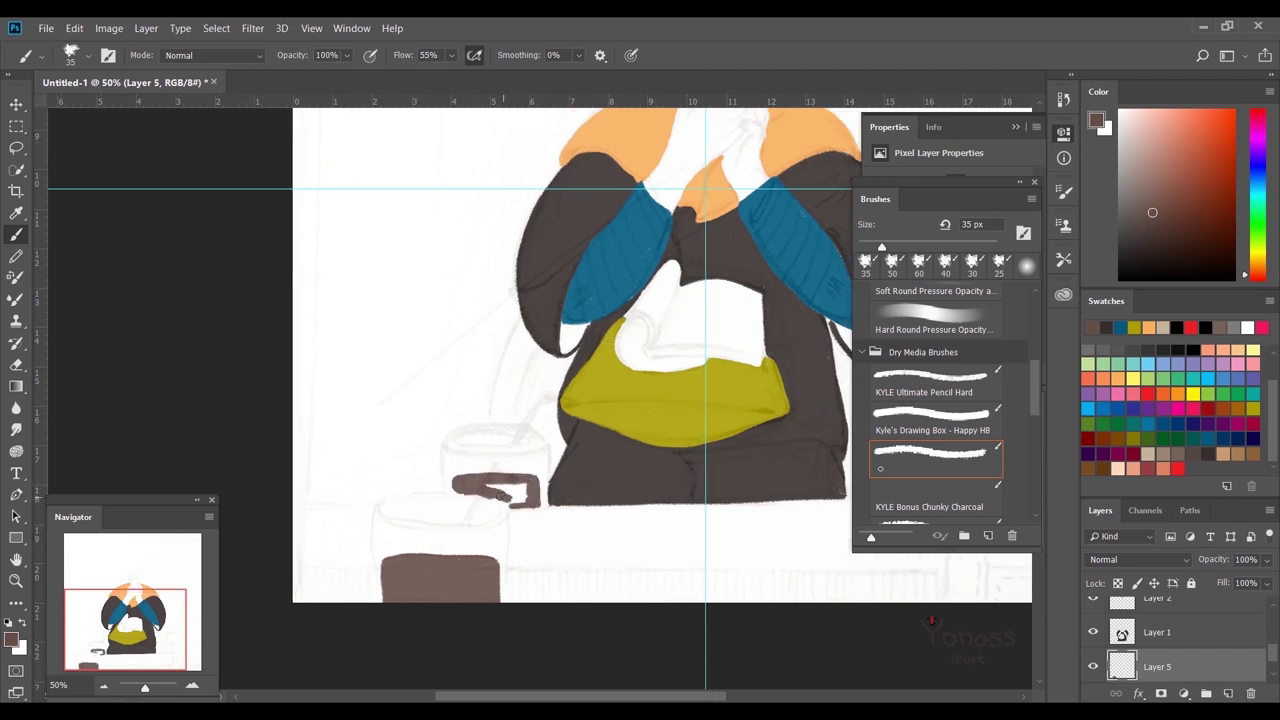
# - Draw light-blue outlines and rims for the lower and upper glasses, then add Layer 7
pyautogui.moveTo(480, 492); pyautogui.dragTo(520, 499)
pyautogui.moveTo(406, 405)
pyautogui.mouseDown()
pyautogui.moveTo(420, 422)
pyautogui.moveTo(402, 496)
pyautogui.mouseUp()
pyautogui.hotkey('ctrl', 'z')
pyautogui.hotkey('ctrl', 'z')
pyautogui.moveTo(540, 404); pyautogui.dragTo(540, 496)
pyautogui.moveTo(400, 404); pyautogui.dragTo(531, 411)
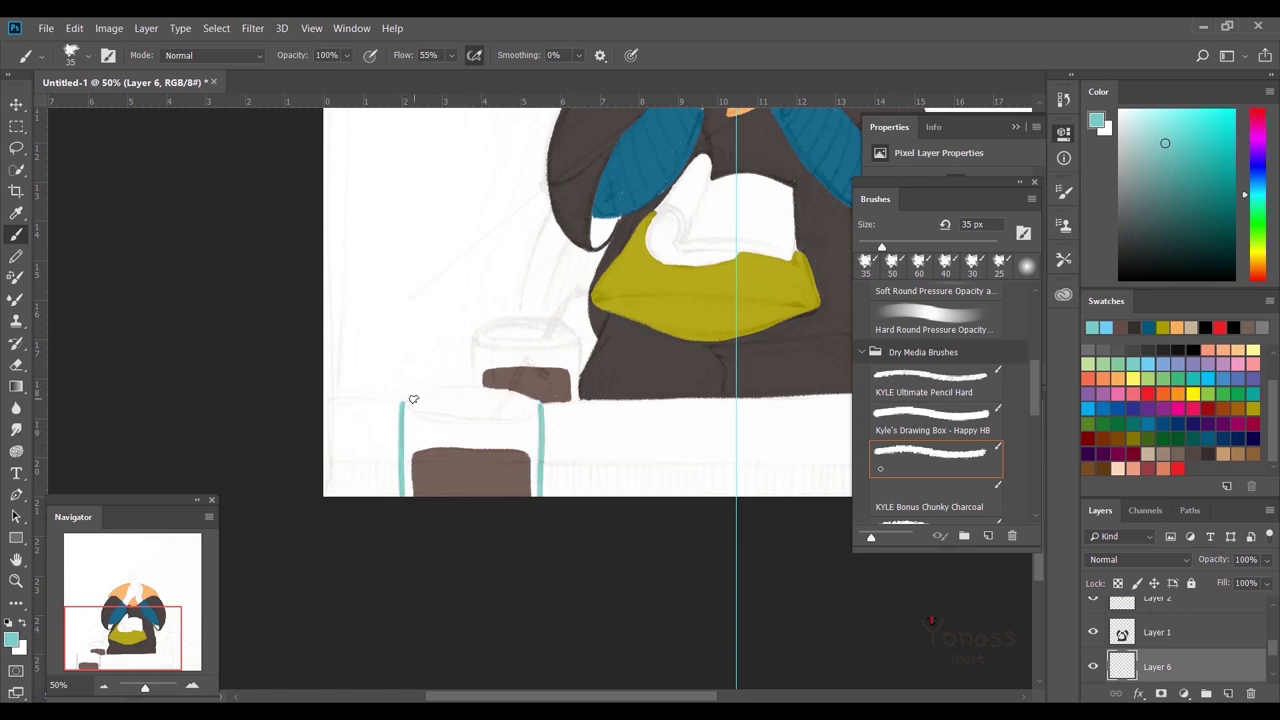
pyautogui.moveTo(402, 402); pyautogui.dragTo(540, 404)
pyautogui.moveTo(472, 347); pyautogui.dragTo(451, 402)
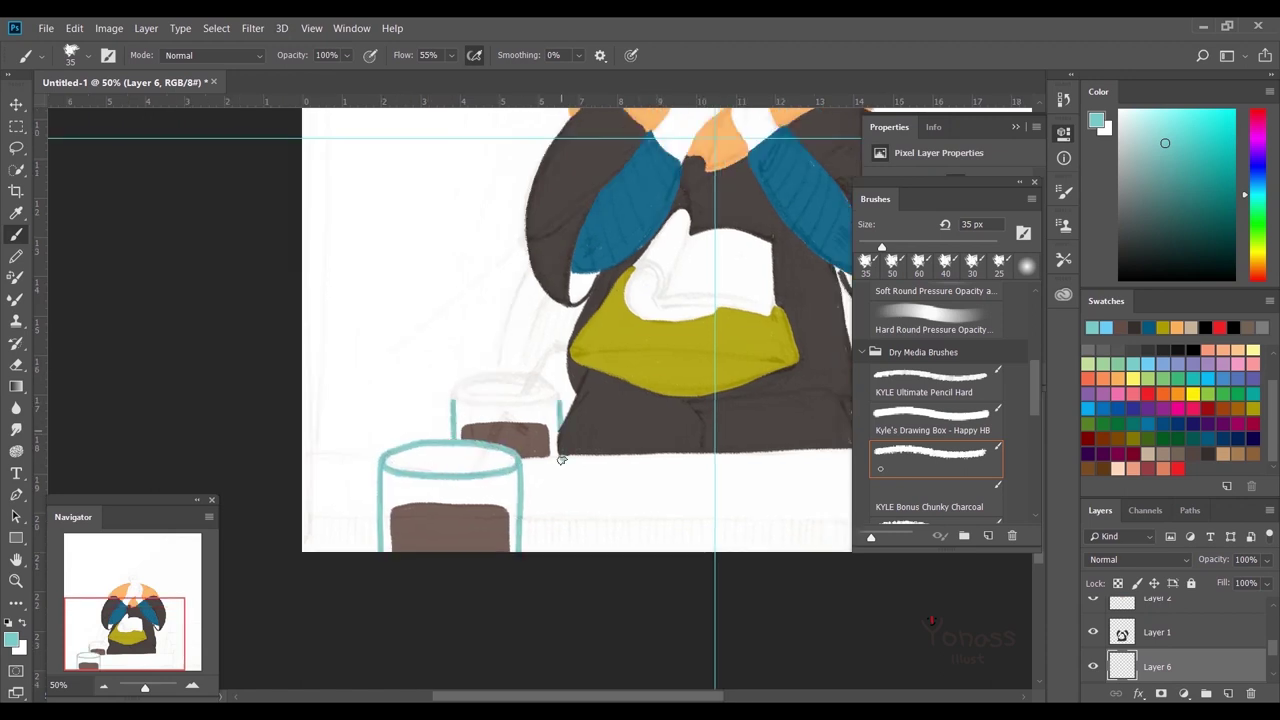
pyautogui.moveTo(561, 459); pyautogui.dragTo(557, 489)
pyautogui.moveTo(447, 437)
pyautogui.mouseDown()
pyautogui.moveTo(487, 442)
pyautogui.moveTo(487, 386)
pyautogui.moveTo(552, 372)
pyautogui.mouseUp()
pyautogui.hotkey('ctrl', 'z')
pyautogui.hotkey('ctrl', 'z')
pyautogui.moveTo(551, 440)
pyautogui.mouseDown()
pyautogui.moveTo(294, 374)
pyautogui.moveTo(186, 423)
pyautogui.moveTo(609, 611)
pyautogui.mouseUp()
pyautogui.hotkey('ctrl', 'shift', 'alt', 'n')
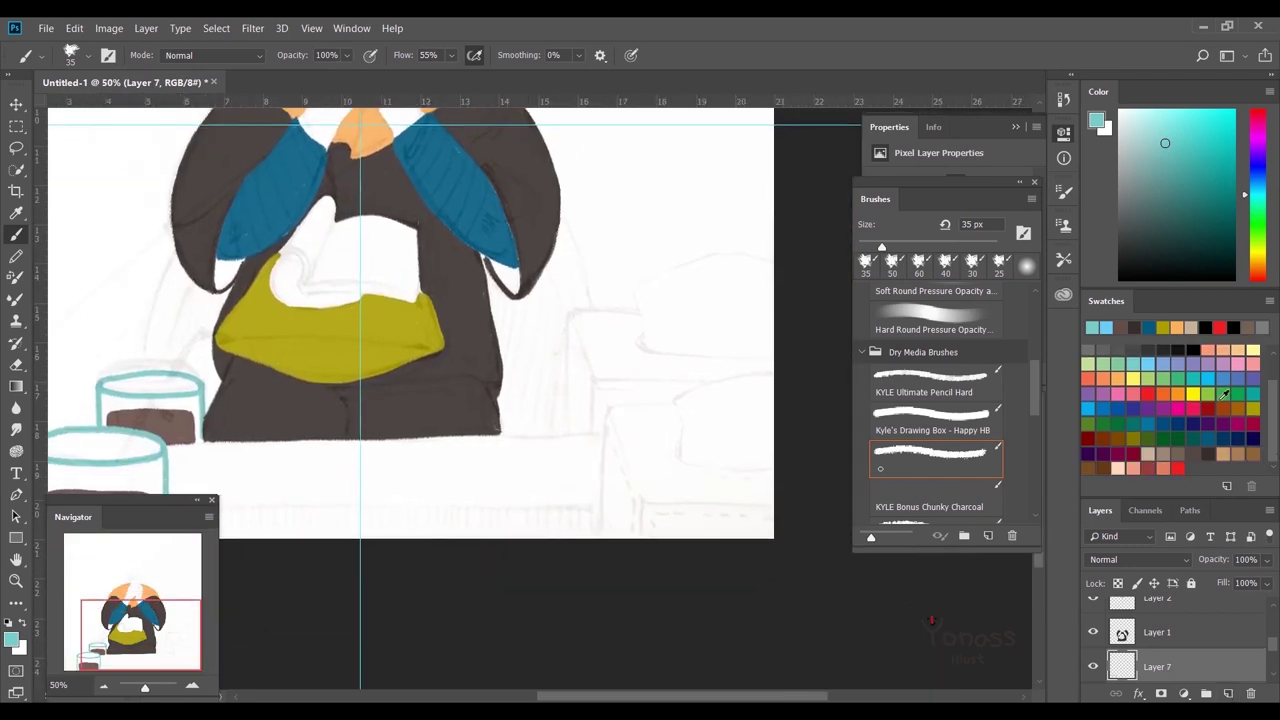
# - Outline the sofa's top and left edges in dark magenta and fill the block solid with a larger brush
pyautogui.click(1247, 423)
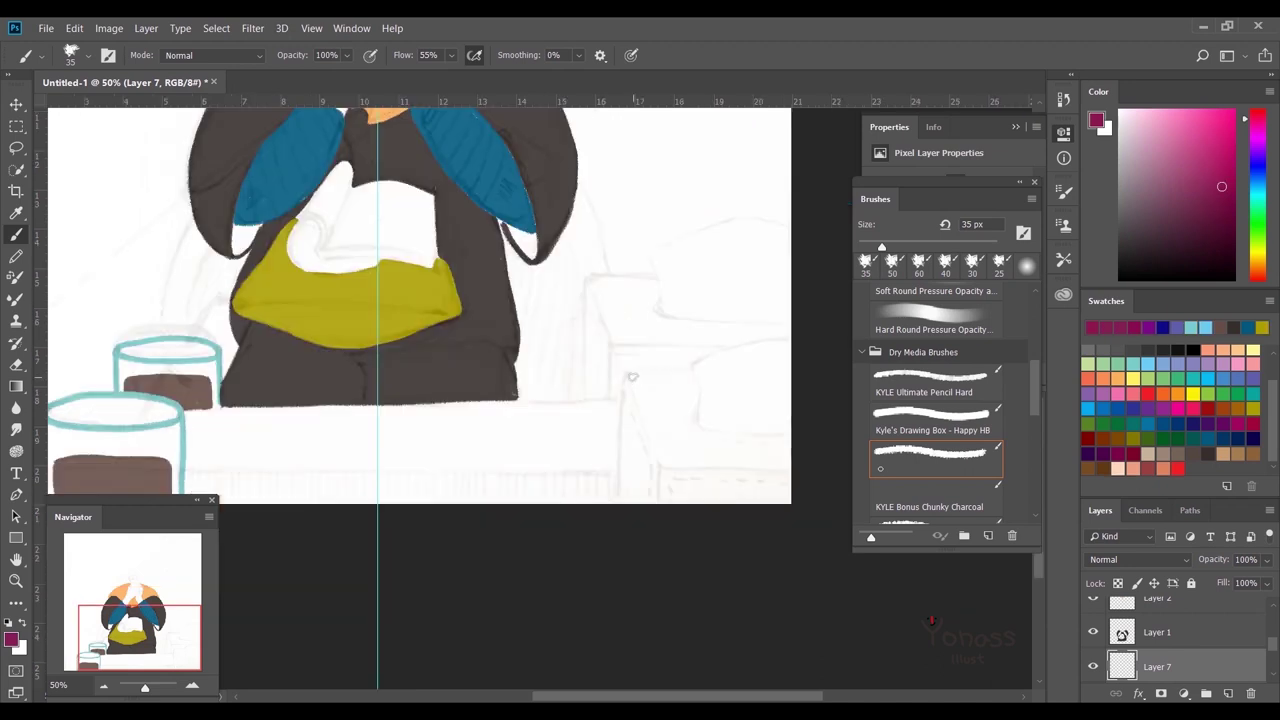
pyautogui.moveTo(631, 377); pyautogui.dragTo(622, 503)
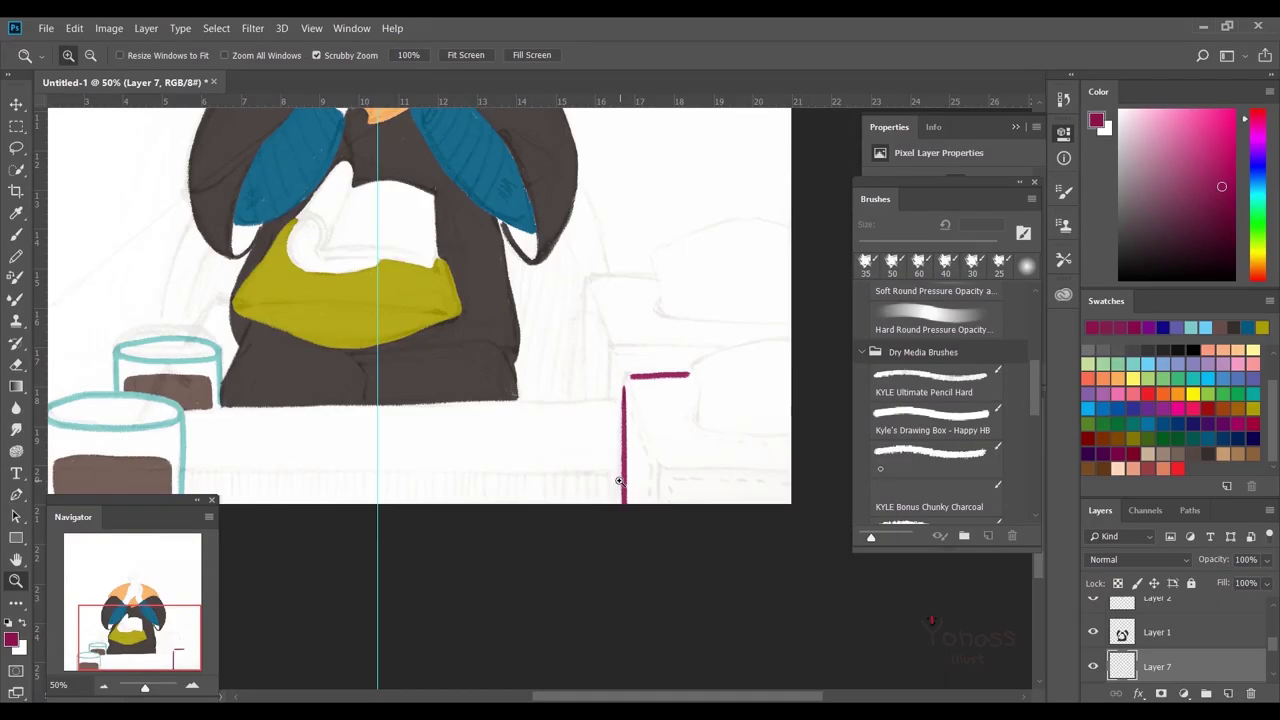
pyautogui.hotkey('ctrl', 'z')
pyautogui.moveTo(635, 405)
pyautogui.mouseDown()
pyautogui.moveTo(631, 440)
pyautogui.moveTo(622, 417)
pyautogui.mouseUp()
pyautogui.moveTo(782, 377)
pyautogui.mouseDown()
pyautogui.moveTo(612, 393)
pyautogui.moveTo(612, 514)
pyautogui.mouseUp()
pyautogui.moveTo(620, 390); pyautogui.dragTo(650, 505)
pyautogui.moveTo(655, 440); pyautogui.dragTo(730, 505)
pyautogui.press(']')
pyautogui.press(']')
pyautogui.press(']')
pyautogui.moveTo(735, 430)
pyautogui.mouseDown()
pyautogui.moveTo(698, 511)
pyautogui.moveTo(760, 430)
pyautogui.moveTo(696, 486)
pyautogui.moveTo(760, 470)
pyautogui.mouseUp()
pyautogui.moveTo(780, 420)
pyautogui.mouseDown()
pyautogui.moveTo(622, 426)
pyautogui.moveTo(665, 495)
pyautogui.mouseUp()
pyautogui.scroll(2, 665, 495)
pyautogui.moveTo(588, 398)
pyautogui.mouseDown()
pyautogui.moveTo(776, 392)
pyautogui.moveTo(604, 515)
pyautogui.moveTo(588, 470)
pyautogui.moveTo(612, 510)
pyautogui.moveTo(770, 445)
pyautogui.moveTo(596, 416)
pyautogui.moveTo(777, 428)
pyautogui.mouseUp()
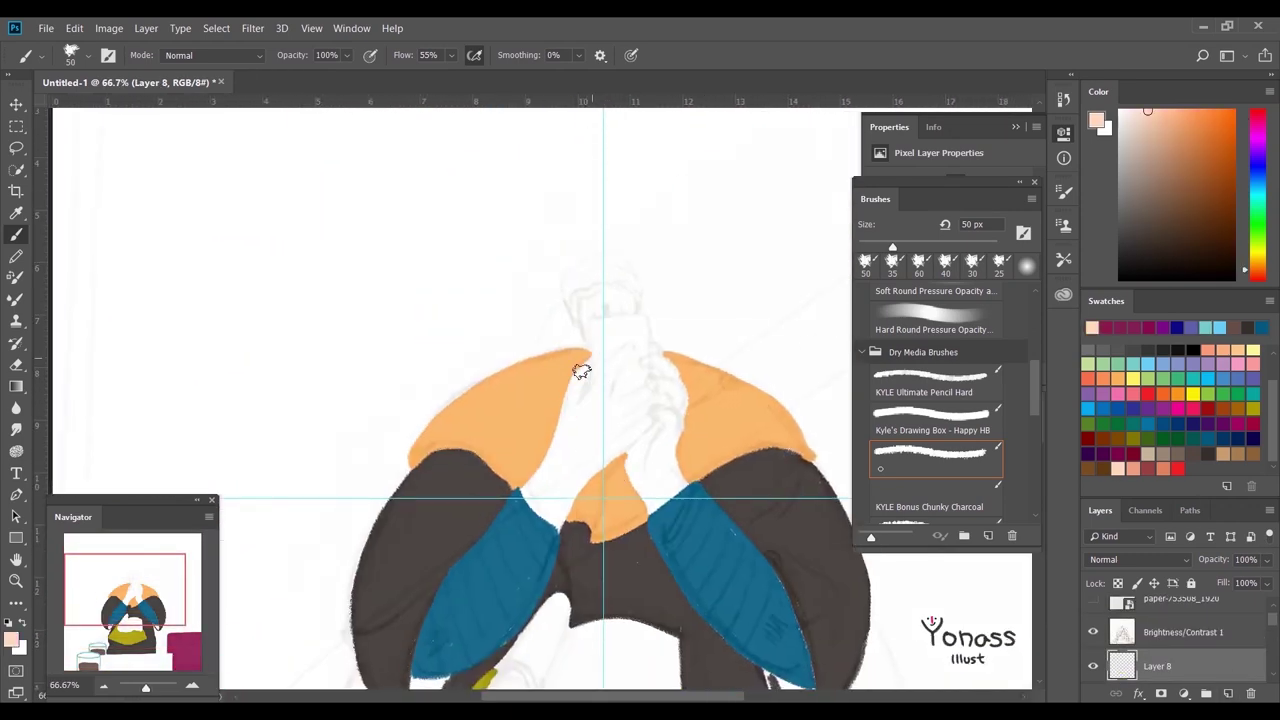
# - Paint peach skin tone over both hands around the white phone, shrinking the brush from 45 to 30 px
pyautogui.moveTo(568, 386)
pyautogui.mouseDown()
pyautogui.moveTo(531, 523)
pyautogui.moveTo(645, 425)
pyautogui.mouseUp()
pyautogui.press('[')
pyautogui.moveTo(690, 380)
pyautogui.mouseDown()
pyautogui.moveTo(614, 394)
pyautogui.moveTo(631, 346)
pyautogui.moveTo(592, 405)
pyautogui.moveTo(587, 362)
pyautogui.mouseUp()
pyautogui.press('.')
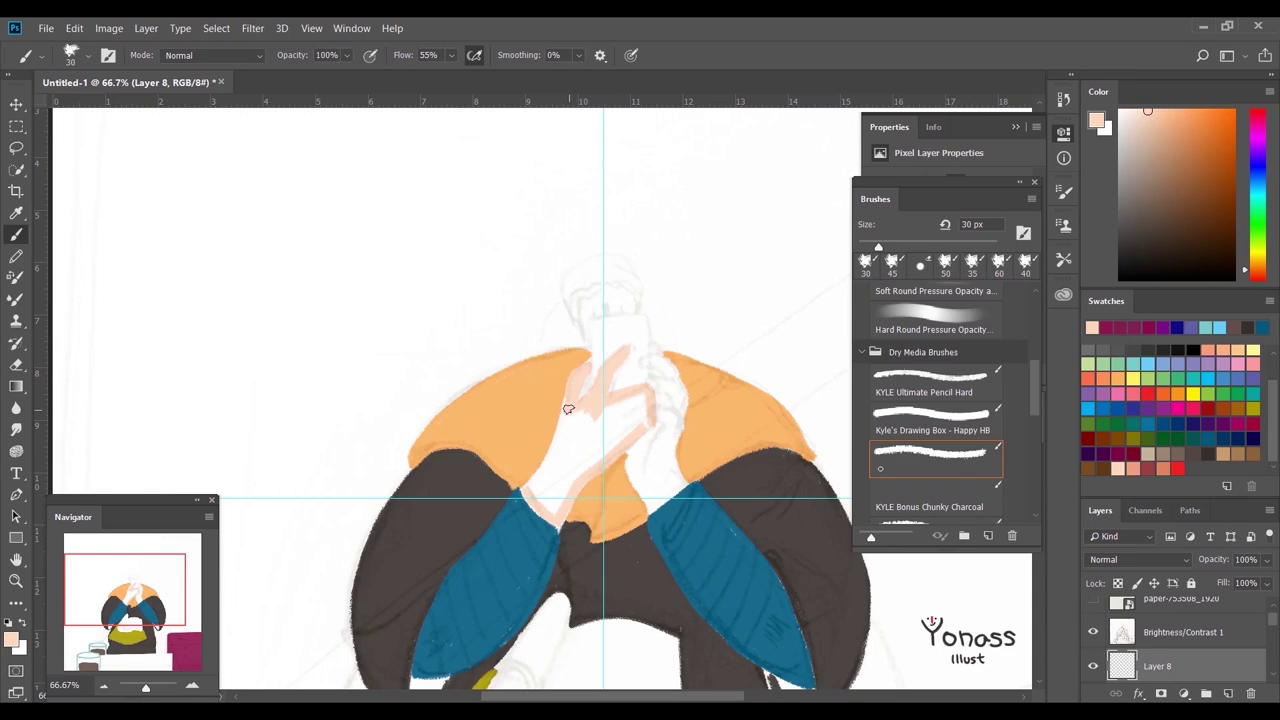
pyautogui.moveTo(558, 421)
pyautogui.mouseDown()
pyautogui.moveTo(537, 490)
pyautogui.moveTo(622, 436)
pyautogui.moveTo(645, 398)
pyautogui.moveTo(616, 365)
pyautogui.mouseUp()
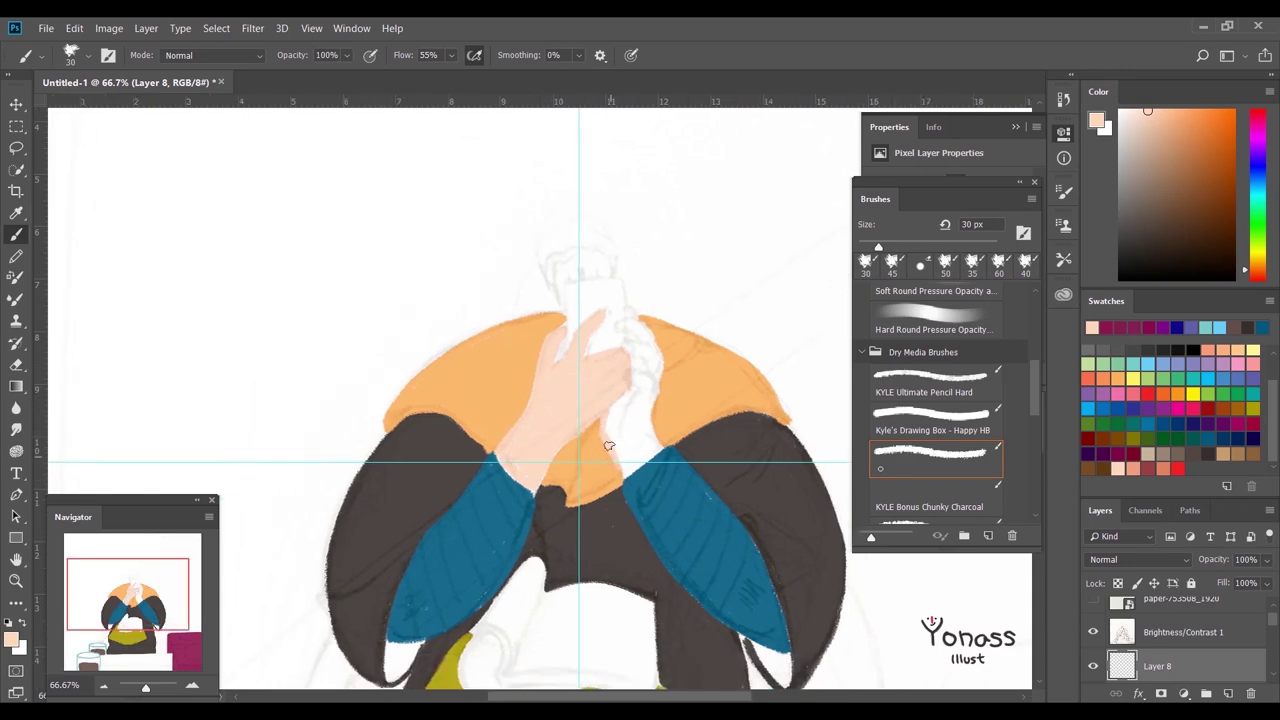
pyautogui.moveTo(647, 459)
pyautogui.mouseDown()
pyautogui.moveTo(663, 486)
pyautogui.moveTo(628, 375)
pyautogui.mouseUp()
pyautogui.press('ctrl')
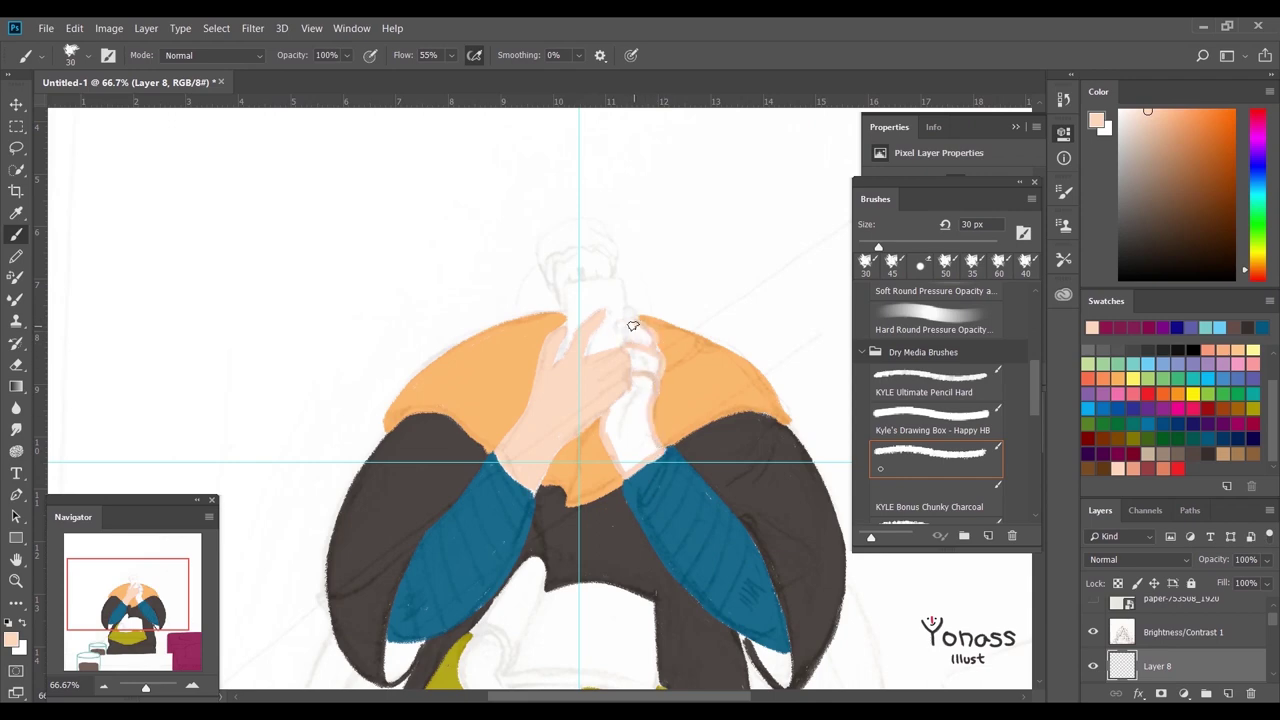
pyautogui.moveTo(646, 378)
pyautogui.mouseDown()
pyautogui.moveTo(623, 446)
pyautogui.moveTo(649, 437)
pyautogui.mouseUp()
pyautogui.scroll(1, 571, 300)
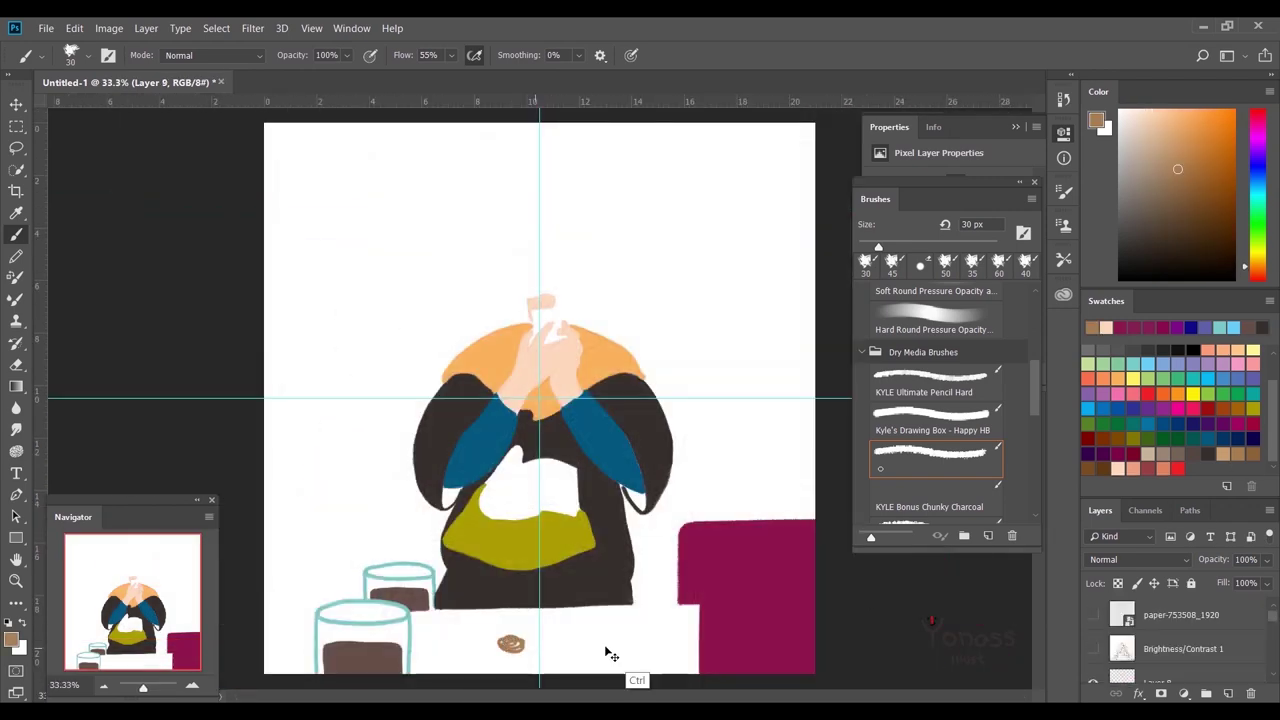
# - Paint the tan table top across the bottom, covering its white patches
pyautogui.moveTo(515, 640); pyautogui.dragTo(600, 640)
pyautogui.moveTo(474, 628)
pyautogui.mouseDown()
pyautogui.moveTo(410, 665)
pyautogui.moveTo(688, 612)
pyautogui.moveTo(640, 668)
pyautogui.mouseUp()
pyautogui.moveTo(562, 651); pyautogui.dragTo(697, 601)
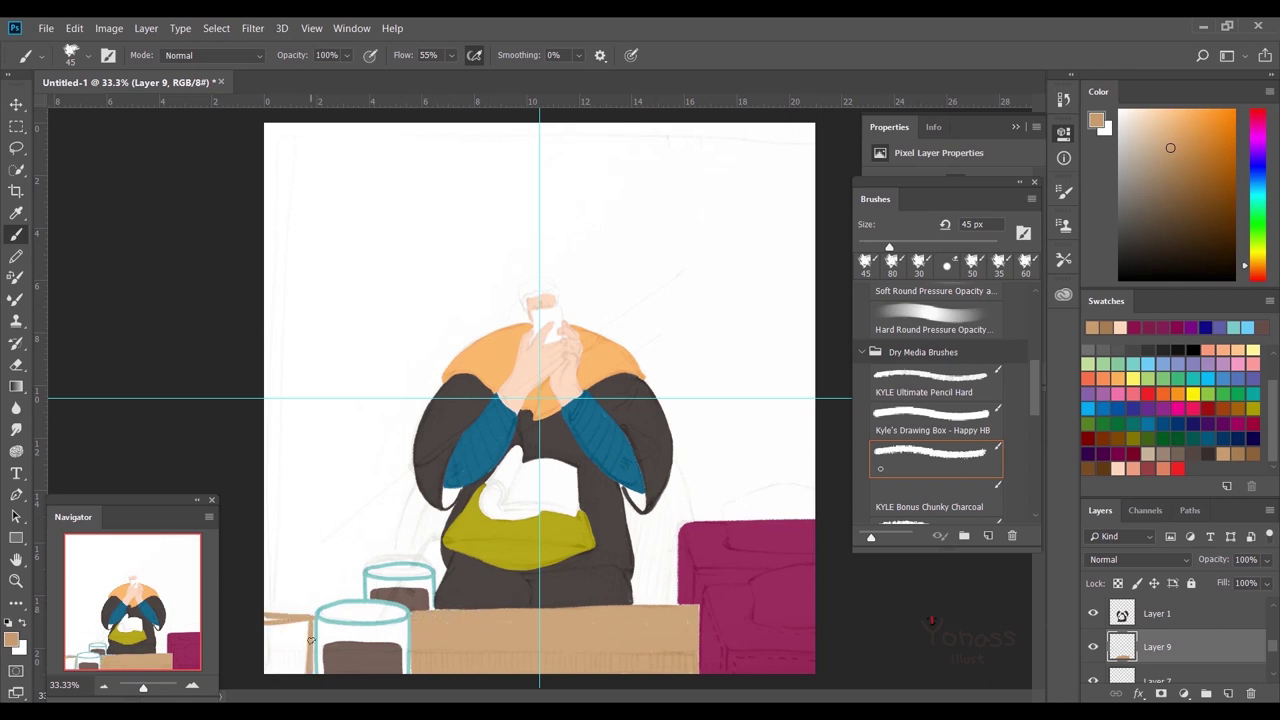
pyautogui.moveTo(311, 640); pyautogui.dragTo(265, 630)
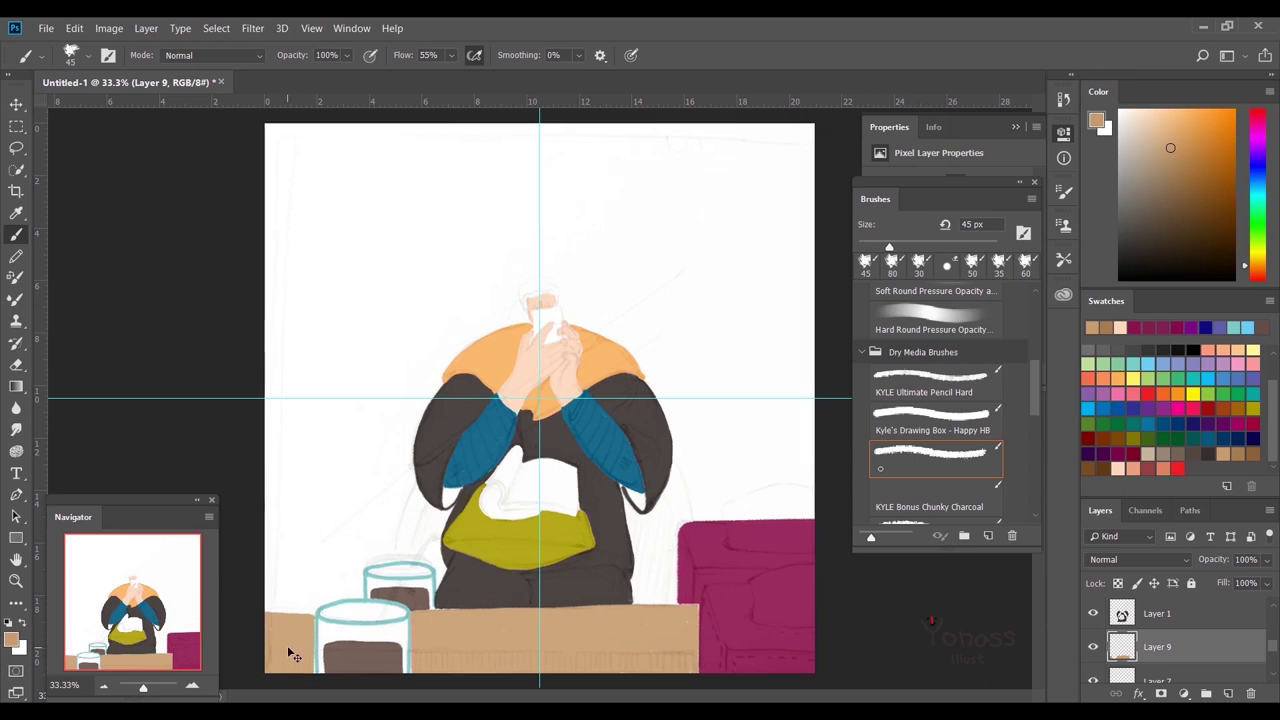
# - Zoom out and paint 70 px tan strips down the canvas's left and right edges
pyautogui.hotkey('ctrl', '-')
pyautogui.hotkey('ctrl', 'z')
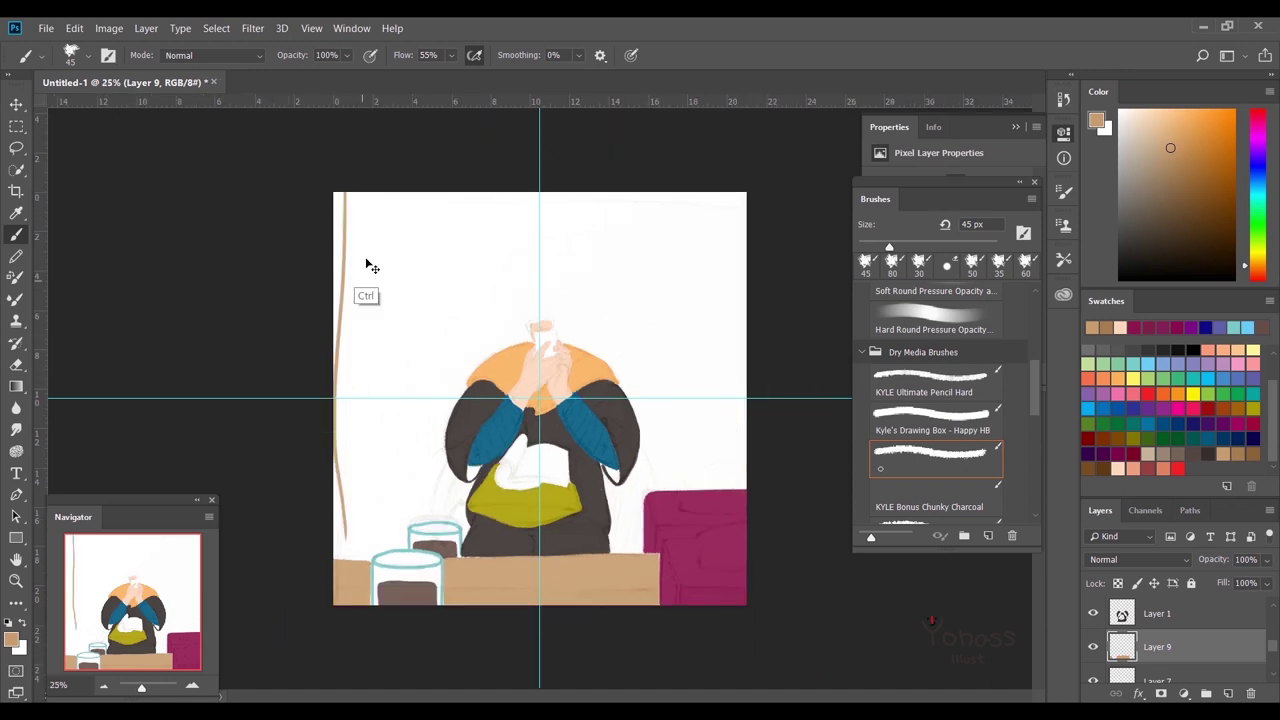
pyautogui.moveTo(347, 196); pyautogui.dragTo(336, 458)
pyautogui.hotkey('ctrl', 'z')
pyautogui.moveTo(347, 195)
pyautogui.mouseDown()
pyautogui.moveTo(336, 558)
pyautogui.moveTo(362, 182)
pyautogui.mouseUp()
pyautogui.hotkey('ctrl', 'z')
pyautogui.hotkey('ctrl', 'z')
pyautogui.moveTo(739, 218)
pyautogui.mouseDown()
pyautogui.moveTo(721, 503)
pyautogui.moveTo(736, 440)
pyautogui.mouseUp()
pyautogui.hotkey('ctrl', 'z')
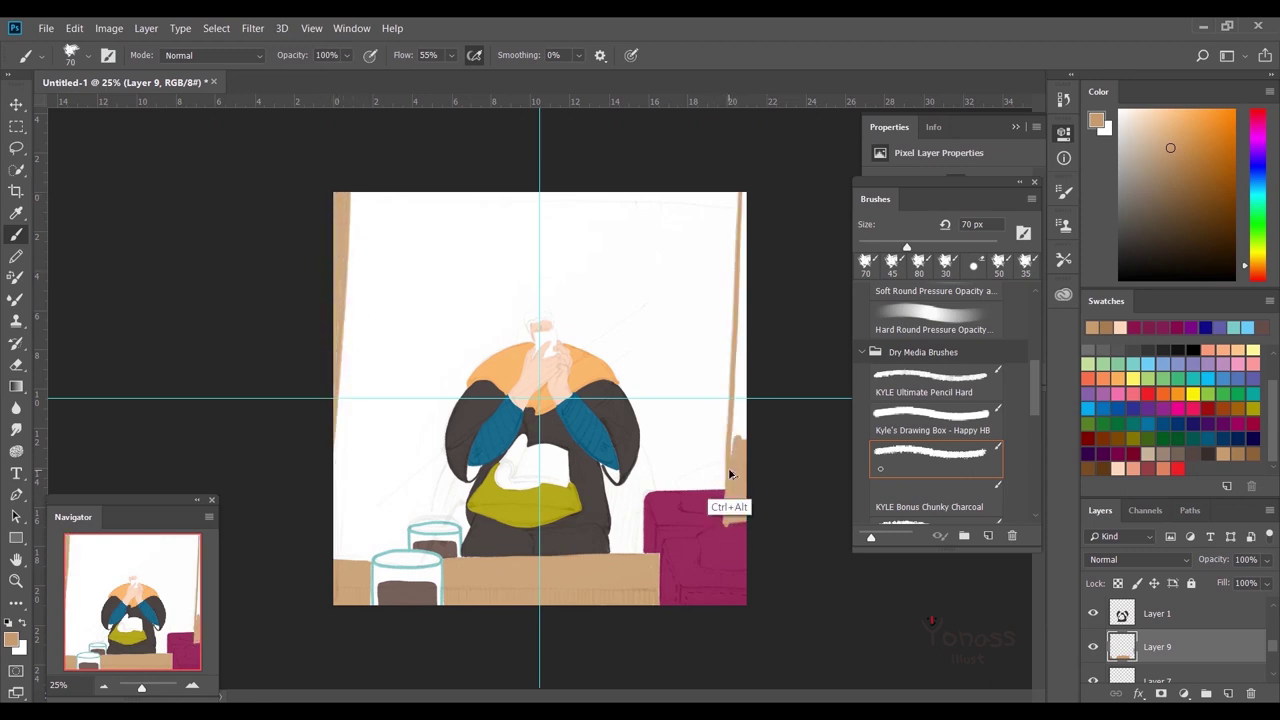
pyautogui.moveTo(740, 375); pyautogui.dragTo(741, 203)
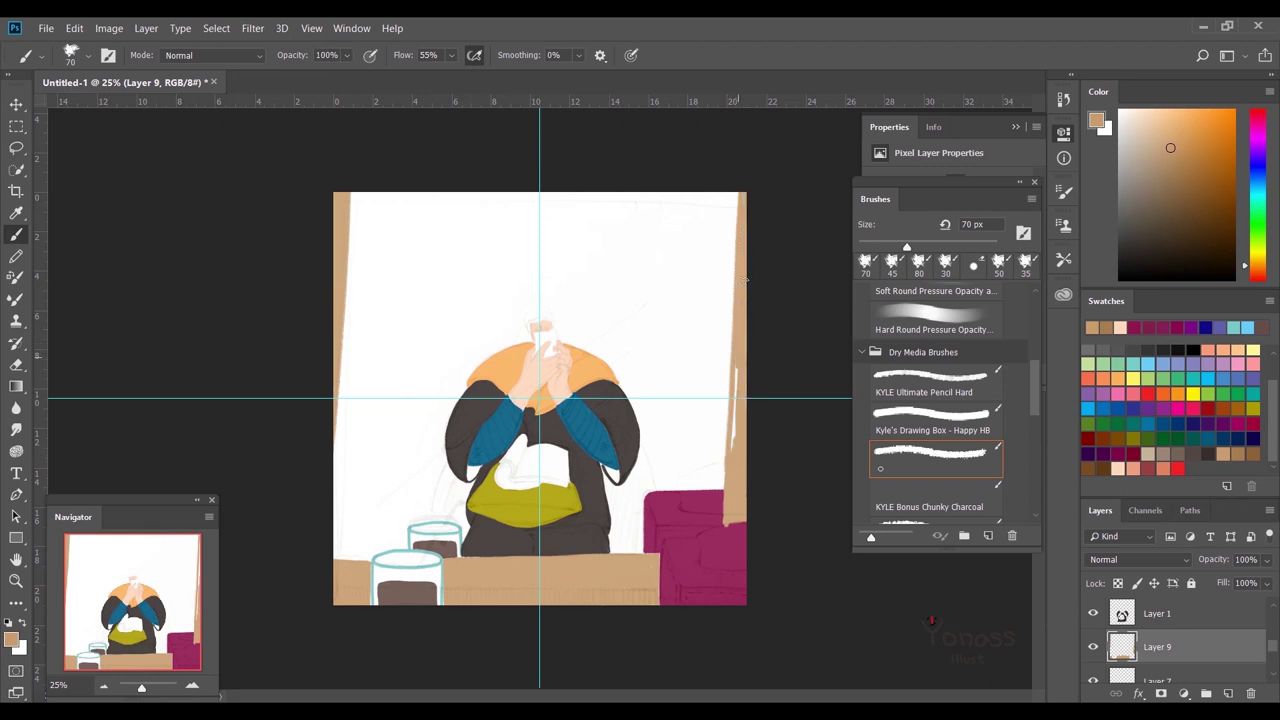
# - Zoom back in on the torso and pick red on a new layer for the book
pyautogui.hotkey('ctrl', '+')
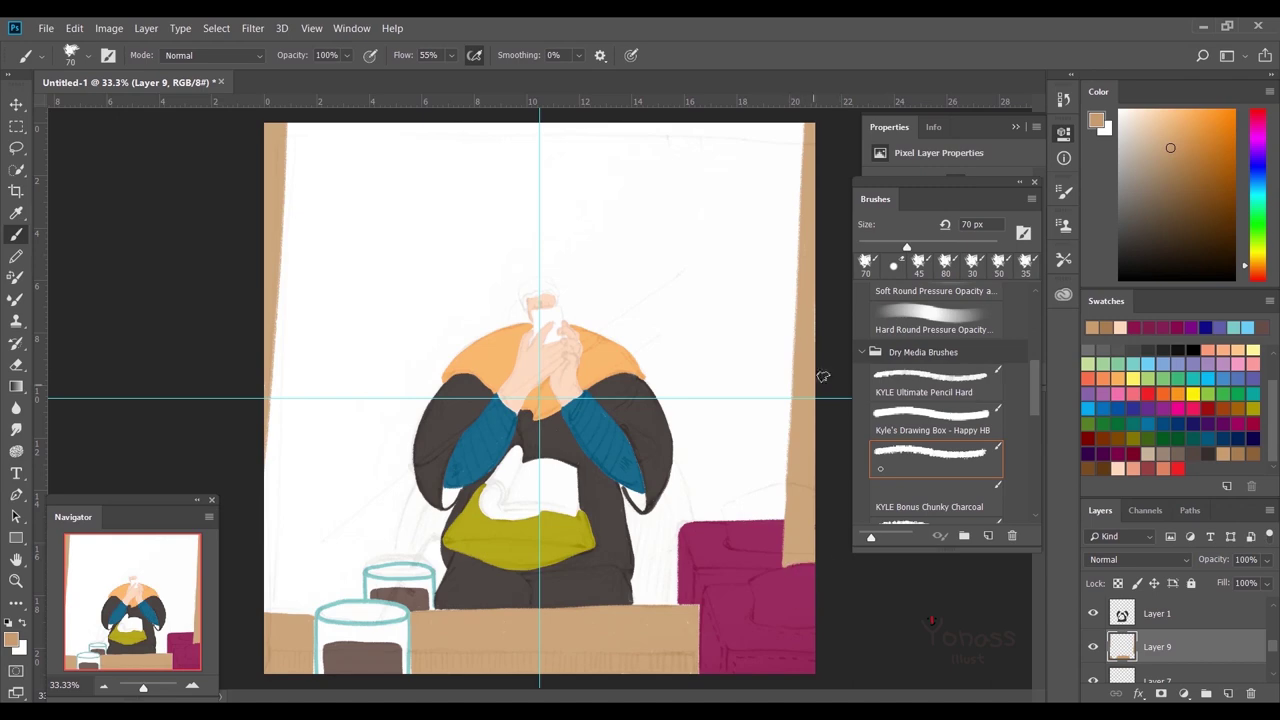
pyautogui.hotkey('ctrl', '+')
pyautogui.hotkey('ctrl', '+')
pyautogui.scroll(-2, 766, 470)
pyautogui.scroll(-3, 1273, 633)
pyautogui.click(1228, 693)
pyautogui.click(1177, 468)
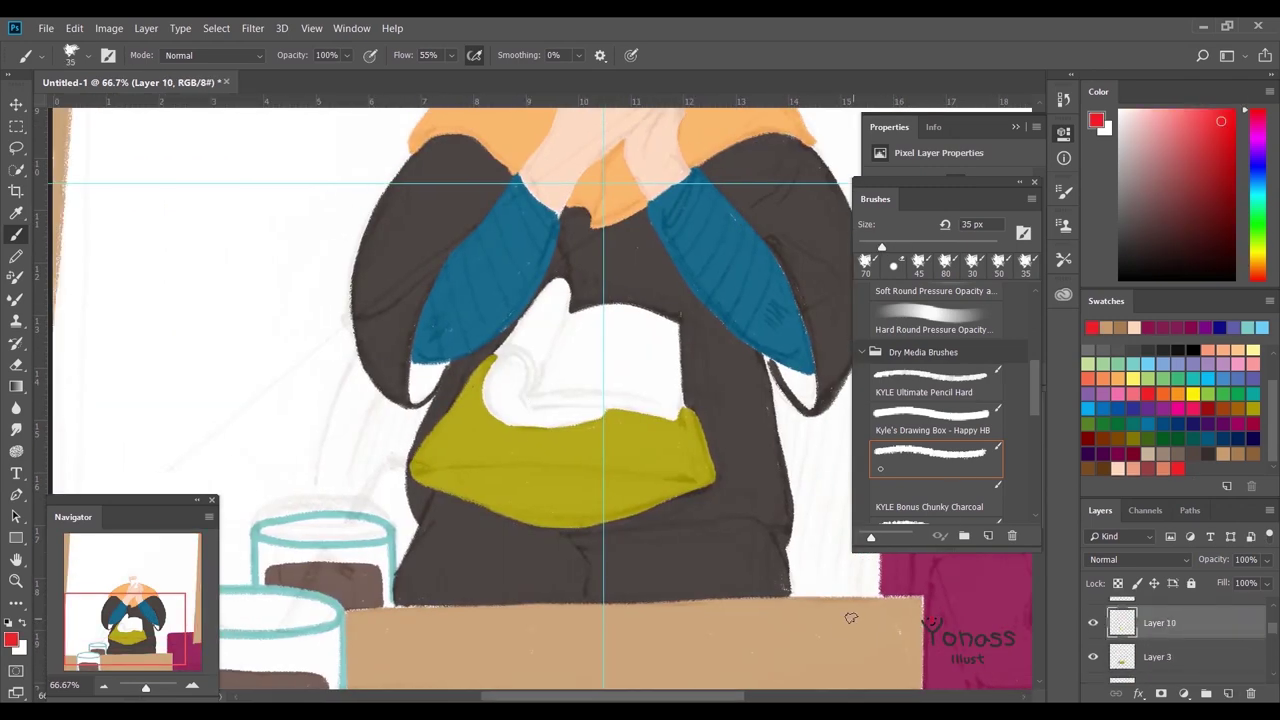
# - Paint the open book's cover red with a slightly smaller brush
pyautogui.press('[')
pyautogui.moveTo(522, 397)
pyautogui.mouseDown()
pyautogui.moveTo(678, 422)
pyautogui.moveTo(486, 412)
pyautogui.mouseUp()
pyautogui.hotkey('ctrl', 'z')
pyautogui.moveTo(497, 360); pyautogui.dragTo(505, 426)
pyautogui.moveTo(487, 369); pyautogui.dragTo(516, 406)
pyautogui.hotkey('ctrl', 'z')
pyautogui.hotkey('ctrl', 'z')
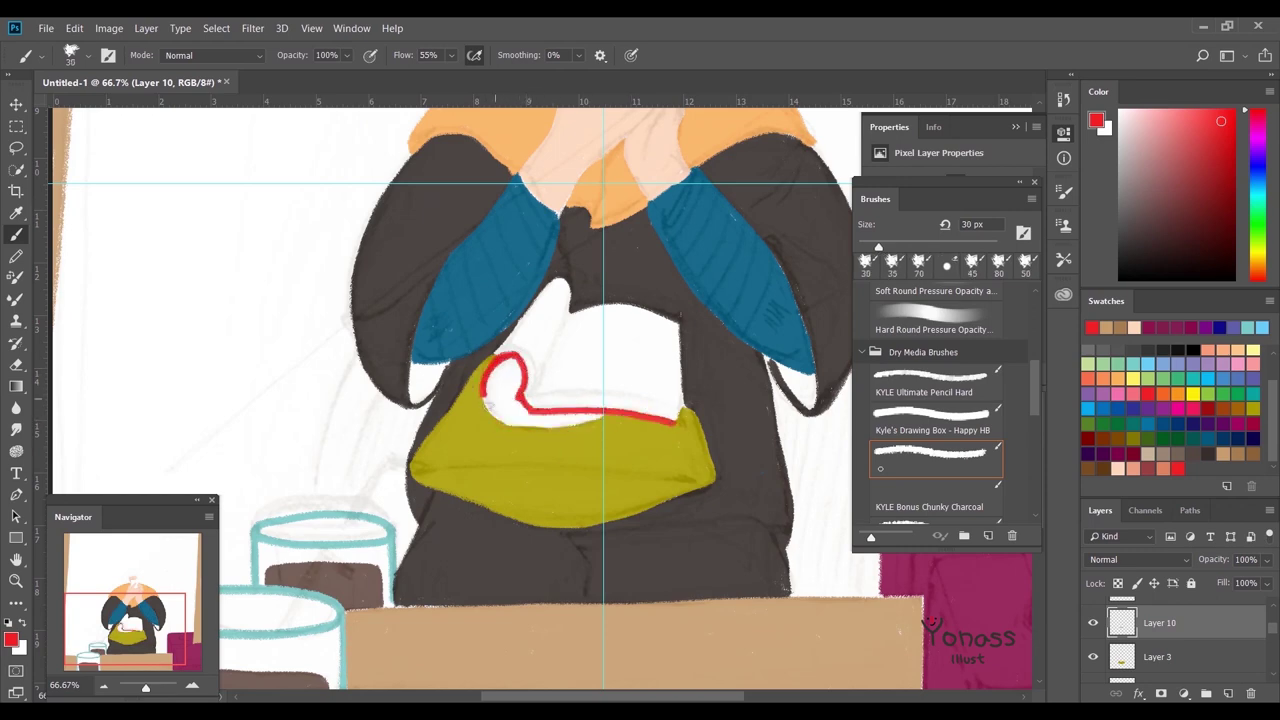
pyautogui.moveTo(603, 419); pyautogui.dragTo(503, 364)
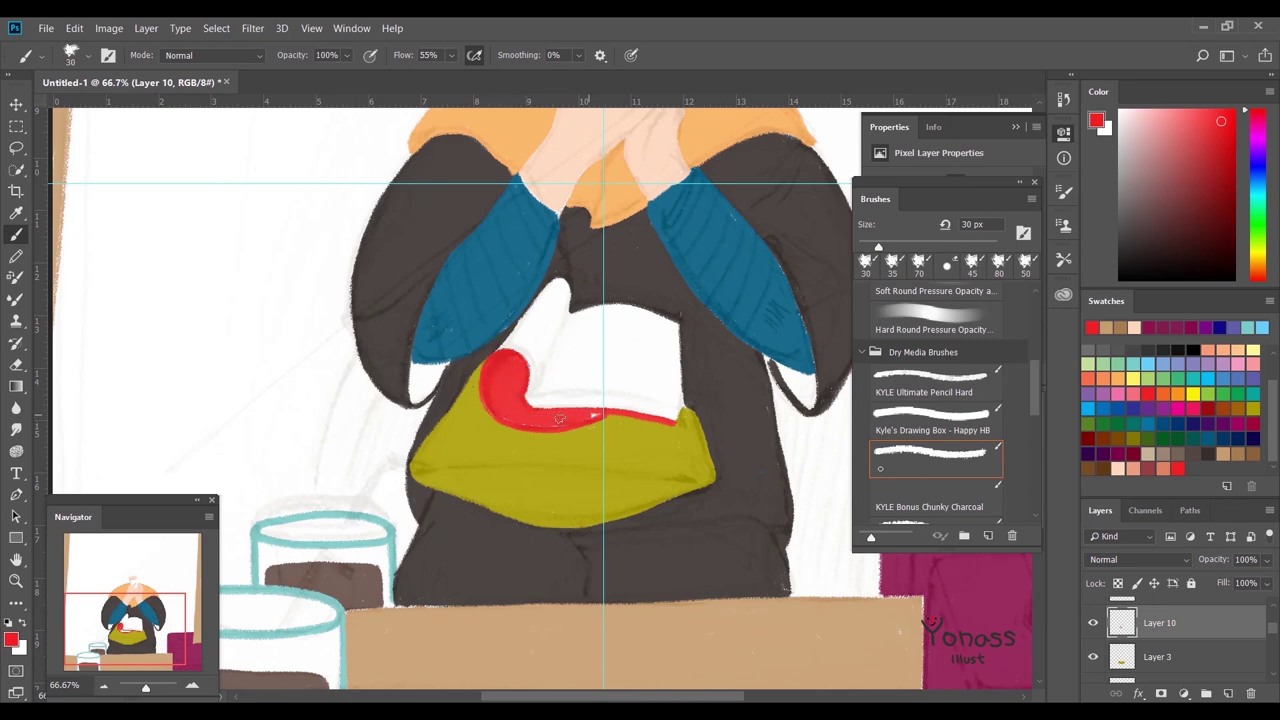
# - Paint light grey page edges above the red cover and add Layer 11
pyautogui.press('x')
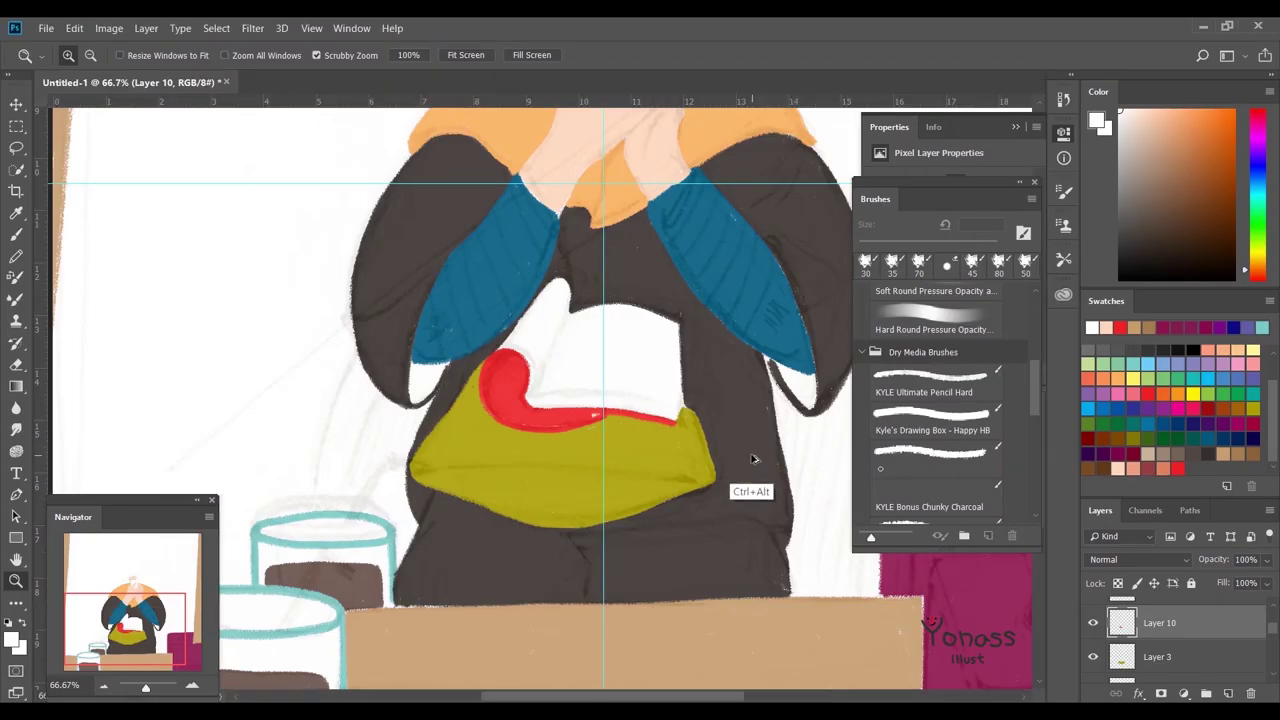
pyautogui.keyDown('alt'); pyautogui.click(495, 350); pyautogui.keyUp('alt')
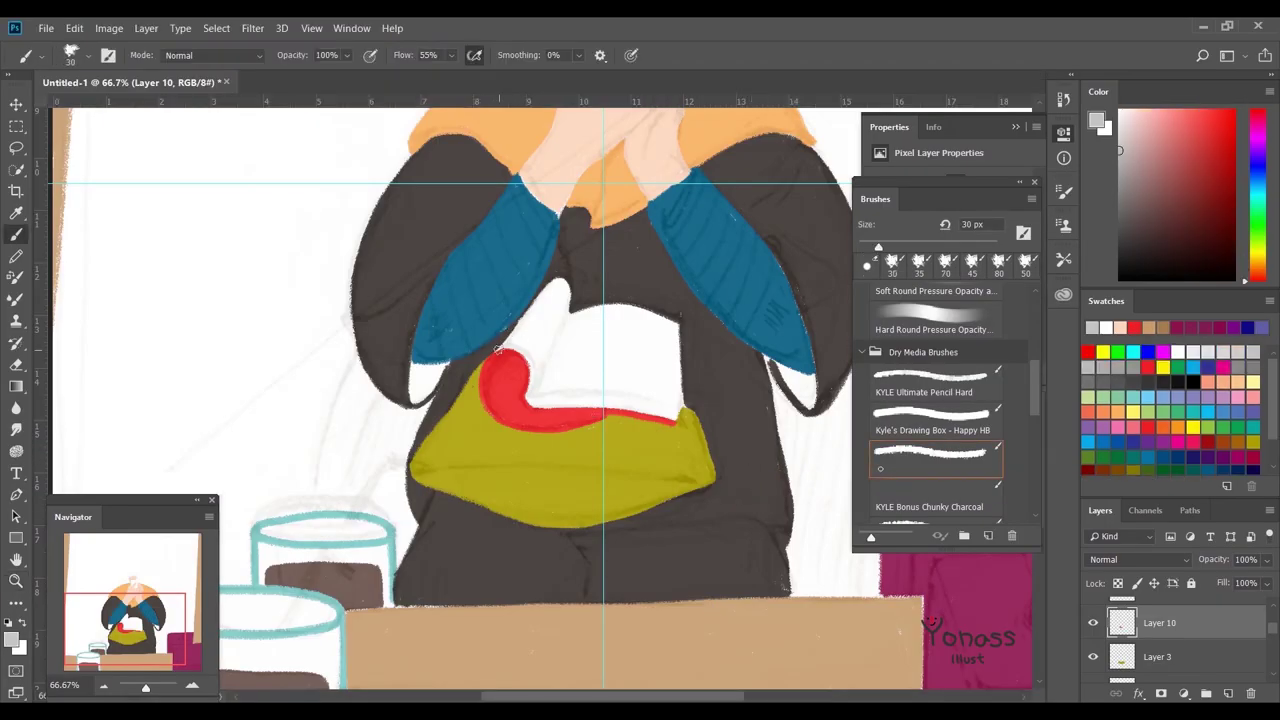
pyautogui.moveTo(545, 406); pyautogui.dragTo(628, 408)
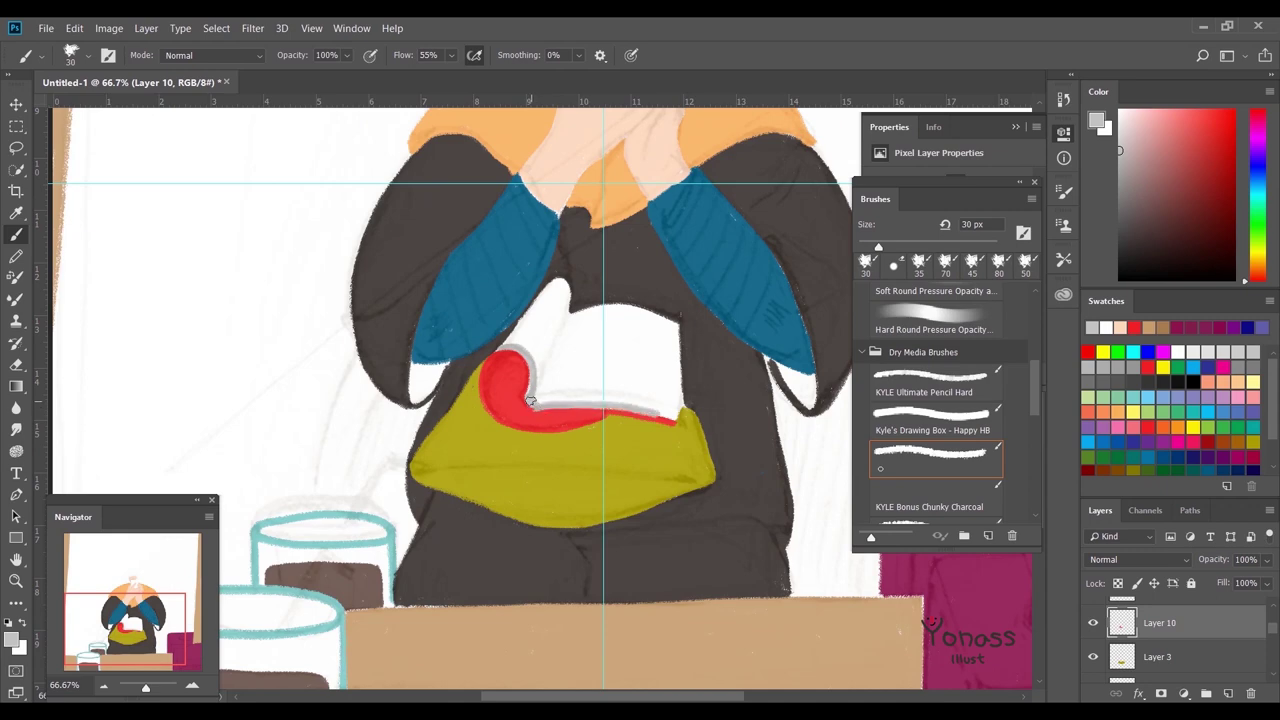
pyautogui.press('ctrl')
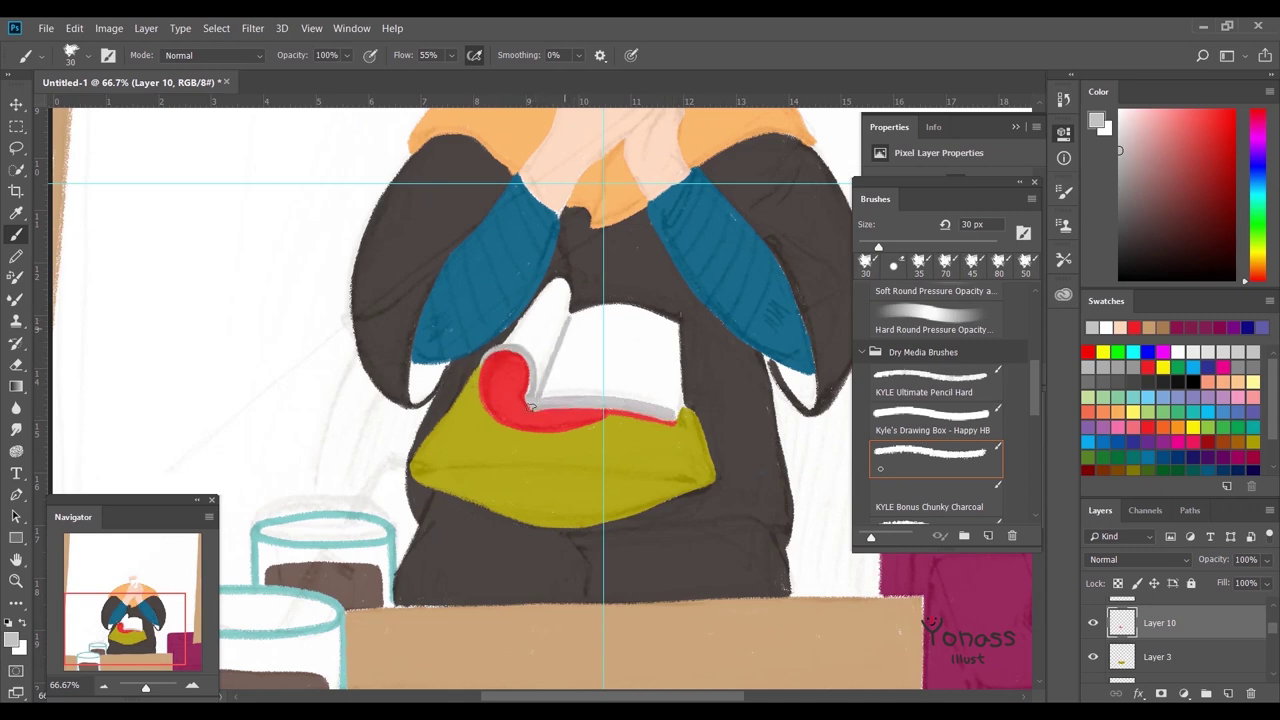
pyautogui.hotkey('ctrl', 'shift', 'alt', 'n')
pyautogui.keyDown('alt'); pyautogui.click(578, 349); pyautogui.keyUp('alt')
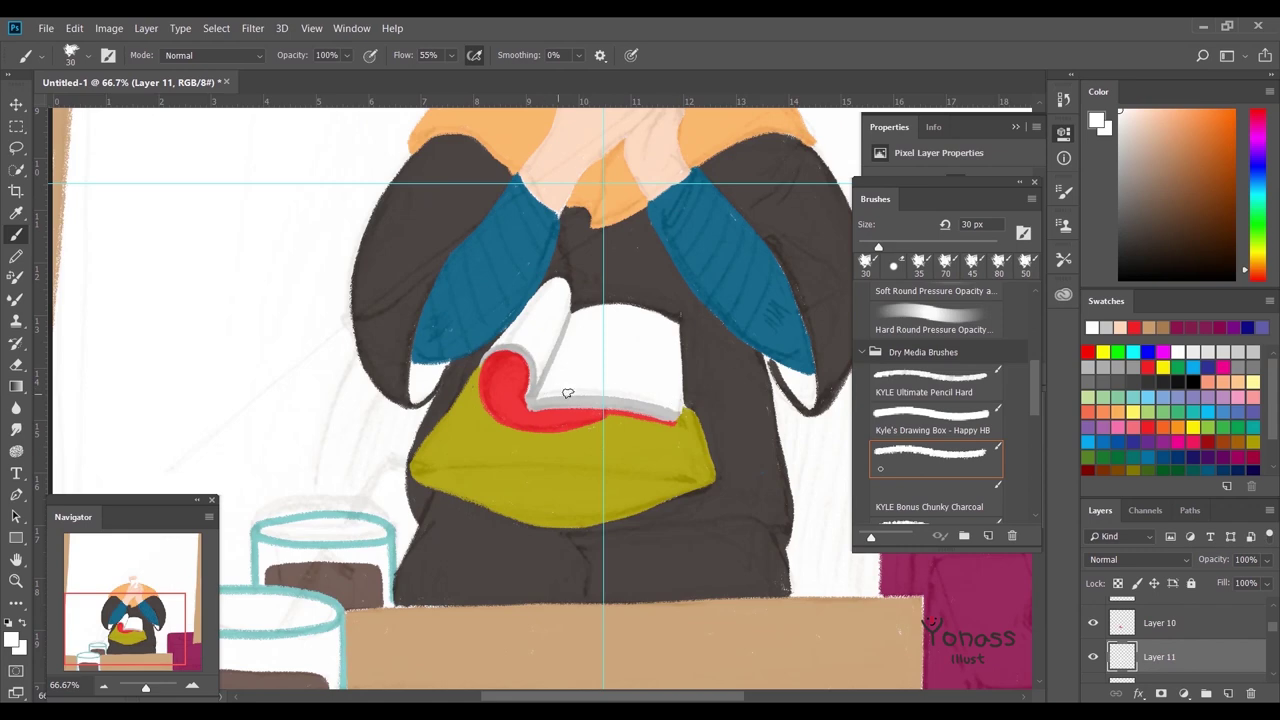
pyautogui.hotkey('ctrl', '-')
pyautogui.hotkey('ctrl', '-')
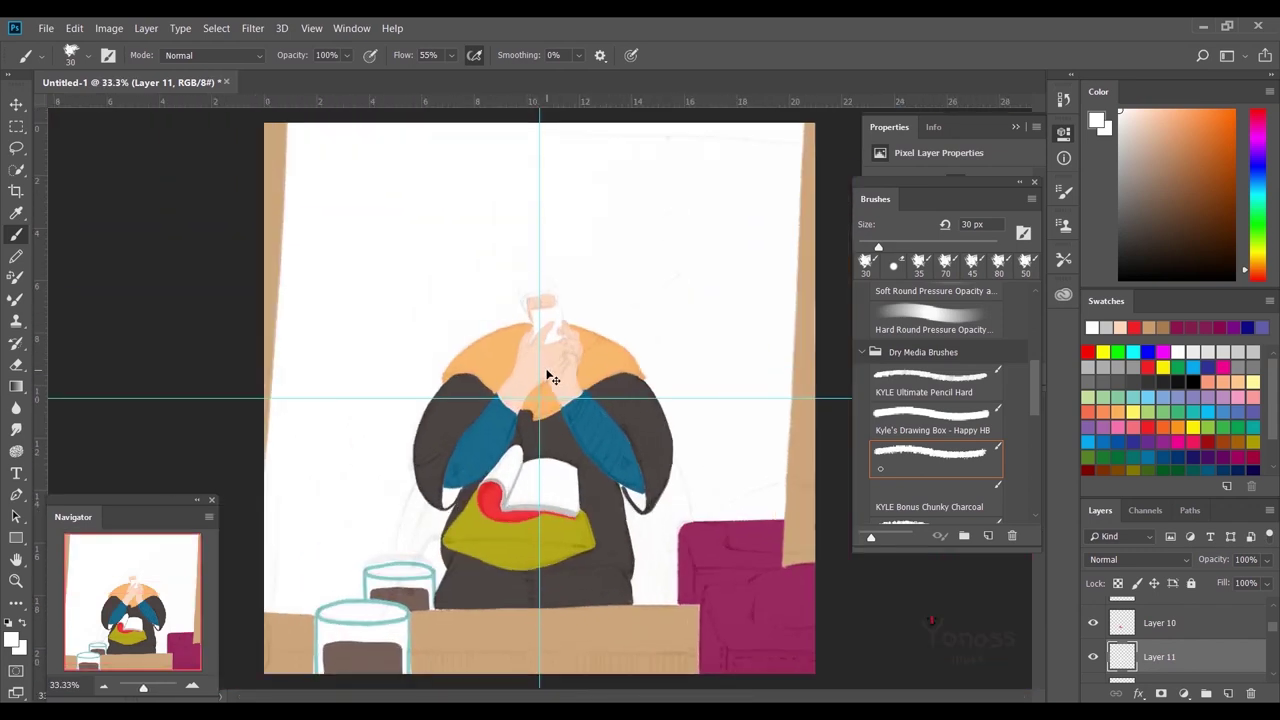
# - Brush light green hair across the top of the head on a new layer
pyautogui.hotkey('ctrl', '+')
pyautogui.hotkey('ctrl', '+')
pyautogui.hotkey('ctrl', '+')
pyautogui.hotkey('ctrl', 'shift', 'alt', 'n')
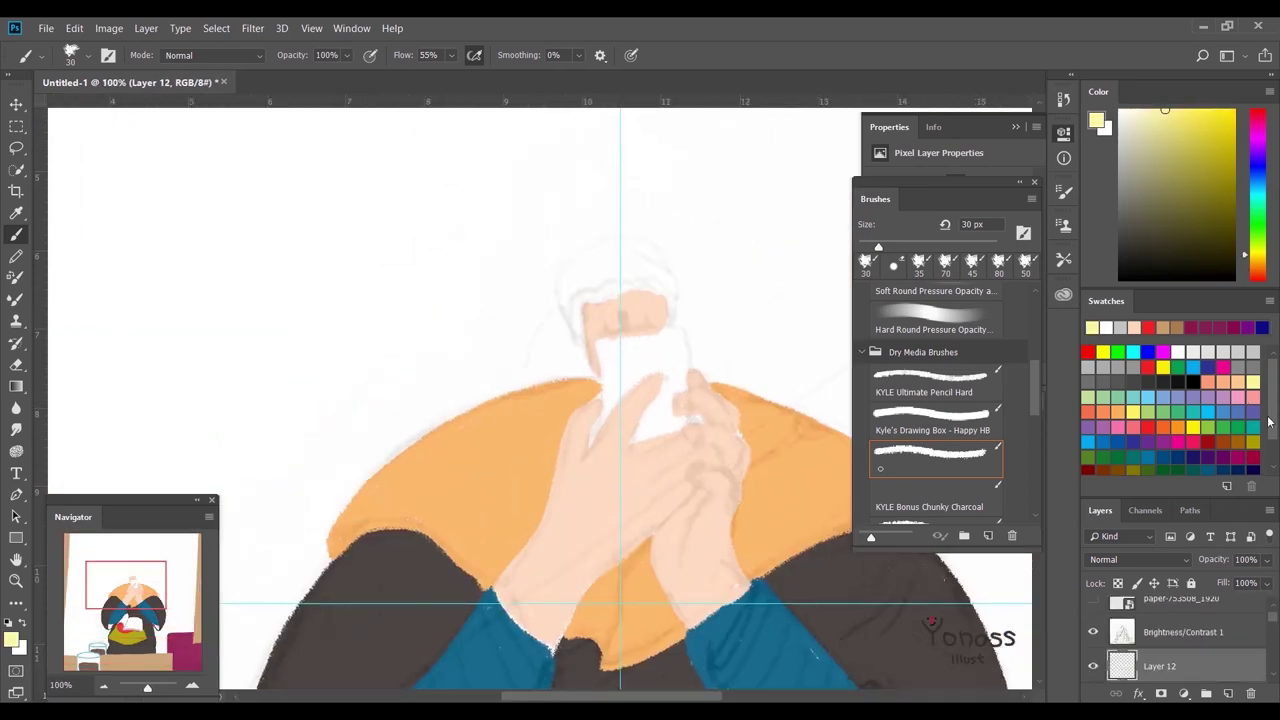
pyautogui.moveTo(577, 300); pyautogui.dragTo(689, 329)
pyautogui.hotkey('ctrl', 'z')
pyautogui.moveTo(580, 330)
pyautogui.mouseDown()
pyautogui.moveTo(569, 269)
pyautogui.moveTo(646, 288)
pyautogui.moveTo(571, 300)
pyautogui.moveTo(575, 318)
pyautogui.mouseUp()
# - On another new layer, paint the phone solid pink from the Swatches
pyautogui.hotkey('ctrl', 'shift', 'alt', 'n')
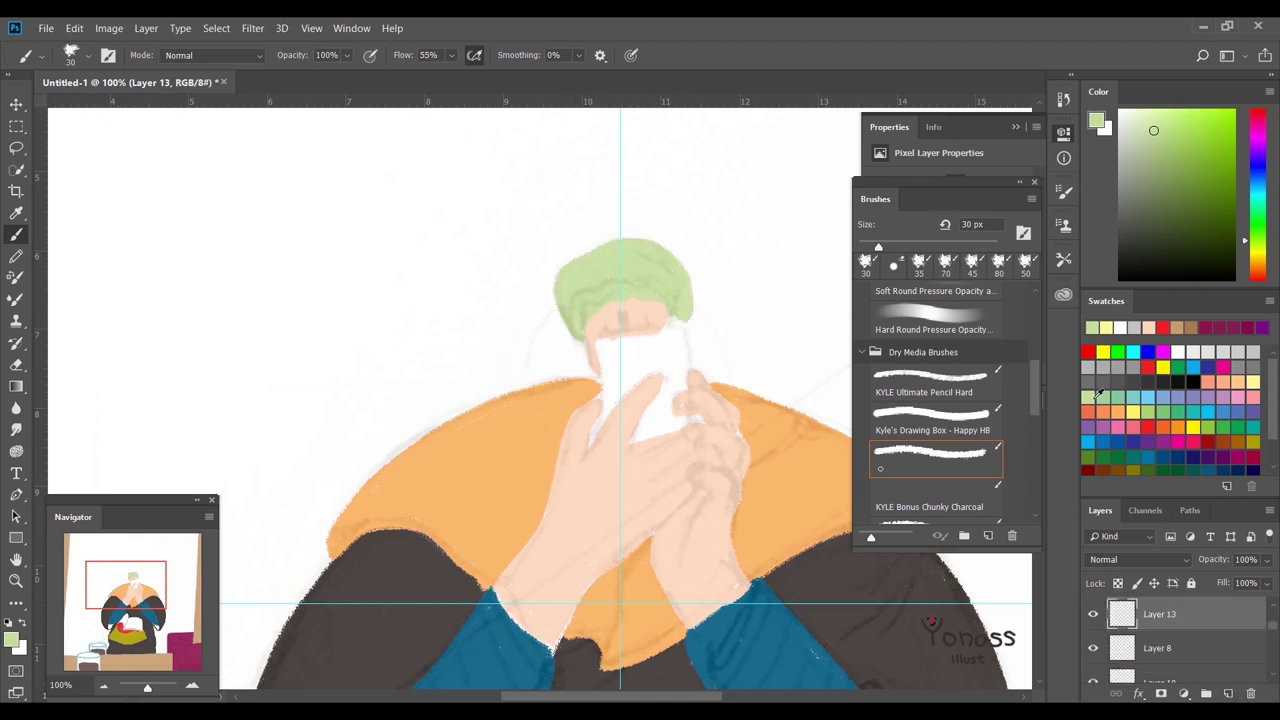
pyautogui.click(1223, 390)
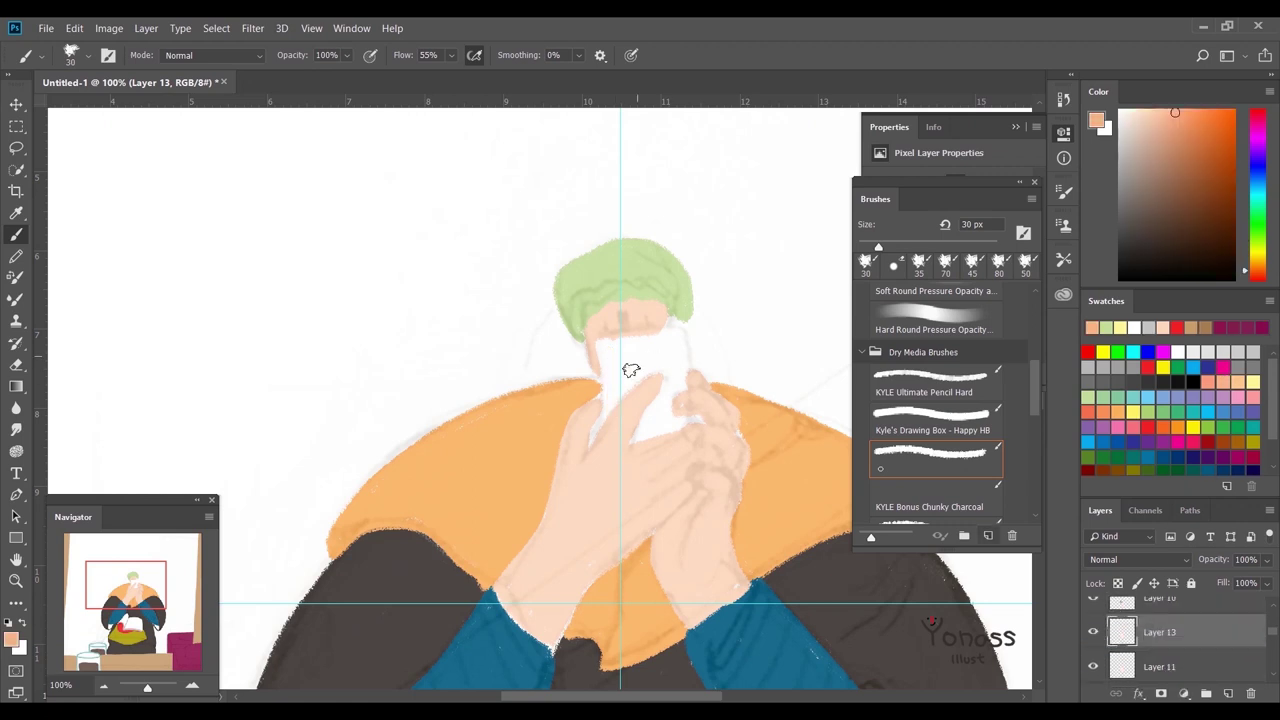
pyautogui.click(1258, 278)
pyautogui.click(1151, 114)
pyautogui.moveTo(598, 338); pyautogui.dragTo(611, 410)
pyautogui.moveTo(600, 345)
pyautogui.mouseDown()
pyautogui.moveTo(684, 425)
pyautogui.moveTo(610, 360)
pyautogui.mouseUp()
pyautogui.hotkey('ctrl', 'z')
pyautogui.moveTo(613, 424)
pyautogui.mouseDown()
pyautogui.moveTo(660, 400)
pyautogui.moveTo(620, 350)
pyautogui.moveTo(612, 365)
pyautogui.mouseUp()
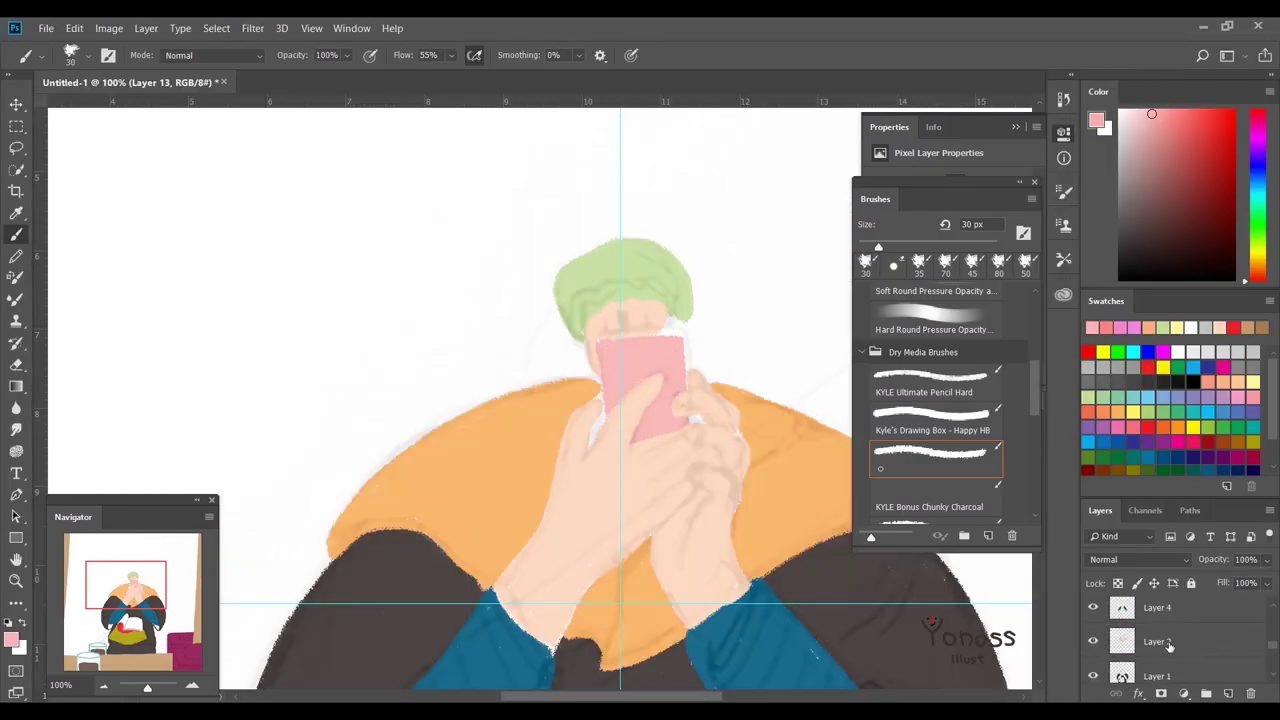
# - Make Layer 1 active and pick a dark painting colour
pyautogui.keyDown('alt'); pyautogui.click(515, 468); pyautogui.keyUp('alt')
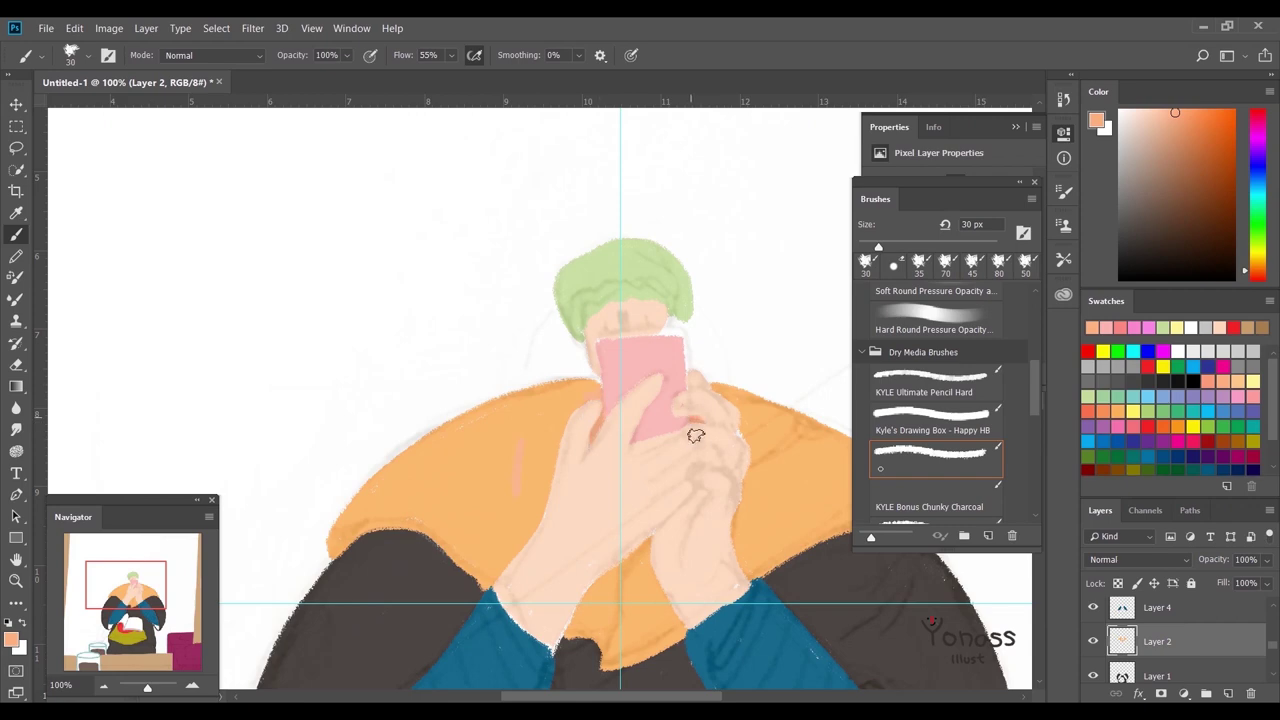
pyautogui.scroll(-4, 571, 603)
pyautogui.scroll(-1, 649, 443)
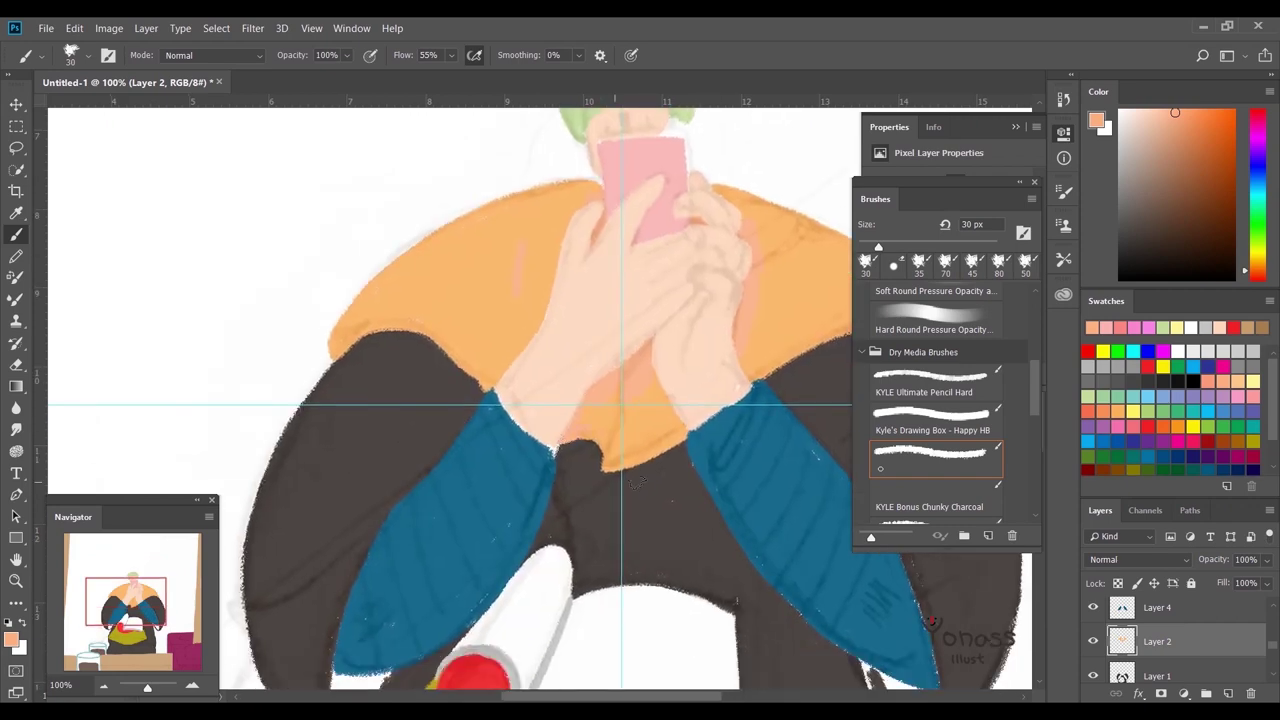
pyautogui.keyDown('ctrl'); pyautogui.click(636, 483); pyautogui.keyUp('ctrl')
pyautogui.scroll(-2, 1160, 420)
pyautogui.click(1160, 458)
pyautogui.hotkey('ctrl', '-')
pyautogui.hotkey('ctrl', '-')
pyautogui.hotkey('ctrl', '-')
pyautogui.scroll(5, 1170, 640)
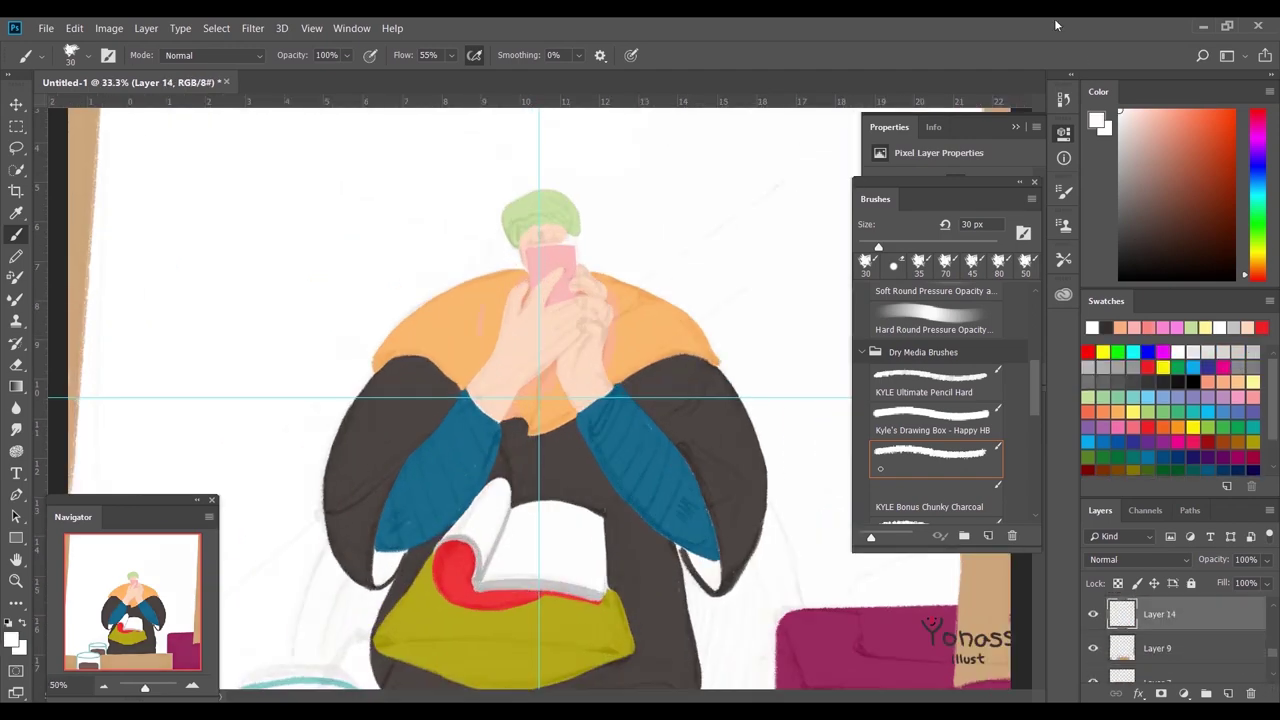
# - Outline a white cushion on the magenta sofa with a smaller brush
pyautogui.hotkey('ctrl', '1')
pyautogui.scroll(-2, 611, 330)
pyautogui.press('[')
pyautogui.moveTo(754, 338); pyautogui.dragTo(557, 393)
pyautogui.moveTo(575, 447)
pyautogui.mouseDown()
pyautogui.moveTo(558, 430)
pyautogui.moveTo(742, 458)
pyautogui.mouseUp()
pyautogui.moveTo(465, 109); pyautogui.dragTo(540, 378)
pyautogui.moveTo(600, 420); pyautogui.dragTo(552, 337)
pyautogui.moveTo(630, 420)
pyautogui.mouseDown()
pyautogui.moveTo(668, 393)
pyautogui.moveTo(610, 365)
pyautogui.moveTo(689, 354)
pyautogui.mouseUp()
# - Fill the cushion top and right edge solid white with a larger brush
pyautogui.press(']')
pyautogui.moveTo(749, 394)
pyautogui.mouseDown()
pyautogui.moveTo(562, 390)
pyautogui.moveTo(660, 436)
pyautogui.moveTo(663, 356)
pyautogui.mouseUp()
pyautogui.press(']')
pyautogui.moveTo(650, 410); pyautogui.dragTo(755, 425)
pyautogui.moveTo(590, 350)
pyautogui.mouseDown()
pyautogui.moveTo(640, 430)
pyautogui.moveTo(615, 405)
pyautogui.moveTo(650, 370)
pyautogui.mouseUp()
pyautogui.scroll(5, 657, 457)
pyautogui.hscroll(-1, 657, 457)
pyautogui.moveTo(690, 322)
pyautogui.mouseDown()
pyautogui.moveTo(695, 395)
pyautogui.moveTo(686, 388)
pyautogui.mouseUp()
# - Send the cushion layer to the back and touch up the white strokes
pyautogui.hotkey('ctrl', 'shift', '[')
pyautogui.moveTo(545, 315)
pyautogui.mouseDown()
pyautogui.moveTo(666, 306)
pyautogui.moveTo(680, 360)
pyautogui.mouseUp()
pyautogui.scroll(-1, 660, 330)
pyautogui.moveTo(545, 290)
pyautogui.mouseDown()
pyautogui.moveTo(612, 345)
pyautogui.moveTo(568, 323)
pyautogui.mouseUp()
pyautogui.press('[')
pyautogui.press('[')
pyautogui.press('[')
pyautogui.moveTo(700, 306); pyautogui.dragTo(686, 423)
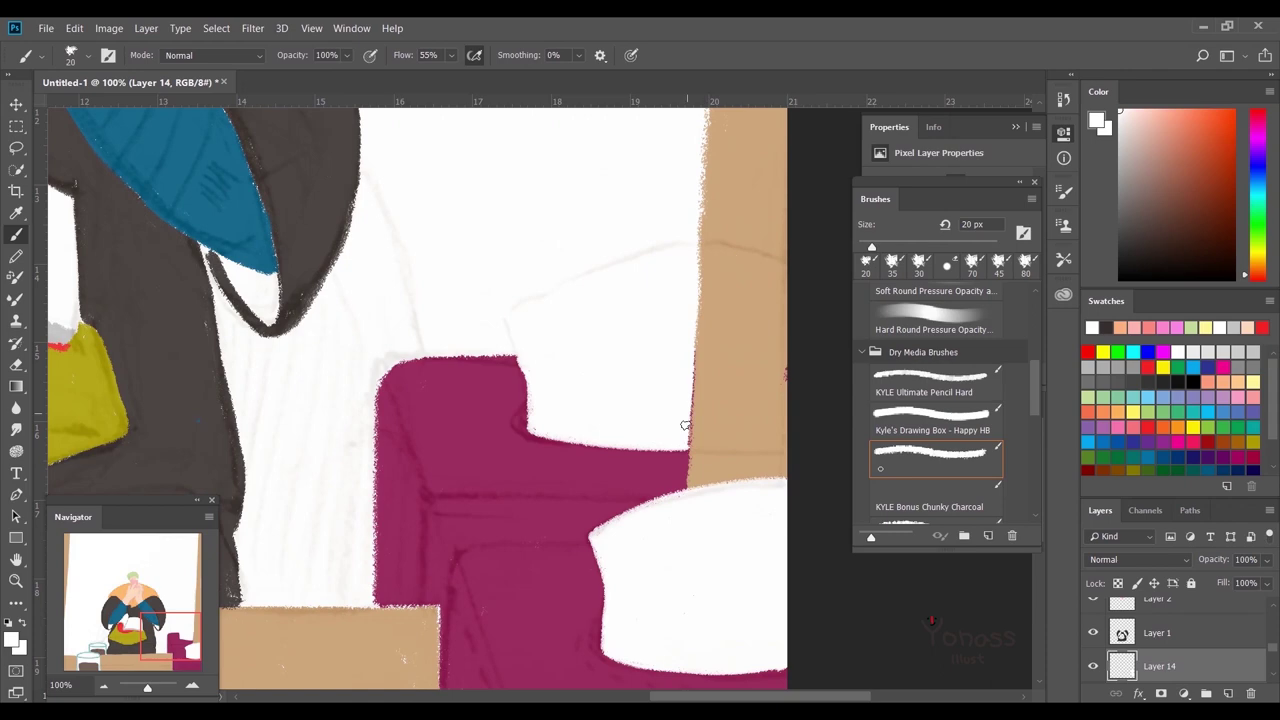
pyautogui.press(']')
pyautogui.press(']')
pyautogui.press(']')
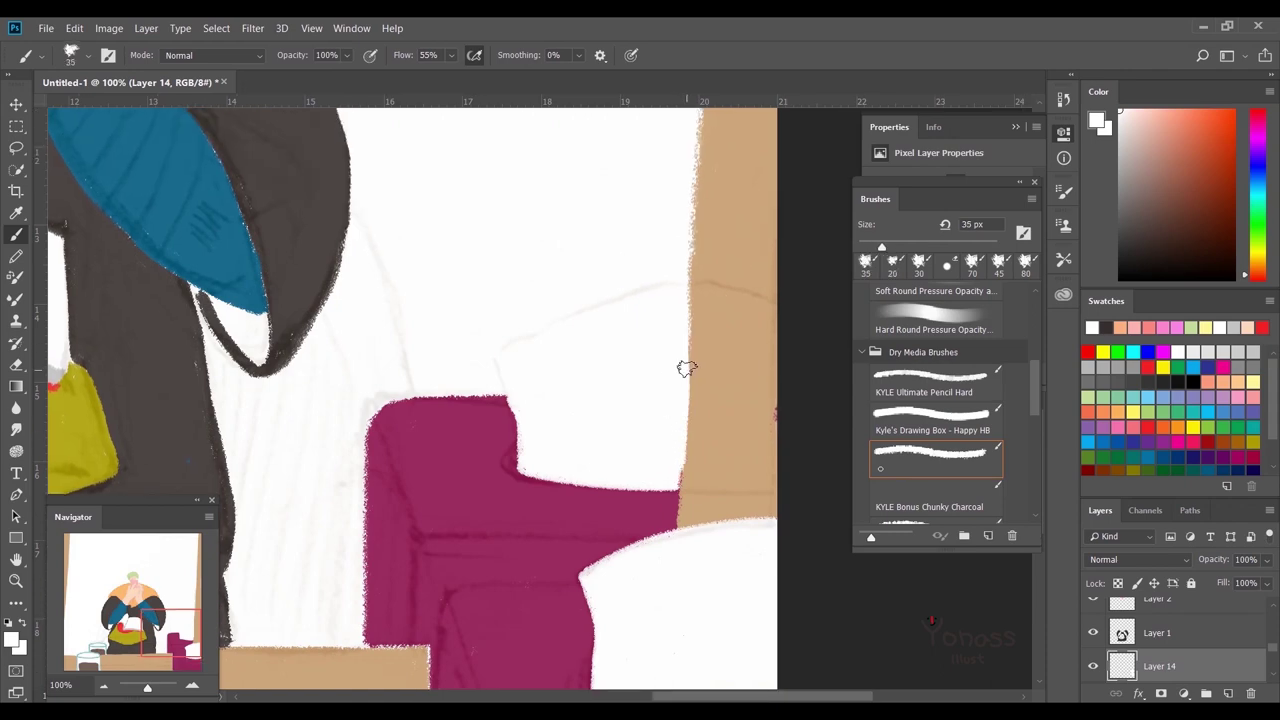
# - Add a new Layer 15 directly above Layer 5
pyautogui.hotkey('ctrl', '-')
pyautogui.hotkey('ctrl', '-')
pyautogui.hotkey('ctrl', '-')
pyautogui.hotkey('ctrl', '+')
pyautogui.hotkey('ctrl', '+')
pyautogui.click(1157, 665)
pyautogui.click(1229, 693)
pyautogui.hotkey('ctrl', '-')
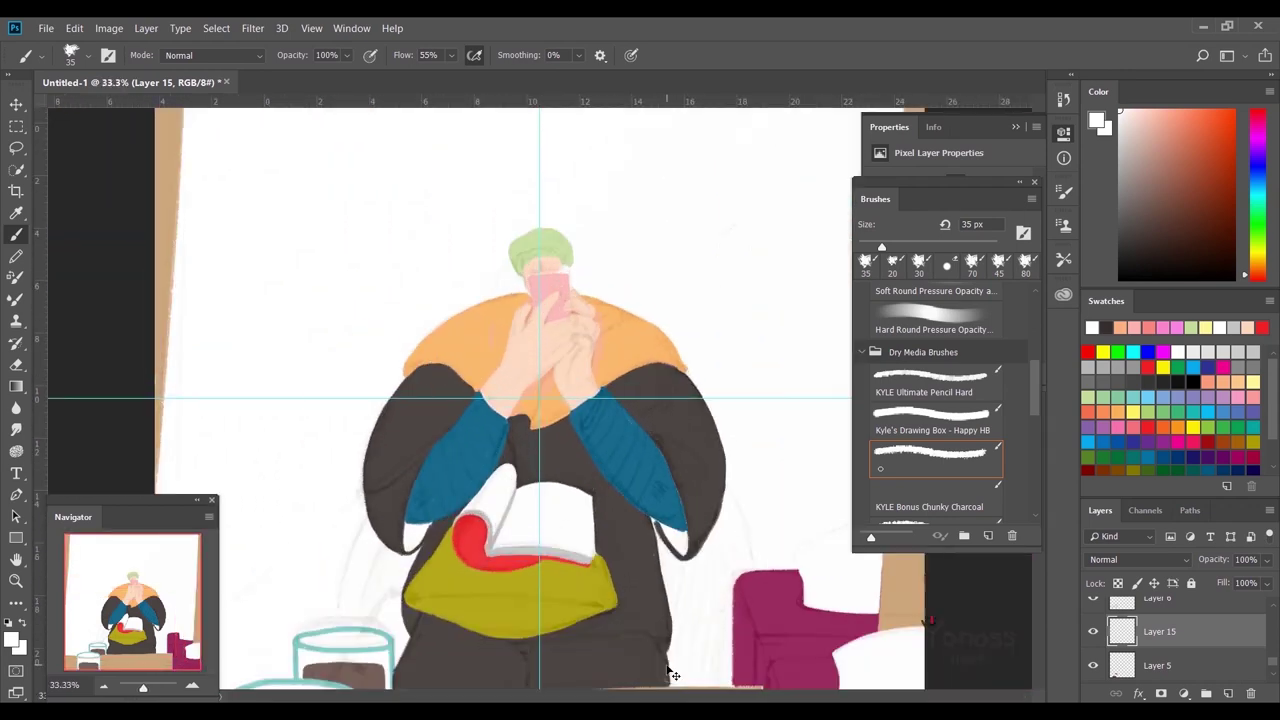
# - Paint a dark red chair back on both sides behind the figure
pyautogui.click(1165, 469)
pyautogui.moveTo(412, 405)
pyautogui.mouseDown()
pyautogui.moveTo(386, 512)
pyautogui.moveTo(408, 513)
pyautogui.mouseUp()
pyautogui.moveTo(408, 513); pyautogui.dragTo(415, 465)
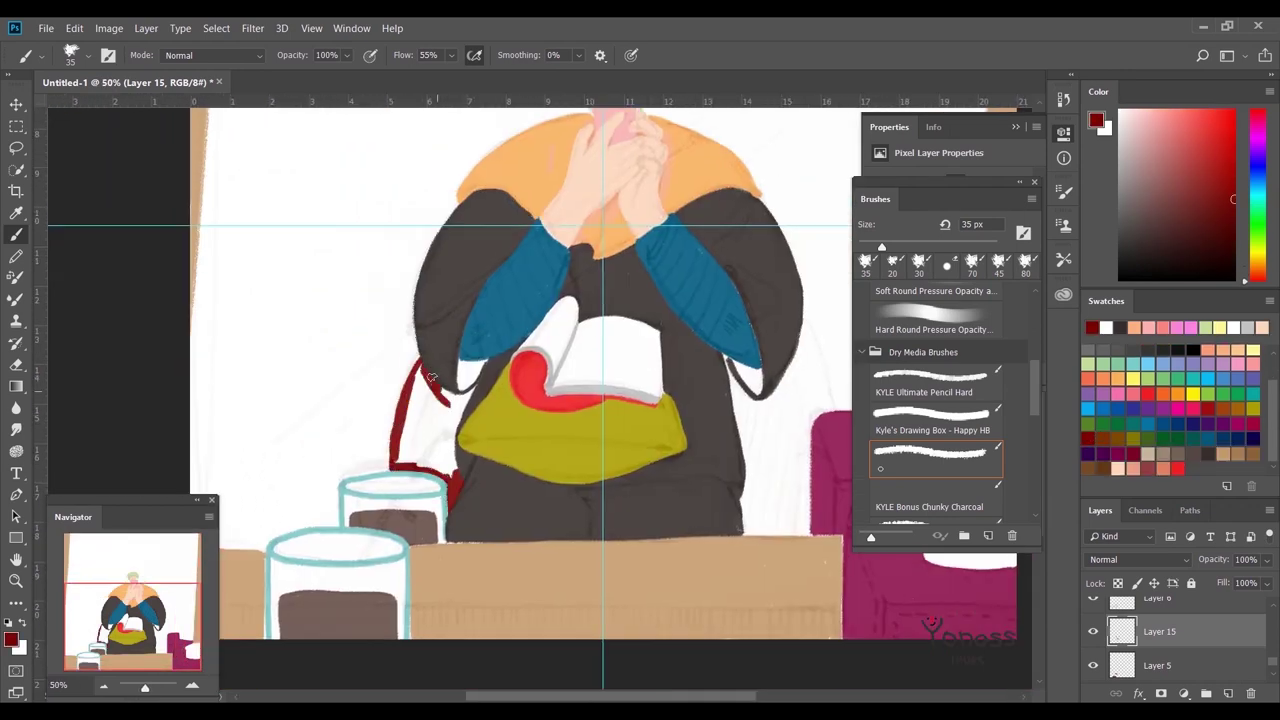
pyautogui.moveTo(434, 388); pyautogui.dragTo(398, 412)
pyautogui.moveTo(417, 462)
pyautogui.mouseDown()
pyautogui.moveTo(445, 420)
pyautogui.moveTo(425, 405)
pyautogui.mouseUp()
pyautogui.moveTo(830, 360); pyautogui.dragTo(574, 357)
pyautogui.moveTo(546, 312)
pyautogui.mouseDown()
pyautogui.moveTo(578, 405)
pyautogui.moveTo(546, 385)
pyautogui.moveTo(565, 400)
pyautogui.moveTo(520, 410)
pyautogui.moveTo(545, 452)
pyautogui.moveTo(555, 527)
pyautogui.mouseUp()
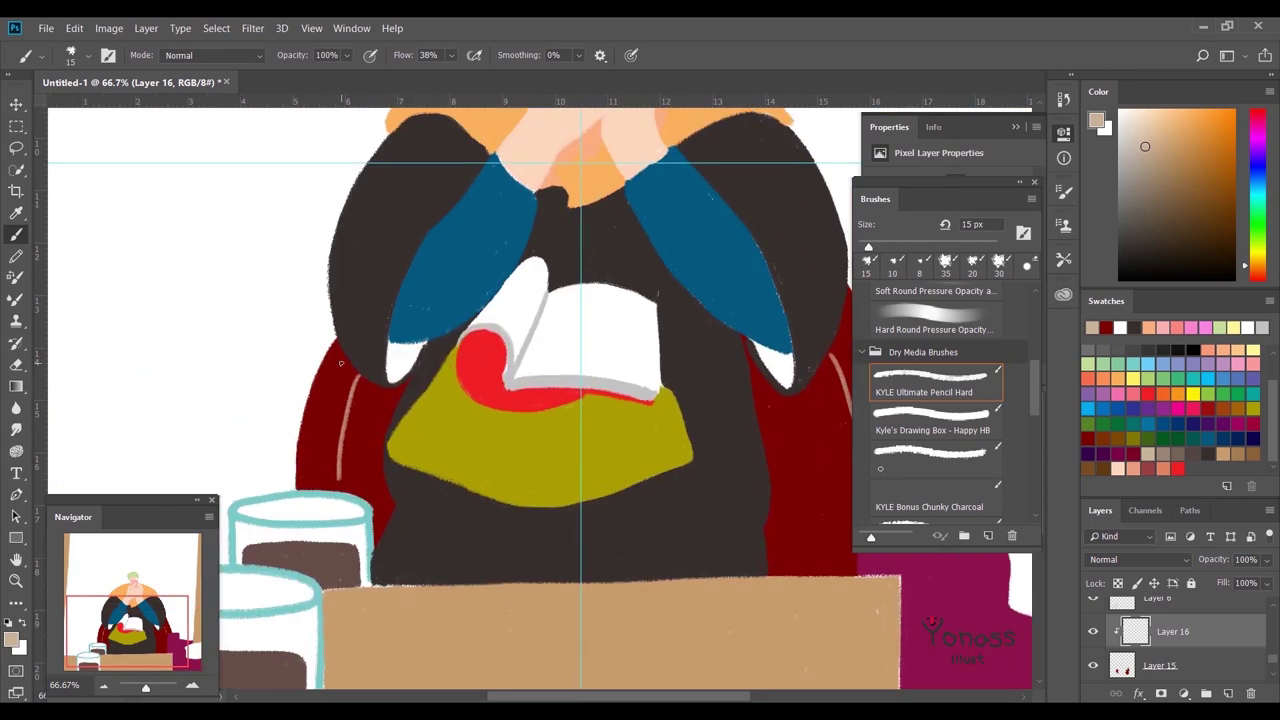
# - Hatch light 25 px pencil strokes along the chair's left and right edges
pyautogui.press(']')
pyautogui.moveTo(345, 360)
pyautogui.mouseDown()
pyautogui.moveTo(322, 477)
pyautogui.moveTo(338, 400)
pyautogui.moveTo(330, 440)
pyautogui.mouseUp()
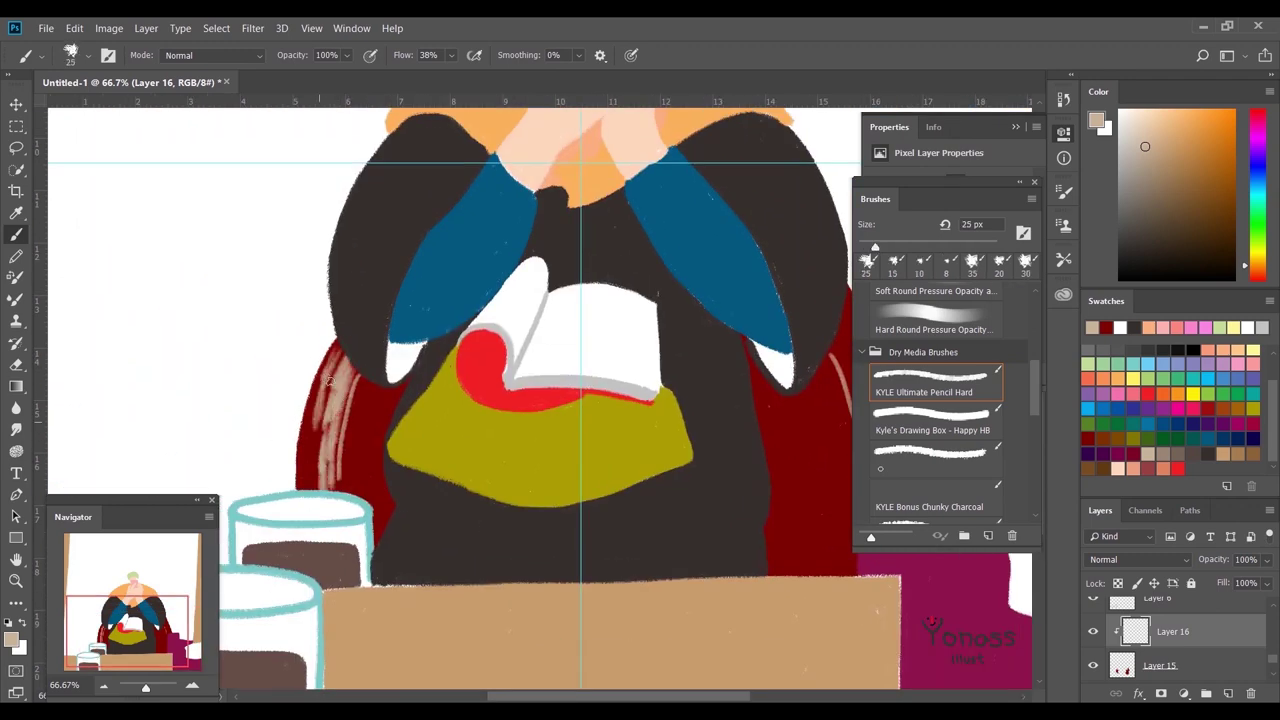
pyautogui.moveTo(320, 380); pyautogui.dragTo(310, 490)
pyautogui.moveTo(315, 350); pyautogui.dragTo(311, 406)
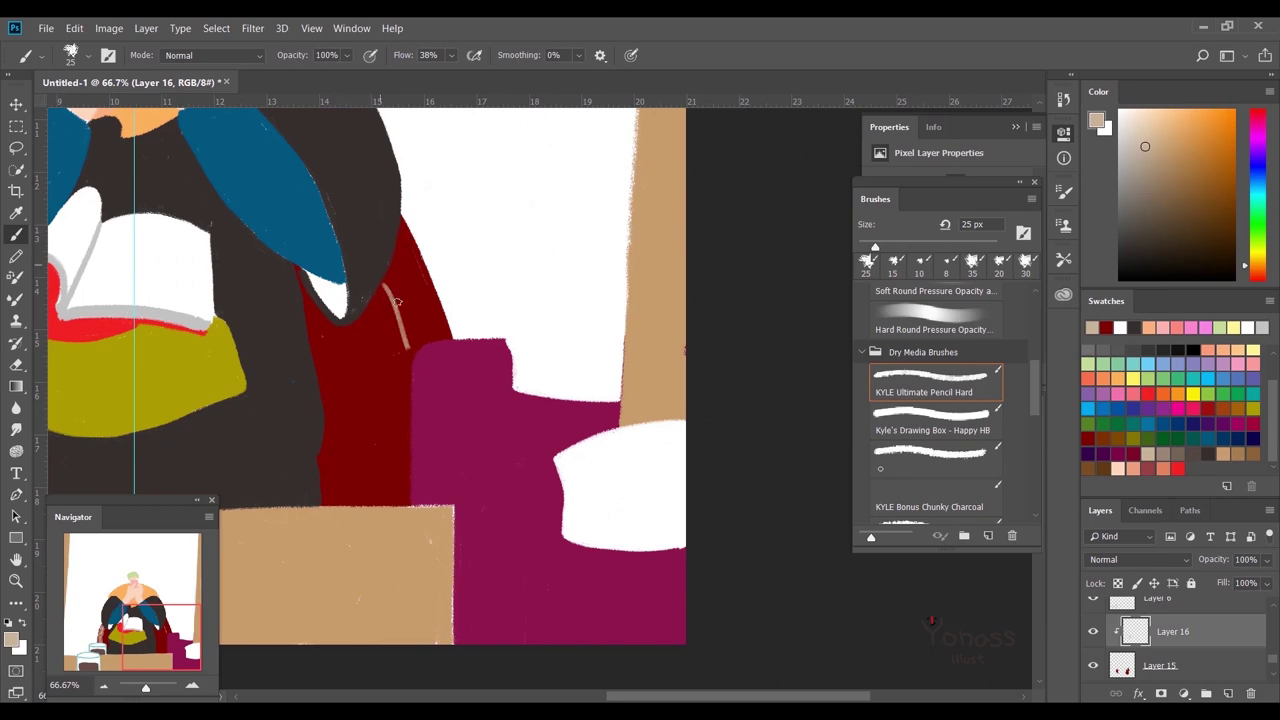
pyautogui.moveTo(395, 268)
pyautogui.mouseDown()
pyautogui.moveTo(410, 352)
pyautogui.moveTo(428, 330)
pyautogui.moveTo(440, 352)
pyautogui.moveTo(403, 227)
pyautogui.mouseUp()
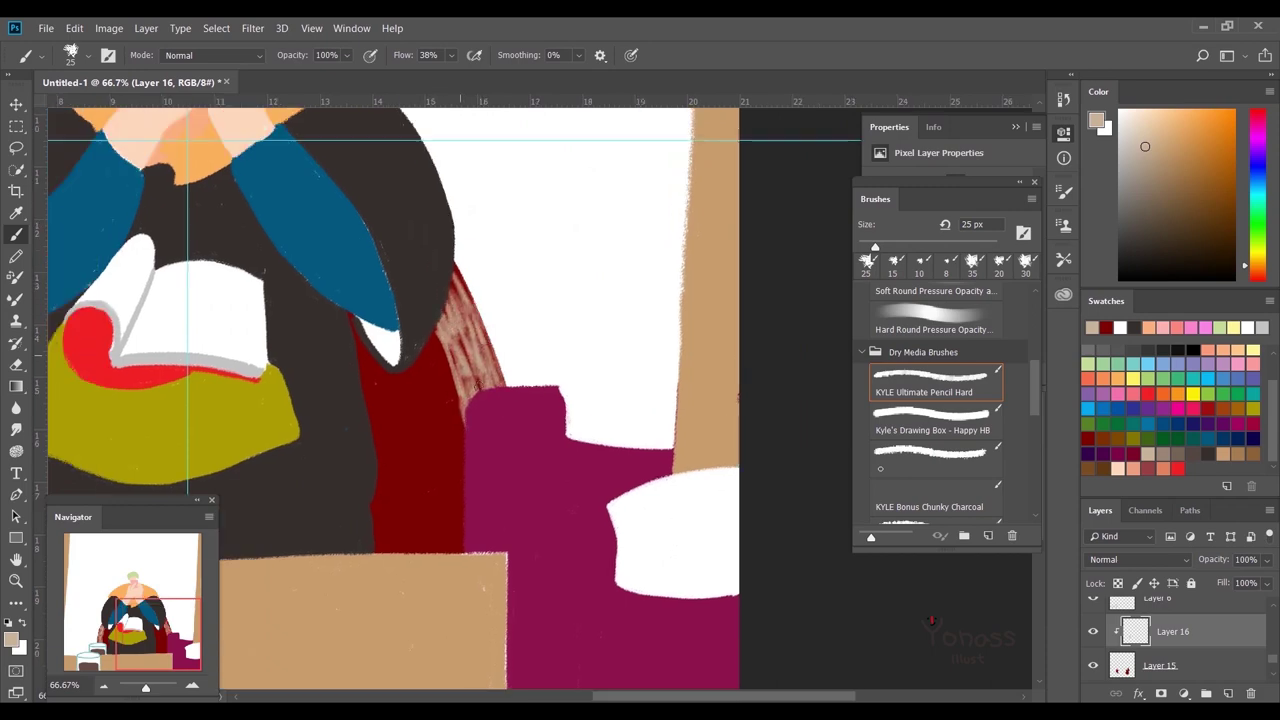
pyautogui.moveTo(430, 300); pyautogui.dragTo(651, 334)
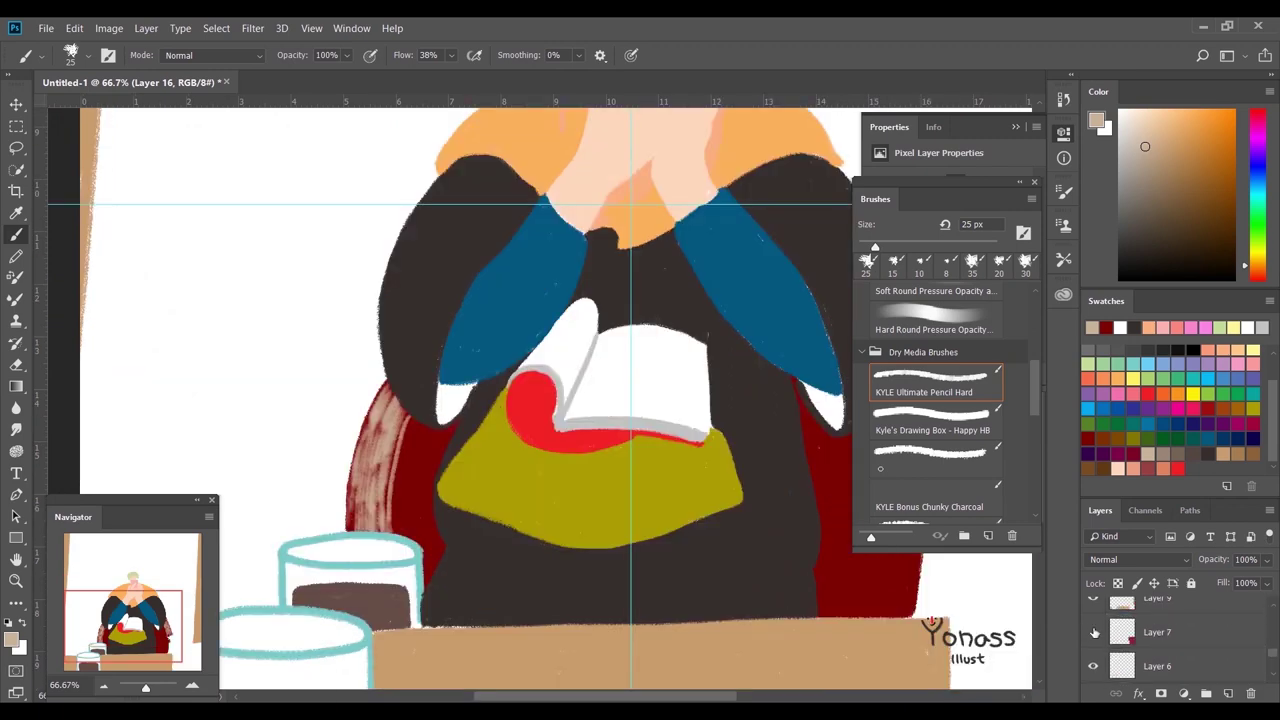
pyautogui.moveTo(706, 537); pyautogui.dragTo(703, 624)
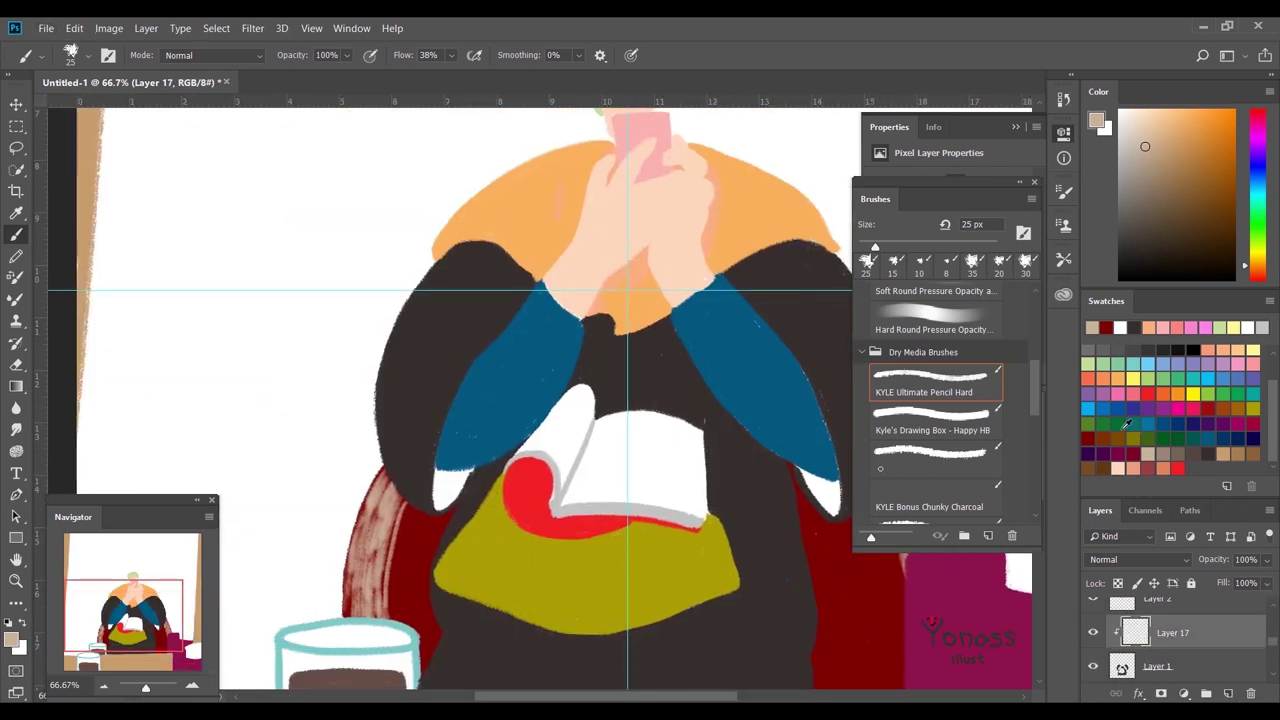
# - Draw a pale yellow arc and dashed seam on the left sleeve with a 20 px brush
pyautogui.click(1134, 363)
pyautogui.moveTo(500, 350); pyautogui.dragTo(505, 338)
pyautogui.moveTo(387, 397); pyautogui.dragTo(478, 348)
pyautogui.hotkey('ctrl', 'z')
pyautogui.press('[')
pyautogui.moveTo(388, 384); pyautogui.dragTo(476, 342)
pyautogui.moveTo(476, 342); pyautogui.dragTo(448, 287)
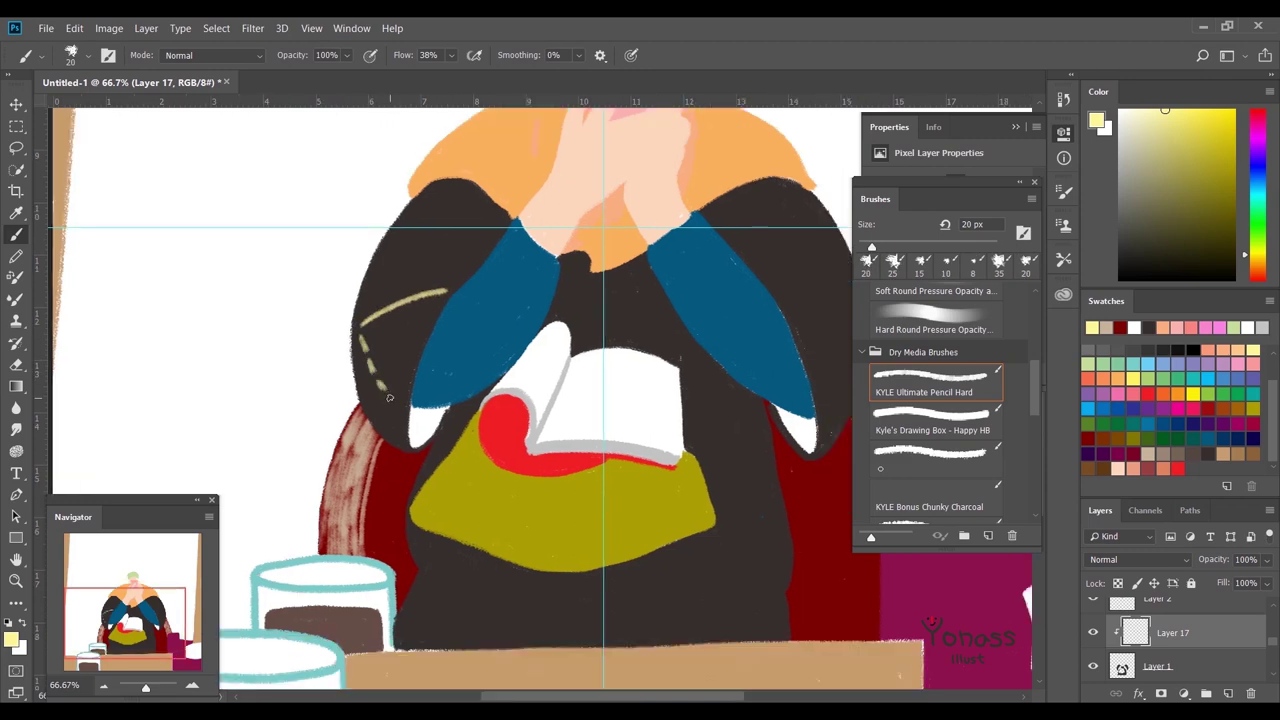
pyautogui.click(392, 400)
# - Draw a pale yellow arc and dashes on the right sleeve
pyautogui.scroll(1, 474, 263)
pyautogui.hscroll(3, 444, 277)
pyautogui.moveTo(638, 333); pyautogui.dragTo(715, 345)
pyautogui.scroll(-1, 700, 360)
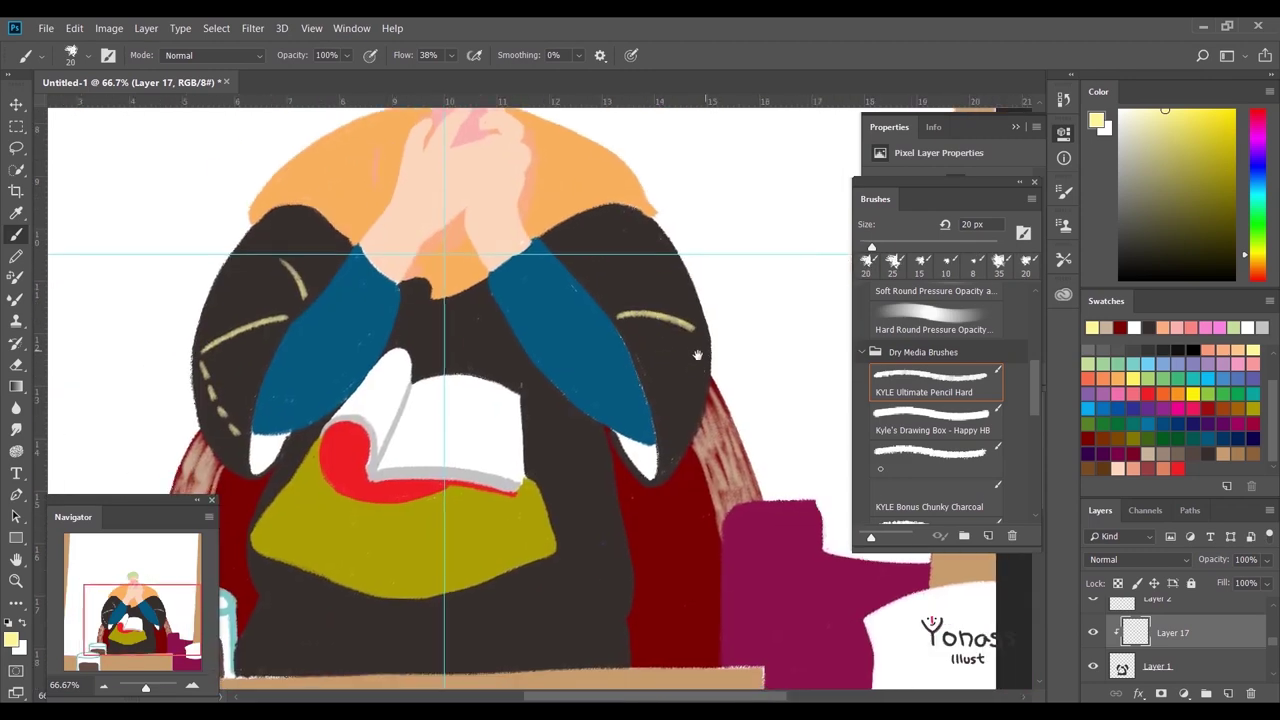
pyautogui.click(693, 356)
pyautogui.click(686, 380)
pyautogui.press('z')
pyautogui.press('b')
pyautogui.click(675, 401)
# - Extend the dashed pale seam along the right sleeve
pyautogui.scroll(1, 480, 390)
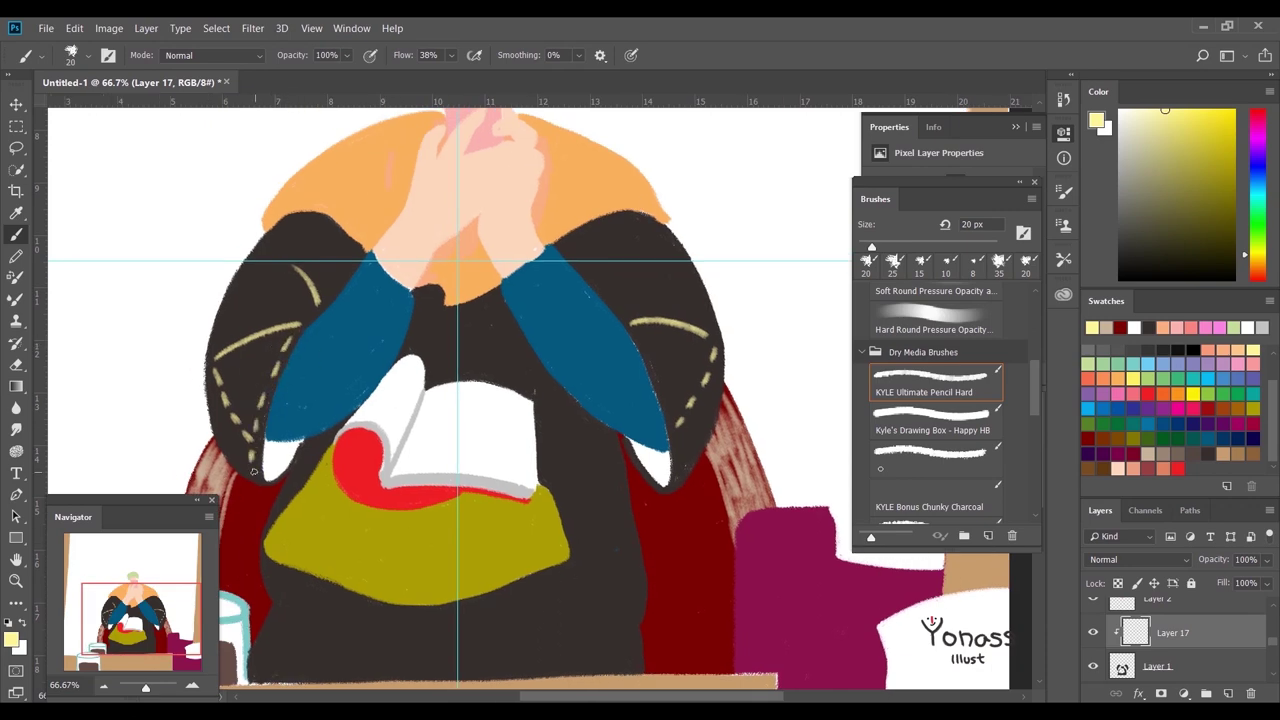
pyautogui.scroll(-1, 638, 327)
pyautogui.hscroll(1, 638, 327)
pyautogui.click(638, 354)
pyautogui.click(643, 383)
pyautogui.scroll(1, 645, 265)
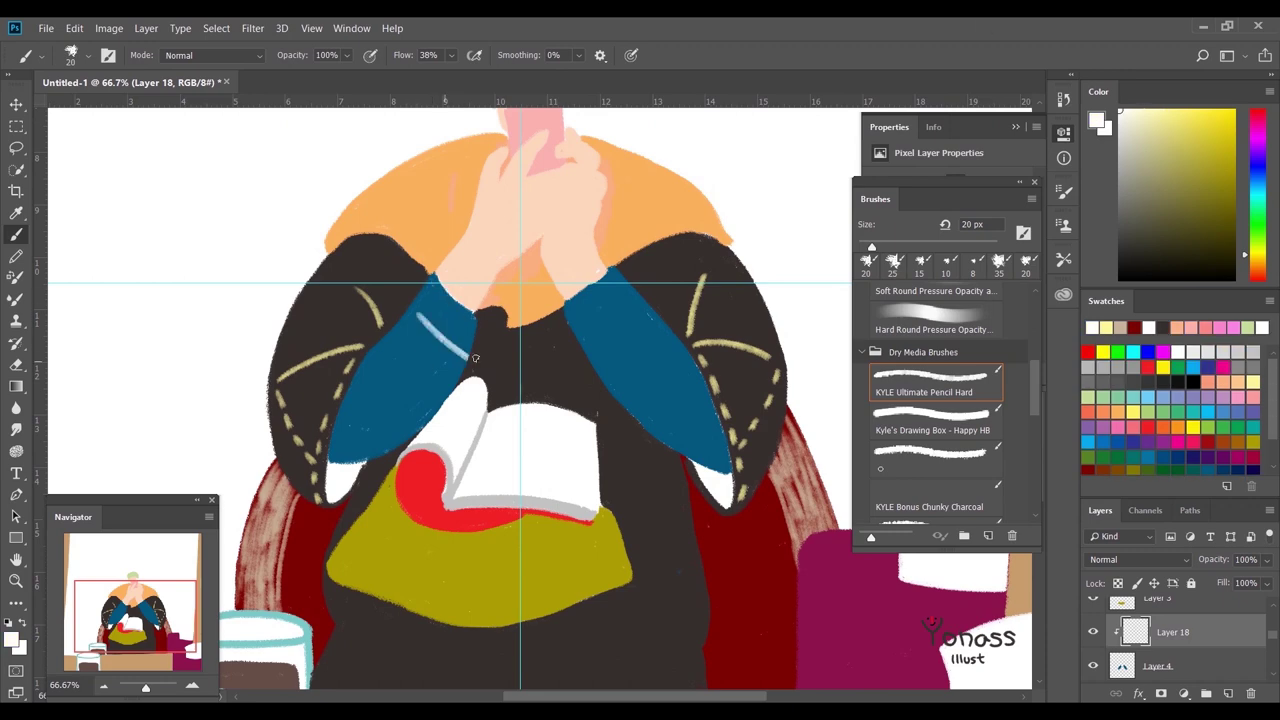
pyautogui.hotkey('ctrl', 'z')
pyautogui.scroll(1, 475, 358)
# - Brush pale 15 px trial stripes across both blue sleeves
pyautogui.press('[')
pyautogui.moveTo(436, 305); pyautogui.dragTo(482, 348)
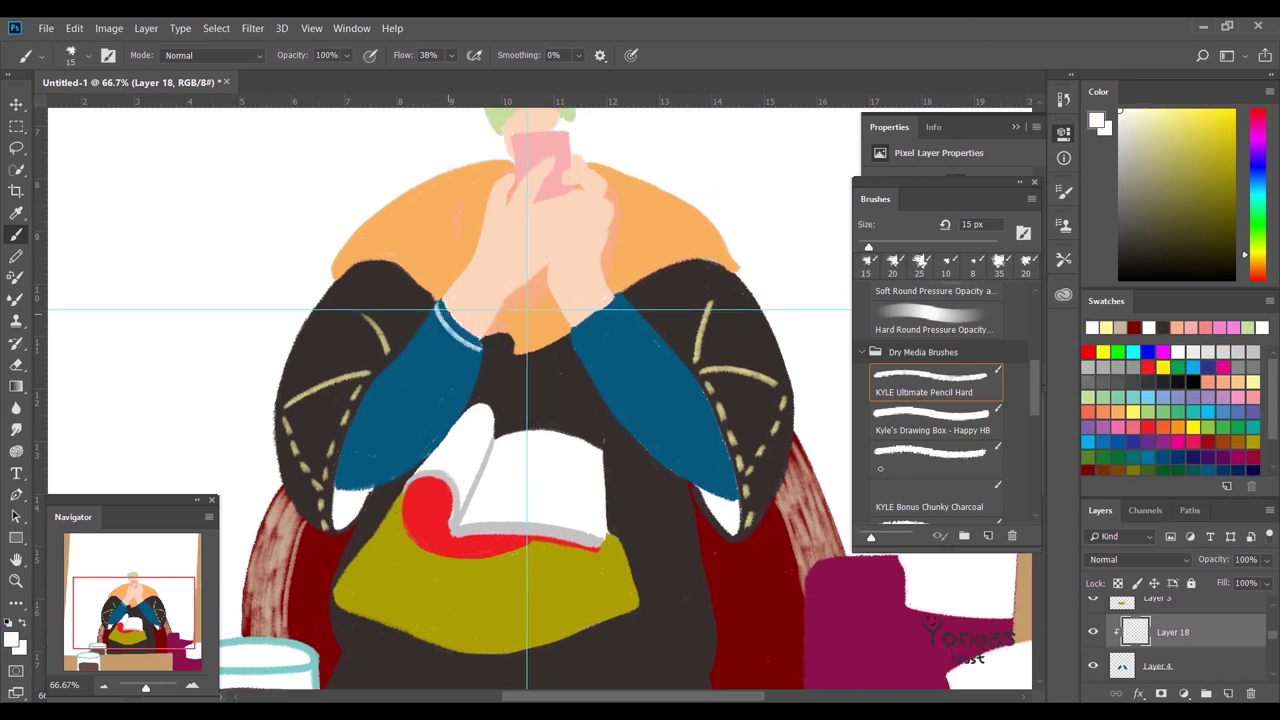
pyautogui.moveTo(402, 360); pyautogui.dragTo(446, 428)
pyautogui.moveTo(380, 382); pyautogui.dragTo(426, 452)
pyautogui.moveTo(362, 402); pyautogui.dragTo(400, 476)
pyautogui.moveTo(344, 444); pyautogui.dragTo(366, 490)
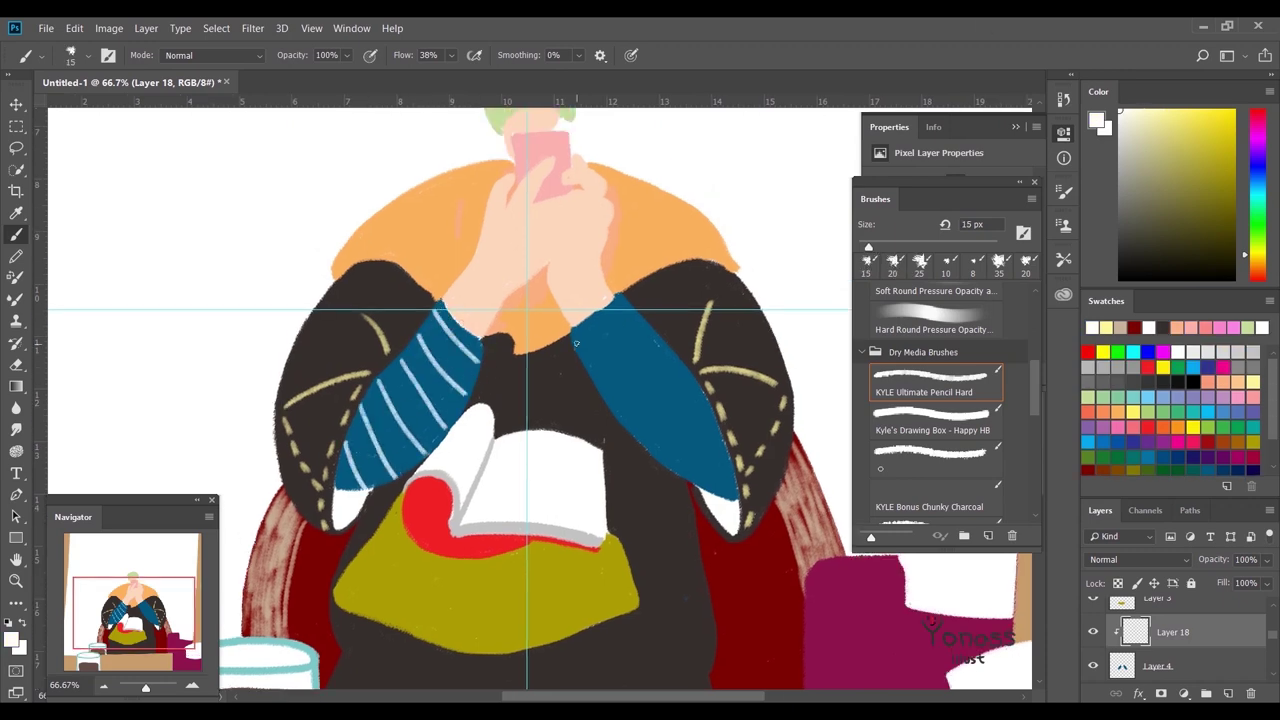
pyautogui.moveTo(578, 340); pyautogui.dragTo(640, 300)
pyautogui.moveTo(596, 380); pyautogui.dragTo(658, 334)
# - Compare the sleeve stripes with undo and redo, then remove them
pyautogui.hotkey('ctrl', 'alt', 'z')
pyautogui.hotkey('ctrl', 'alt', 'z')
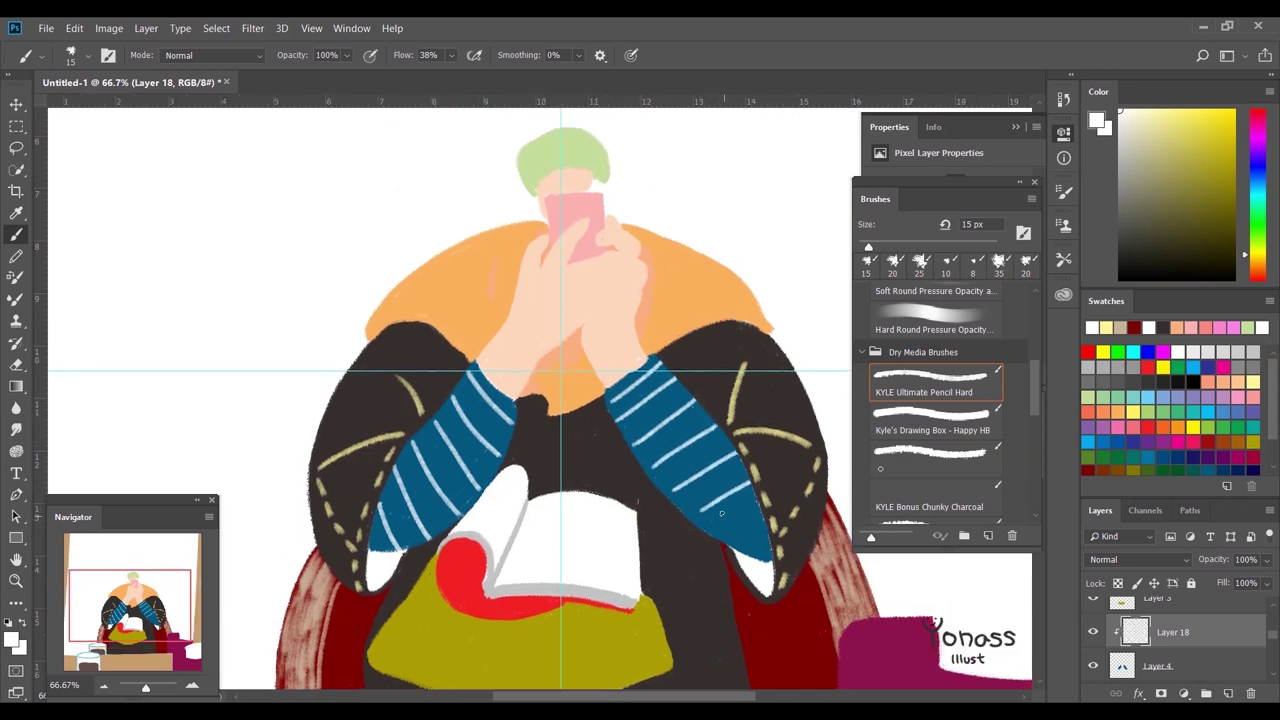
pyautogui.hotkey('ctrl', 'shift', 'z')
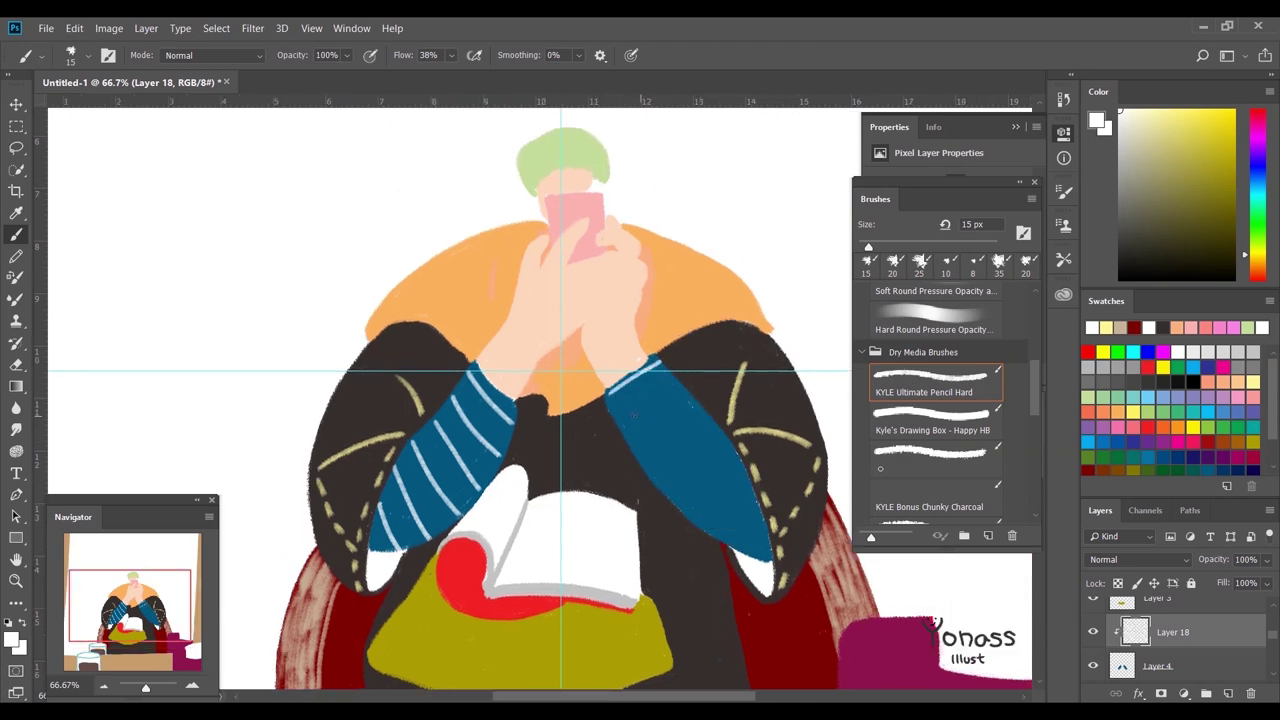
pyautogui.moveTo(627, 444); pyautogui.dragTo(700, 400)
pyautogui.moveTo(646, 470); pyautogui.dragTo(716, 422)
pyautogui.moveTo(660, 490); pyautogui.dragTo(745, 450)
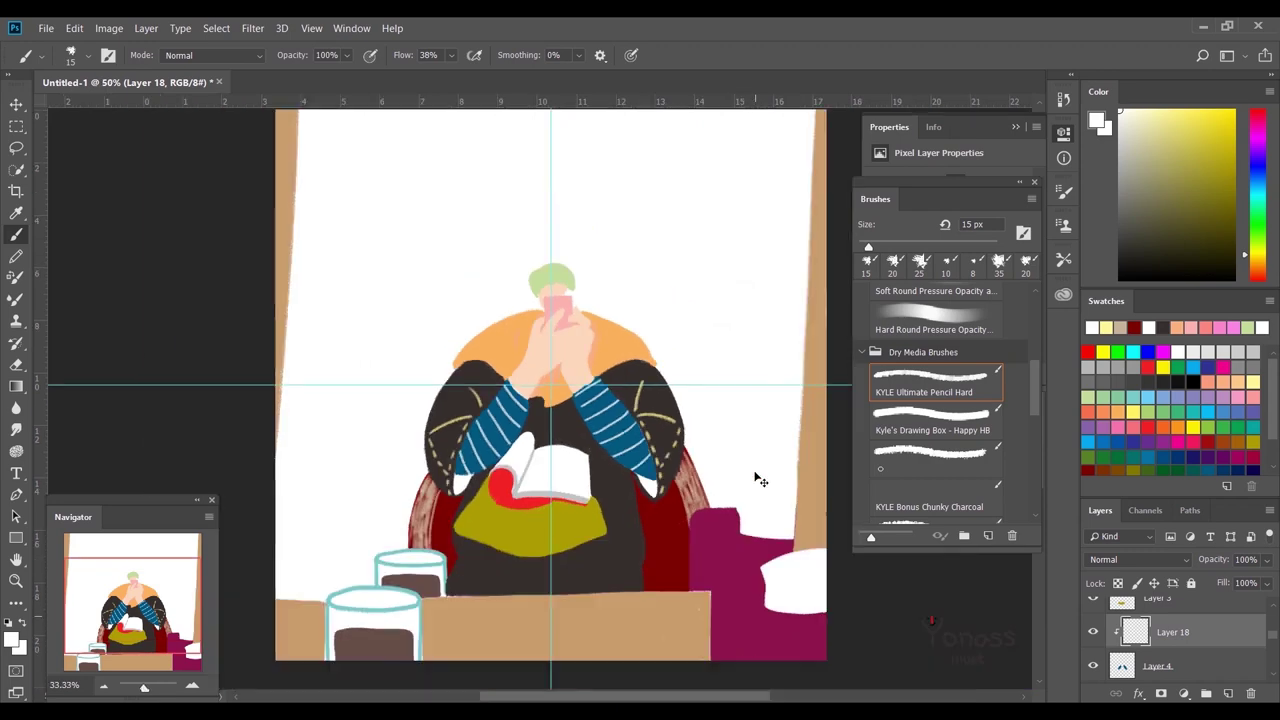
pyautogui.hotkey('ctrl', 'alt', 'z')
pyautogui.hotkey('ctrl', 'alt', 'z')
pyautogui.hotkey('ctrl', 'alt', 'z')
pyautogui.hotkey('ctrl', 'shift', 'z')
pyautogui.hotkey('ctrl', 'alt', 'z')
# - Pick dark blue and add a new layer for the lap details
pyautogui.click(1157, 456)
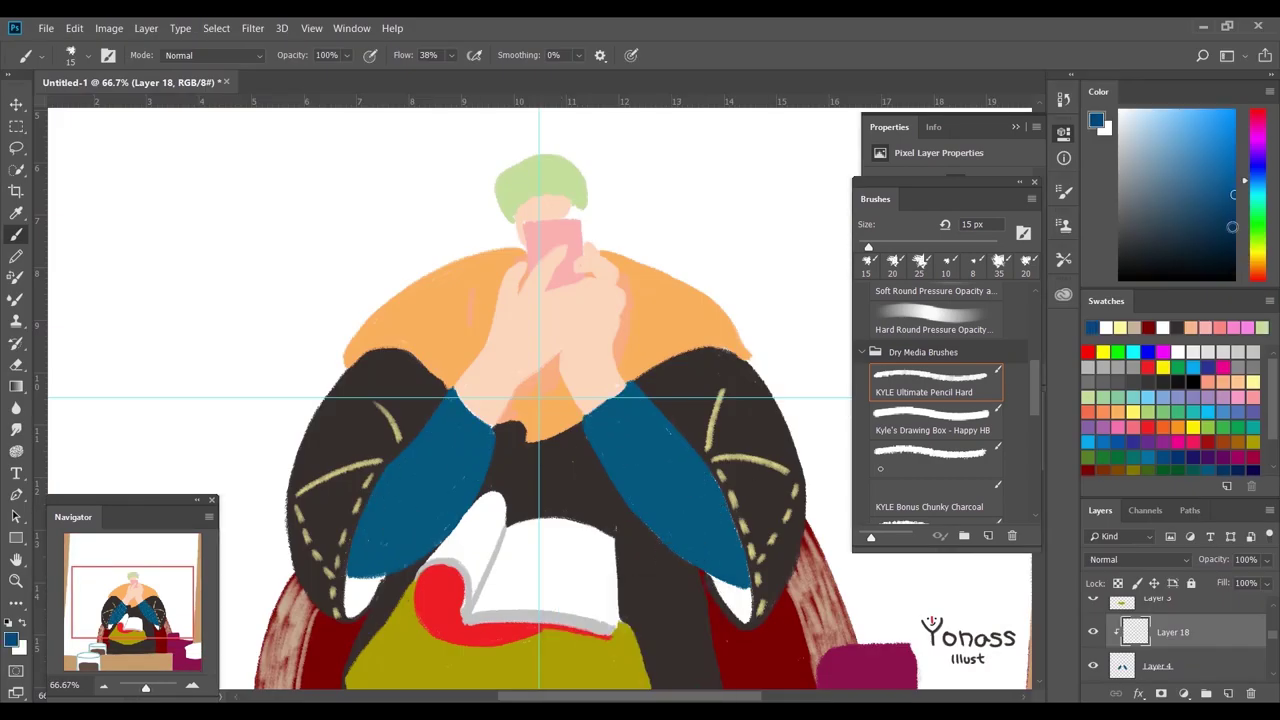
pyautogui.moveTo(627, 397)
pyautogui.mouseDown()
pyautogui.moveTo(619, 481)
pyautogui.moveTo(619, 431)
pyautogui.moveTo(714, 331)
pyautogui.mouseUp()
pyautogui.hotkey('ctrl', 'shift', 'alt', 'n')
# - Draw a straight teal line across the olive lap with a 15 px brush
pyautogui.press('[')
pyautogui.moveTo(464, 459); pyautogui.dragTo(536, 459)
pyautogui.keyDown('shift'); pyautogui.click(756, 459); pyautogui.keyUp('shift')
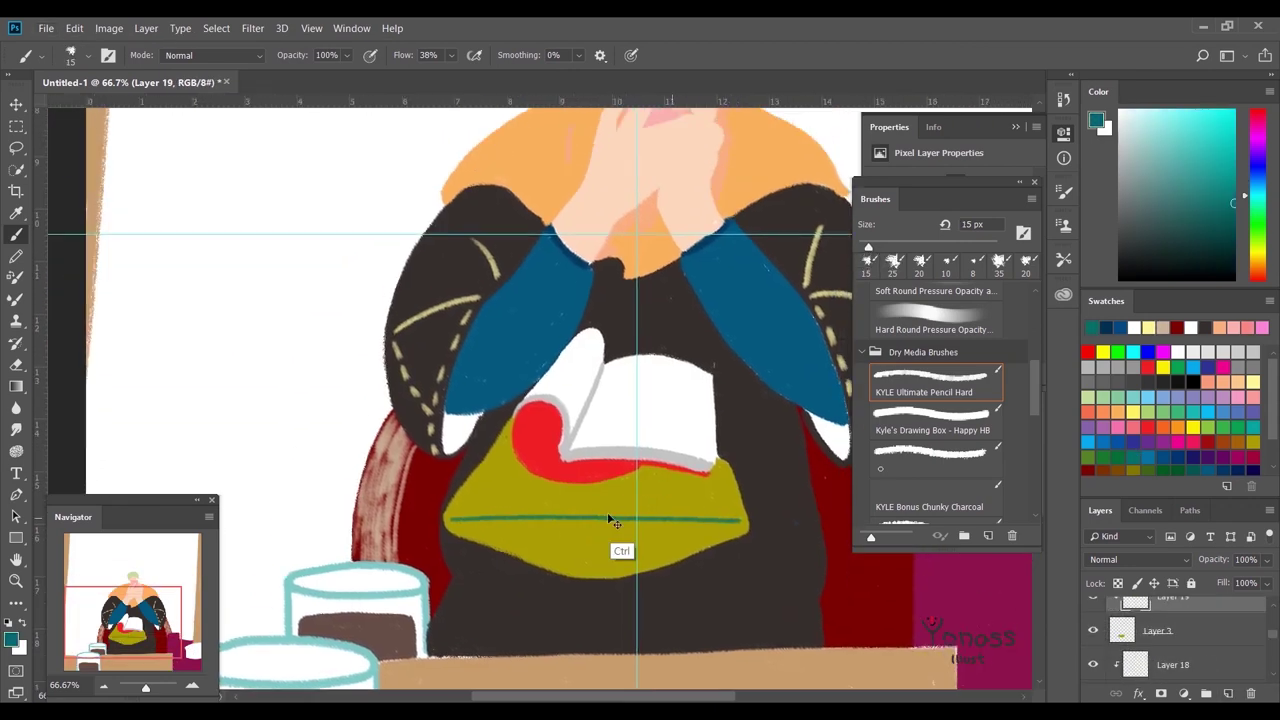
# - On a new layer, pick the lap's olive and hatch diagonal strokes across the lap
pyautogui.hotkey('ctrl', 'shift', 'alt', 'n')
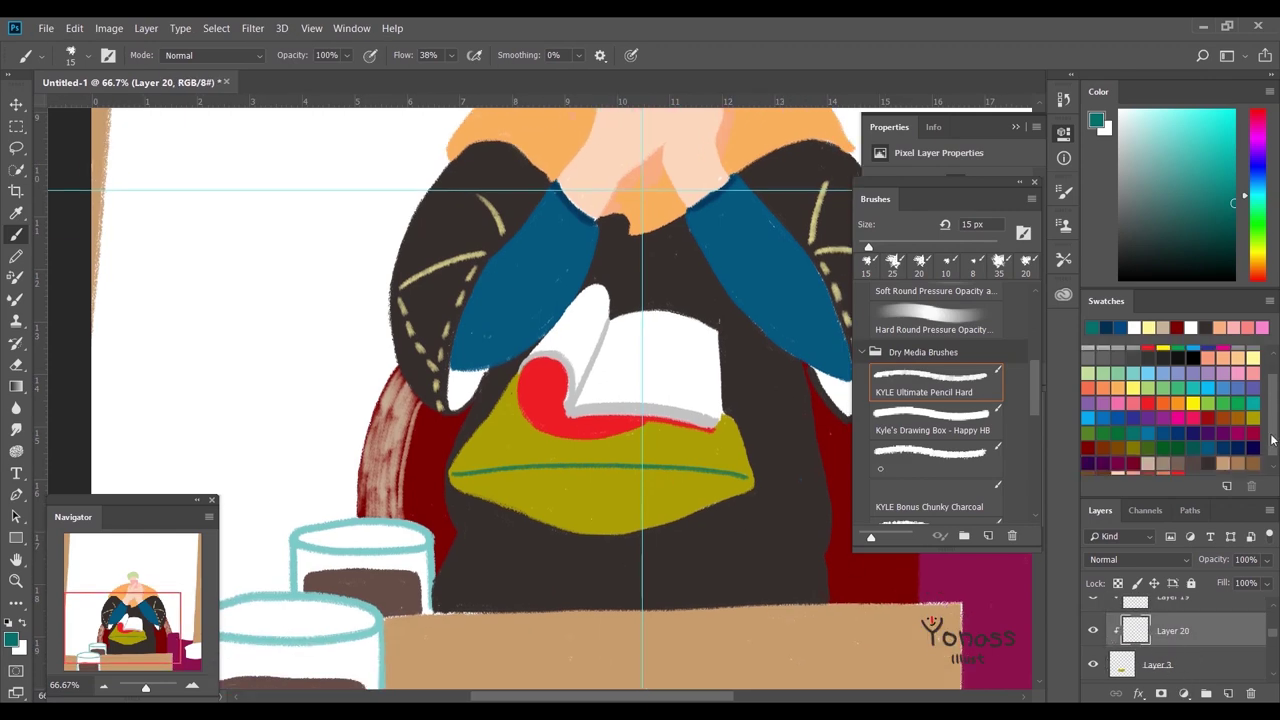
pyautogui.click(1088, 341)
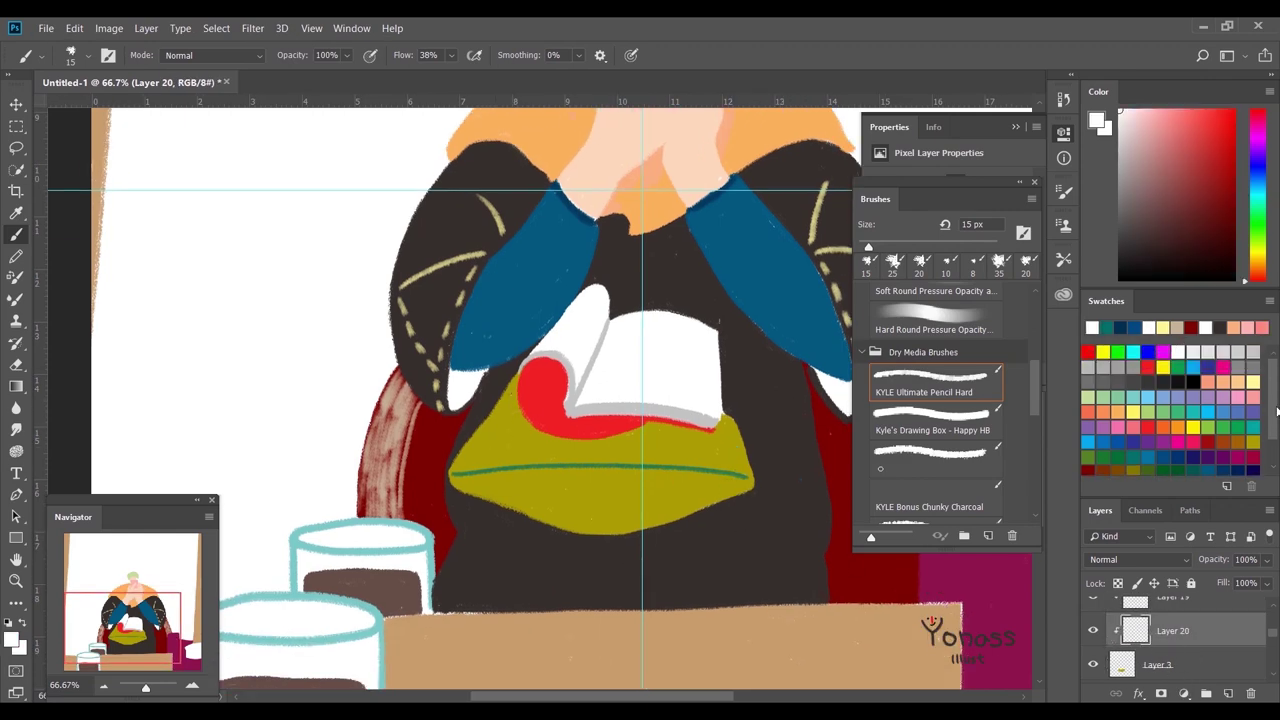
pyautogui.keyDown('alt'); pyautogui.click(476, 435); pyautogui.keyUp('alt')
pyautogui.moveTo(462, 458); pyautogui.dragTo(545, 432)
pyautogui.moveTo(533, 460); pyautogui.dragTo(580, 440)
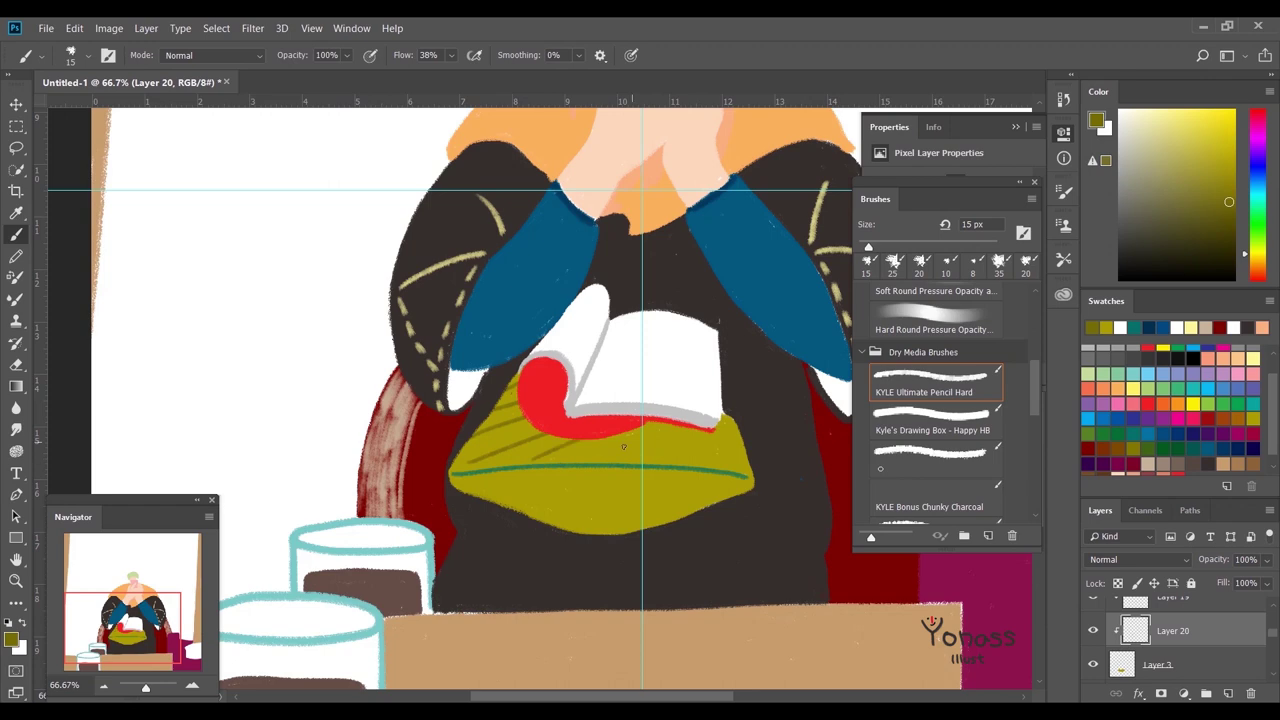
pyautogui.moveTo(655, 462); pyautogui.dragTo(705, 432)
pyautogui.moveTo(700, 462); pyautogui.dragTo(742, 436)
pyautogui.moveTo(540, 476); pyautogui.dragTo(575, 532)
pyautogui.moveTo(585, 476); pyautogui.dragTo(622, 532)
pyautogui.moveTo(630, 474); pyautogui.dragTo(665, 522)
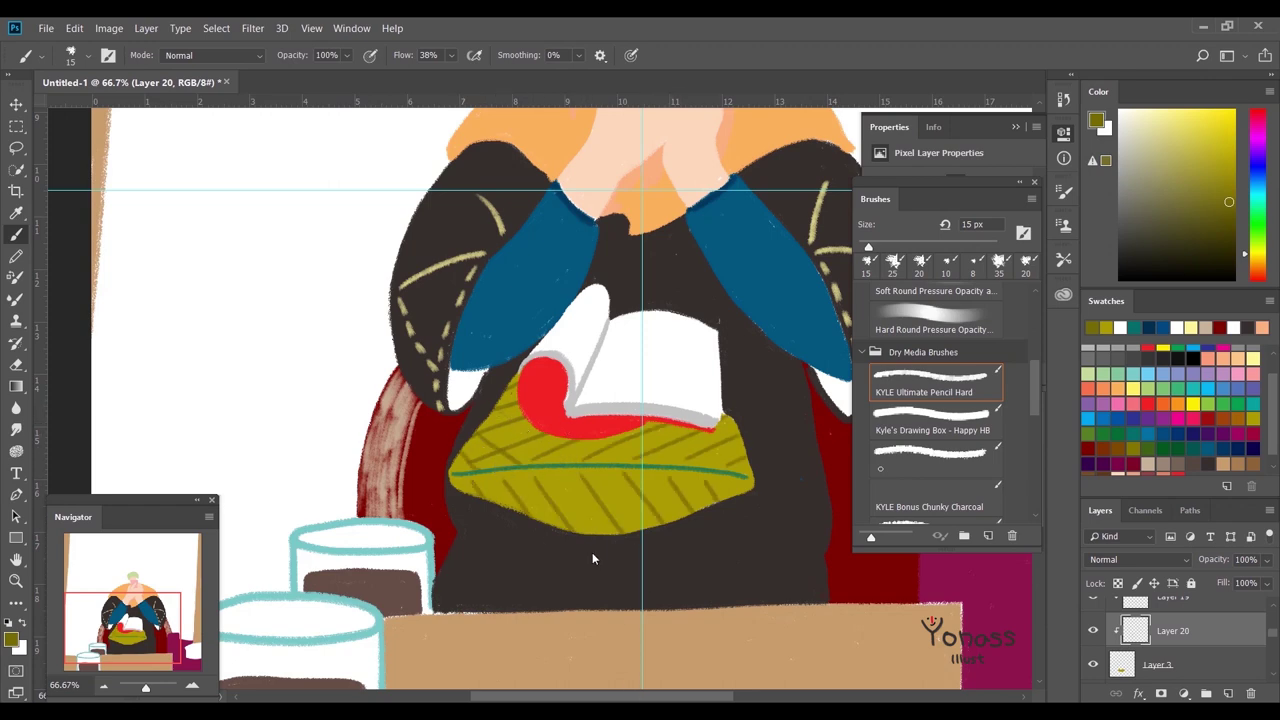
# - Add crossing strokes over the lap to complete the dark olive crosshatching
pyautogui.moveTo(598, 547); pyautogui.dragTo(603, 575)
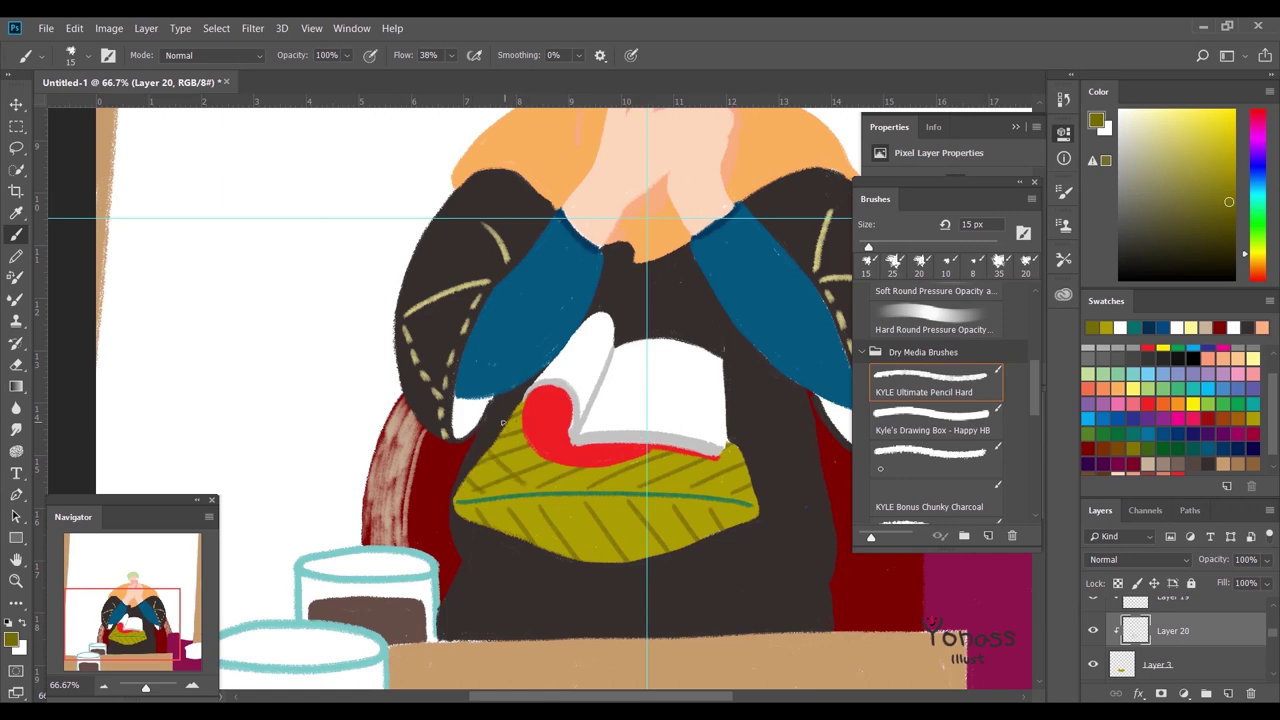
pyautogui.moveTo(498, 458)
pyautogui.mouseDown()
pyautogui.moveTo(532, 420)
pyautogui.moveTo(550, 424)
pyautogui.mouseUp()
pyautogui.moveTo(532, 460); pyautogui.dragTo(565, 409)
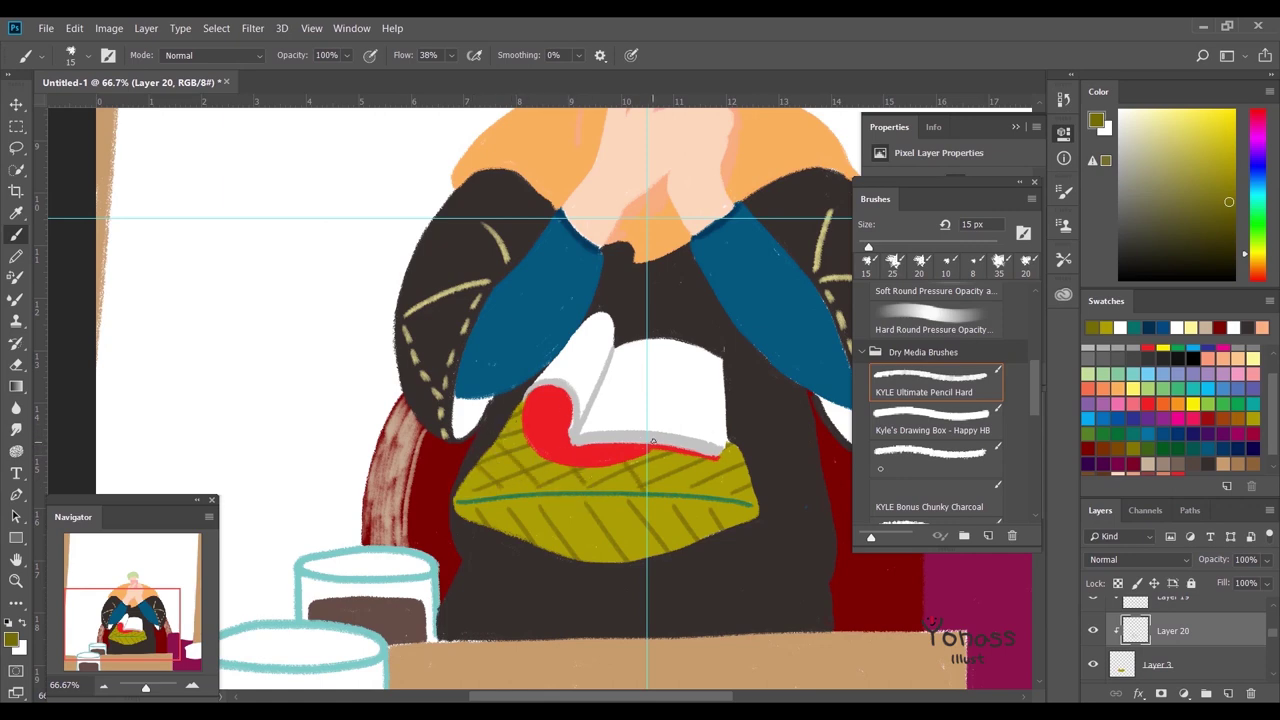
pyautogui.moveTo(614, 455); pyautogui.dragTo(602, 413)
pyautogui.moveTo(730, 447); pyautogui.dragTo(730, 367)
pyautogui.moveTo(494, 390)
pyautogui.mouseDown()
pyautogui.moveTo(530, 418)
pyautogui.moveTo(610, 438)
pyautogui.mouseUp()
pyautogui.moveTo(594, 388); pyautogui.dragTo(688, 440)
pyautogui.scroll(5, 760, 617)
pyautogui.scroll(2, 760, 617)
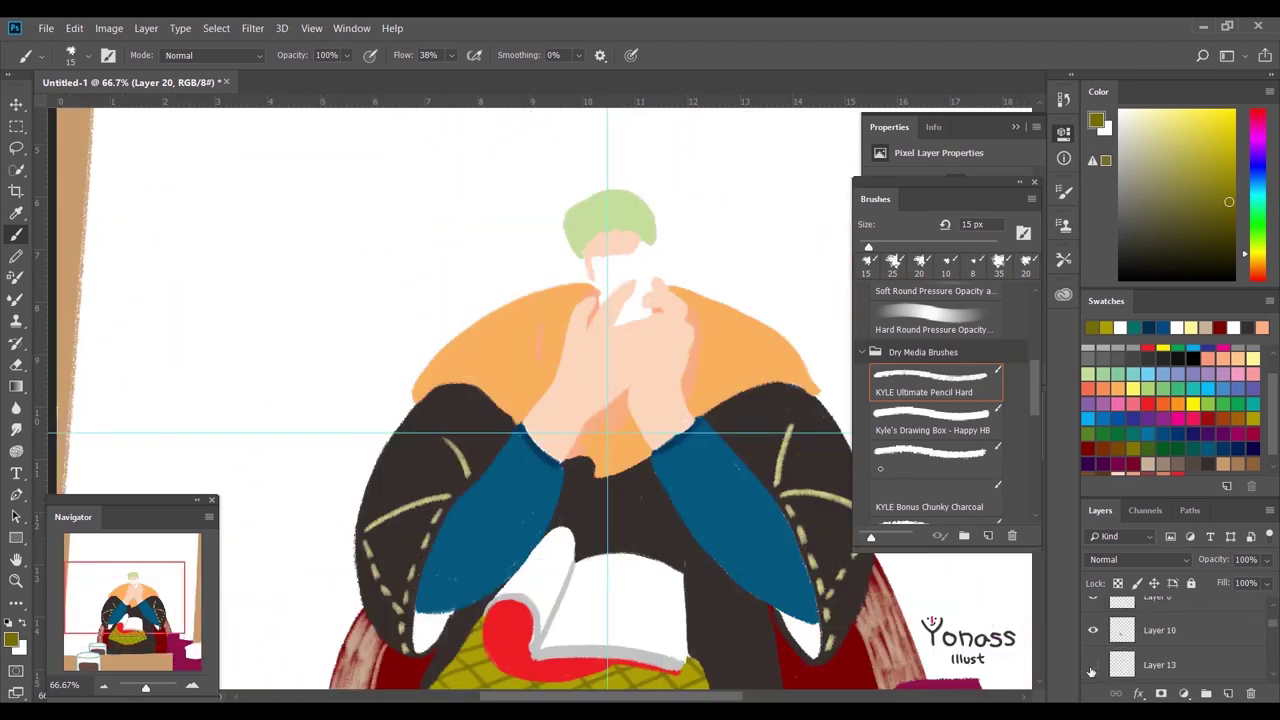
# - On a new layer, draw coral finger lines on the hand around the phone, redoing strokes as needed
pyautogui.click(1228, 693)
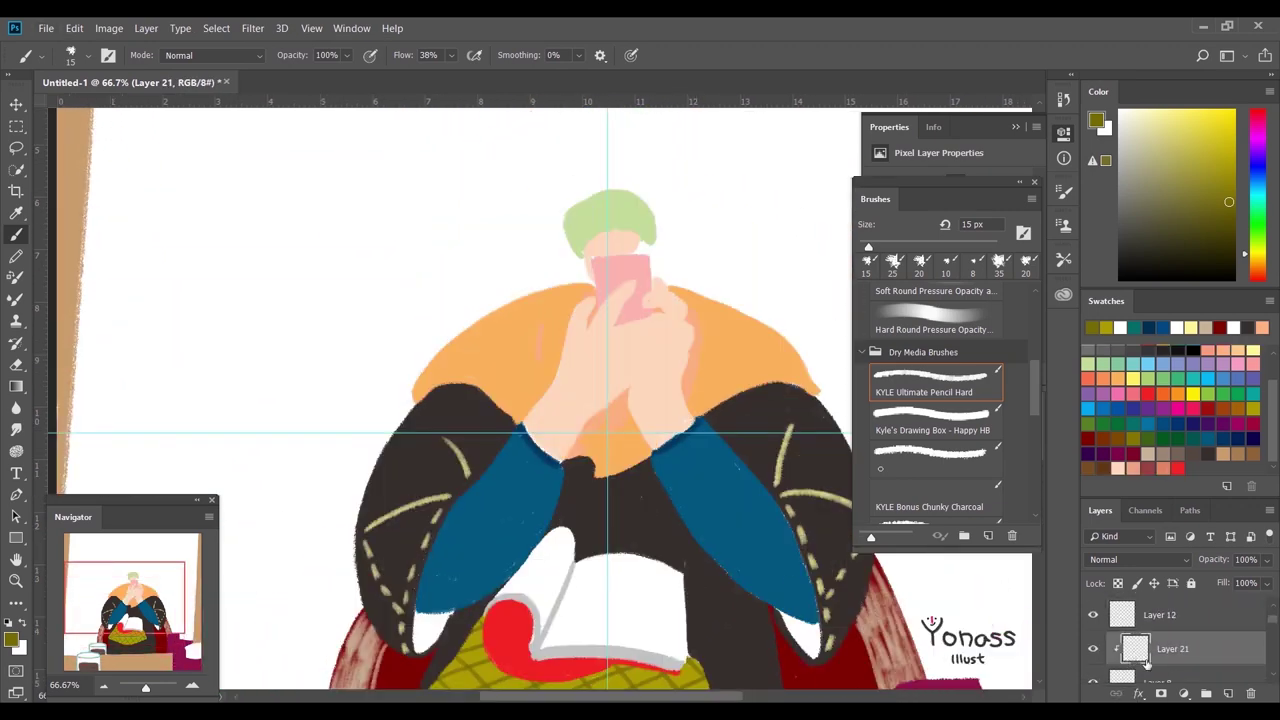
pyautogui.click(1261, 327)
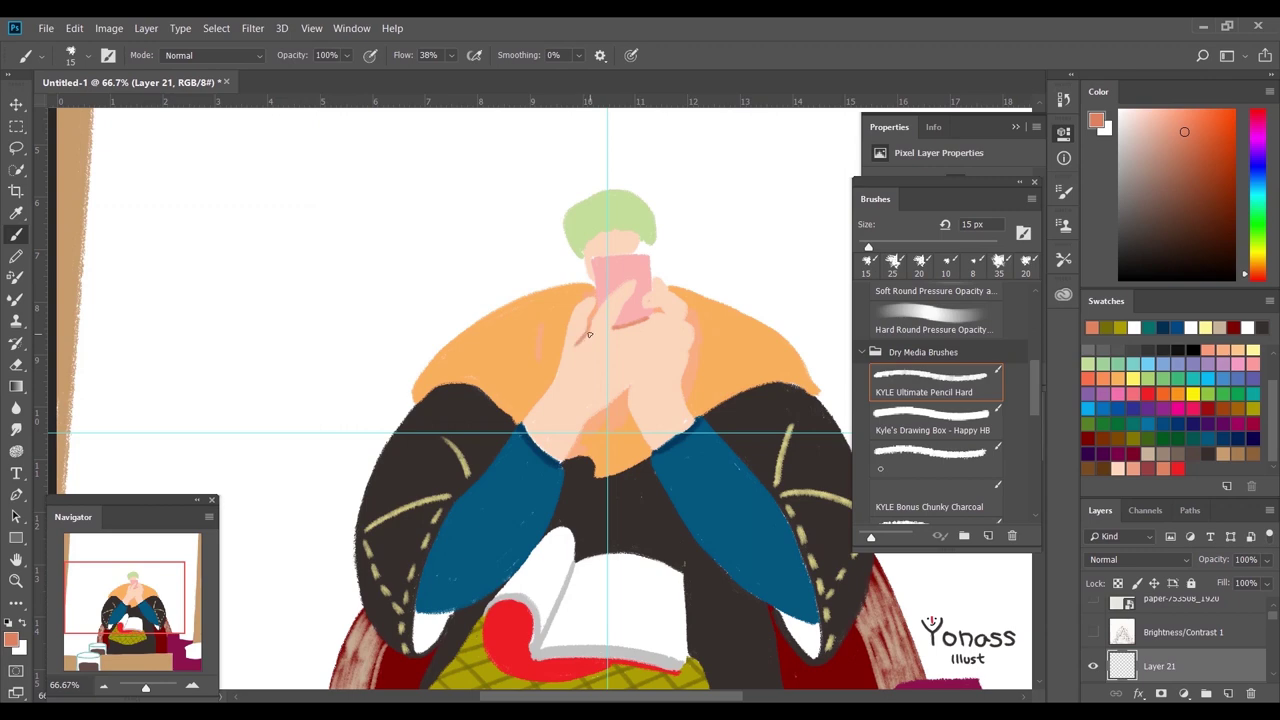
pyautogui.scroll(-1, 645, 306)
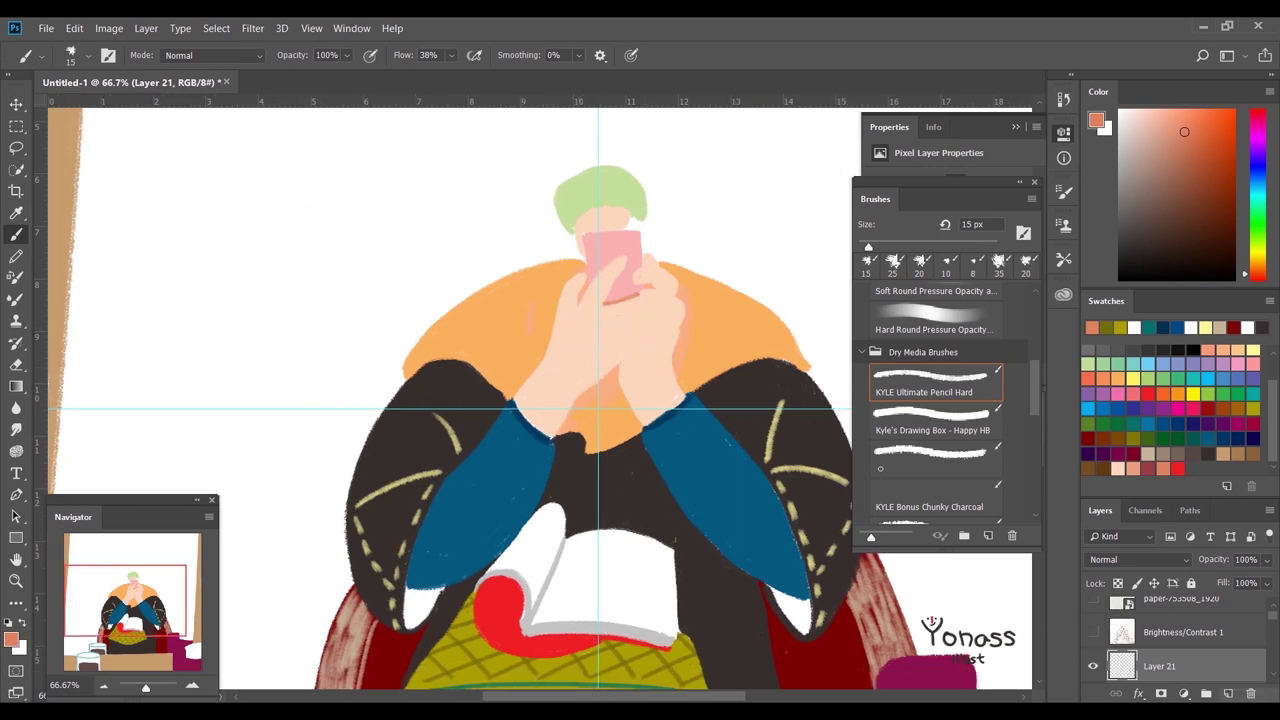
pyautogui.scroll(-1, 658, 289)
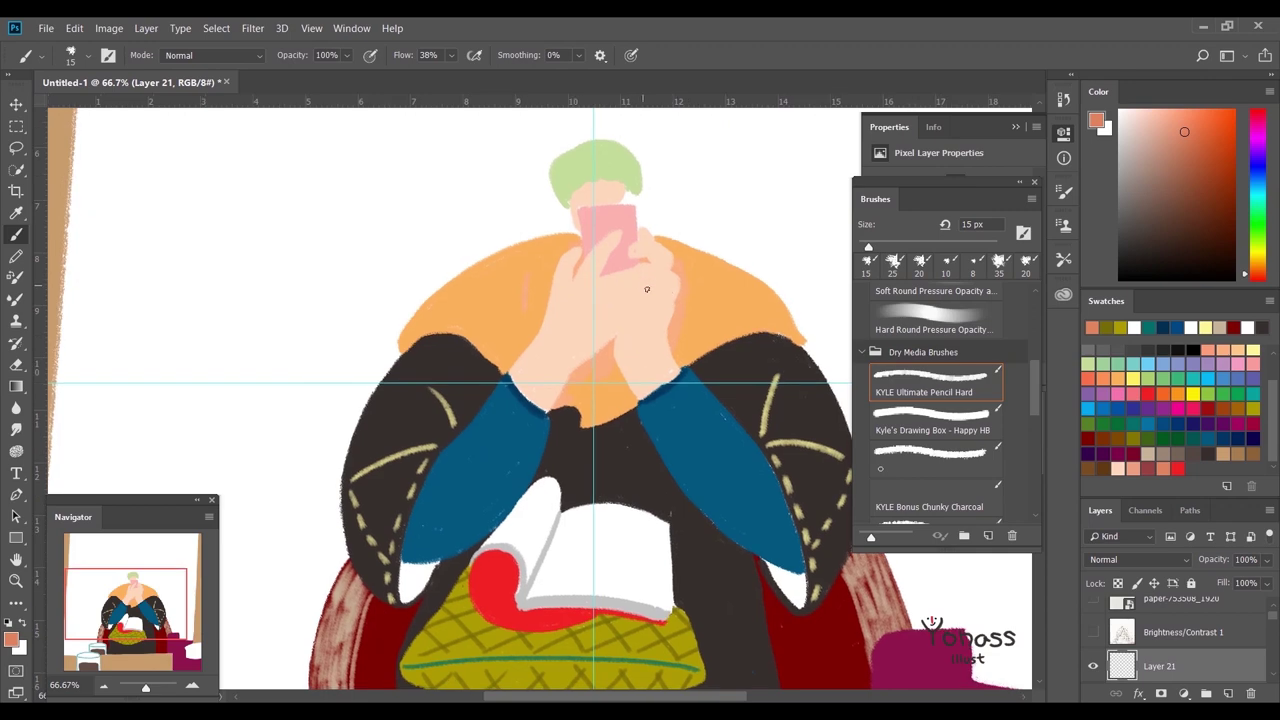
pyautogui.moveTo(669, 300); pyautogui.dragTo(638, 293)
pyautogui.hotkey('ctrl', 'z')
pyautogui.scroll(1, 649, 303)
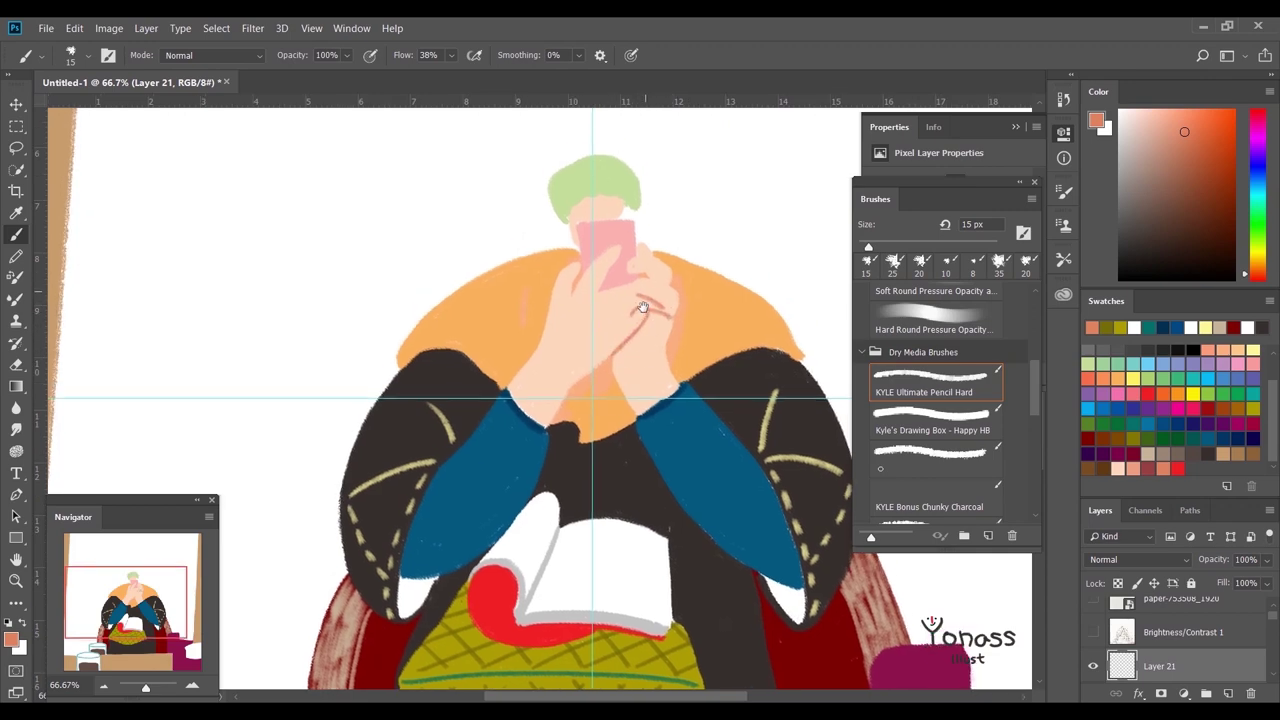
pyautogui.hotkey('ctrl', 'z')
pyautogui.hotkey('ctrl', 'z')
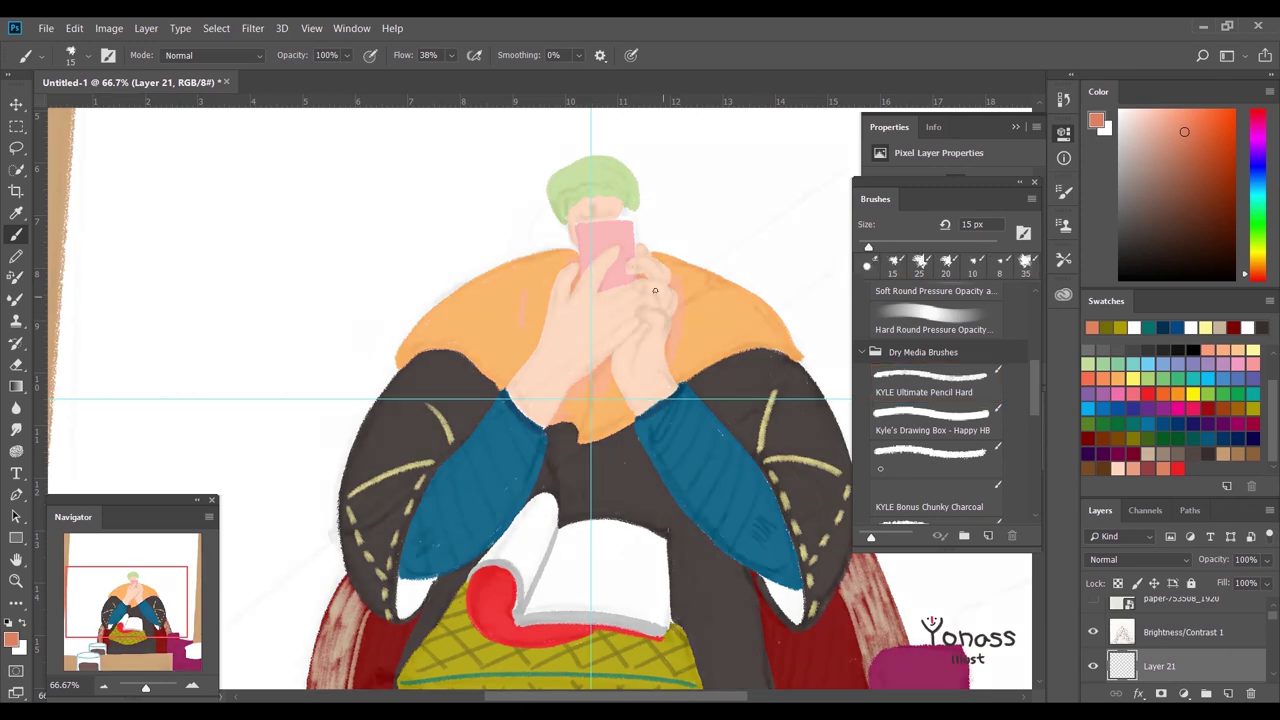
pyautogui.moveTo(628, 369); pyautogui.dragTo(654, 322)
pyautogui.hotkey('ctrl', 'z')
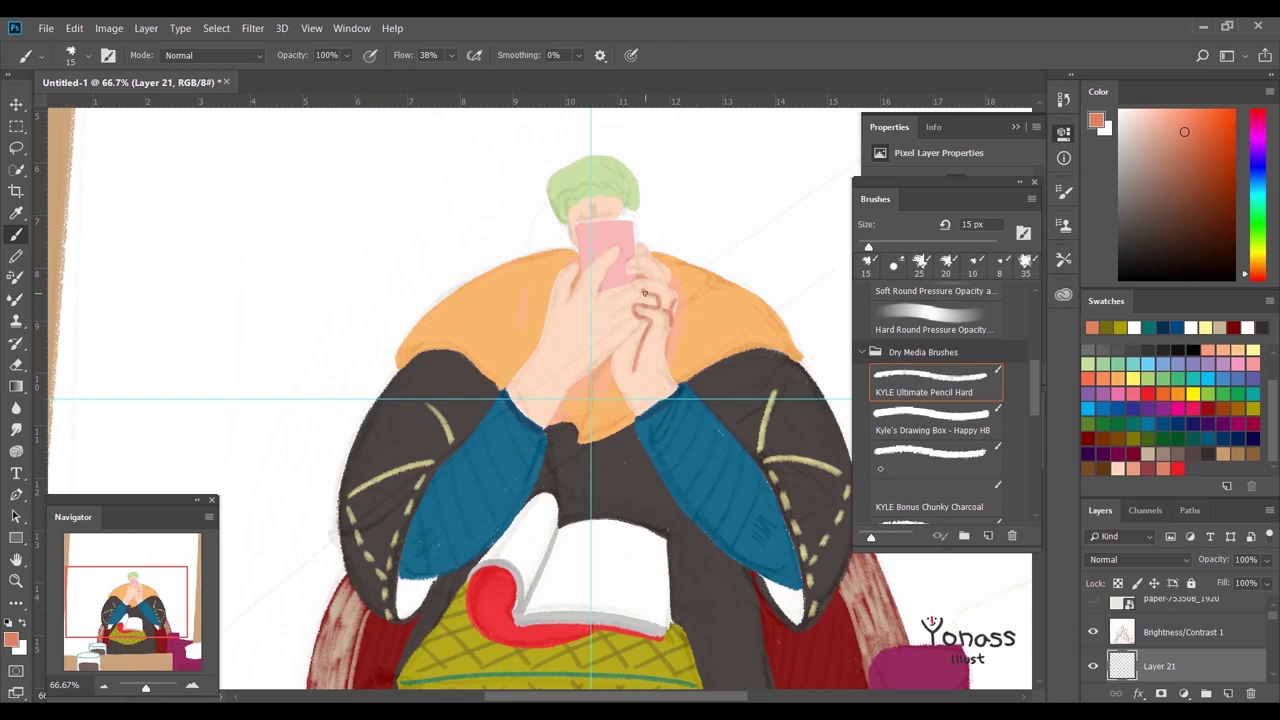
pyautogui.scroll(1, 688, 300)
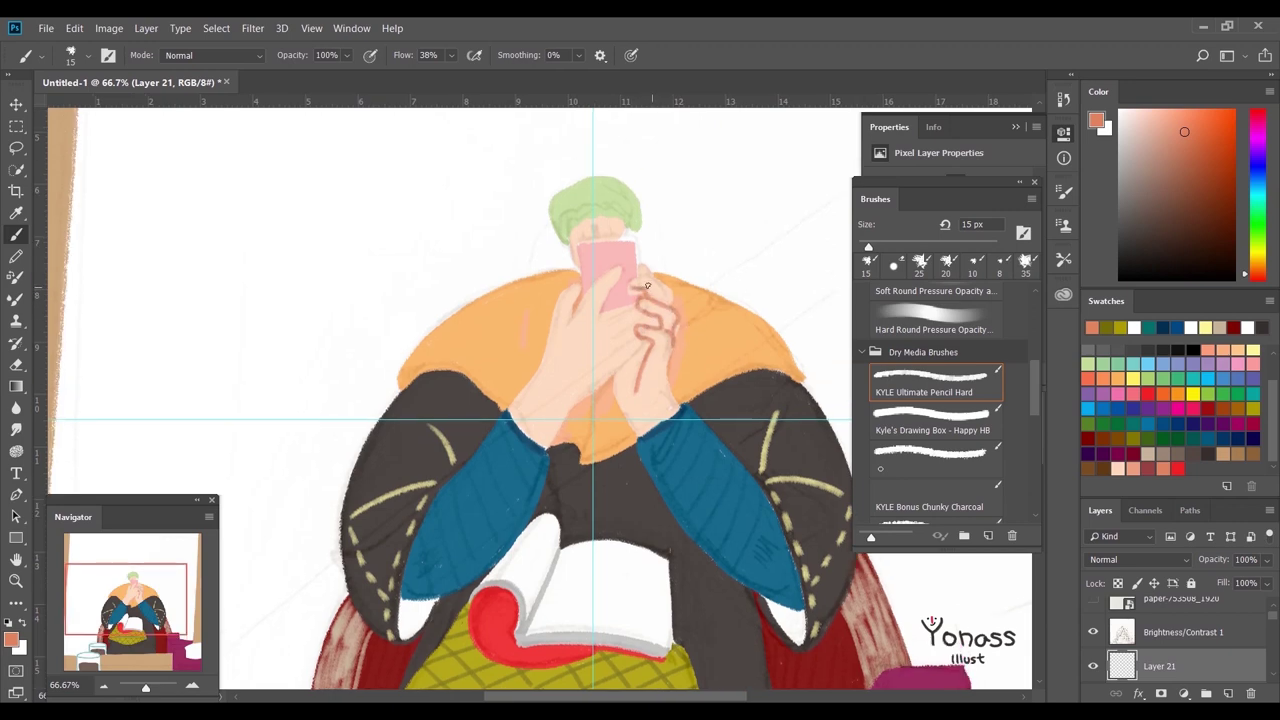
pyautogui.scroll(-2, 646, 266)
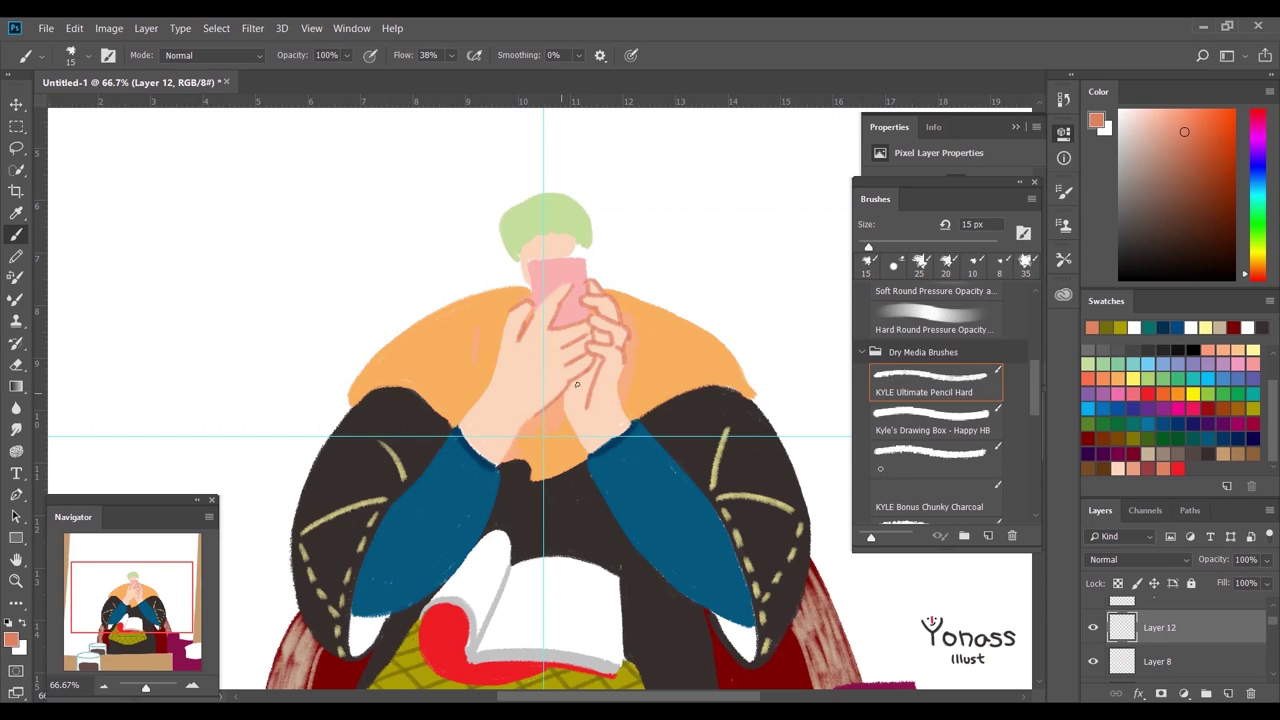
# - Draw a dark olive wavy line along the edge of the green hair
pyautogui.scroll(1, 509, 337)
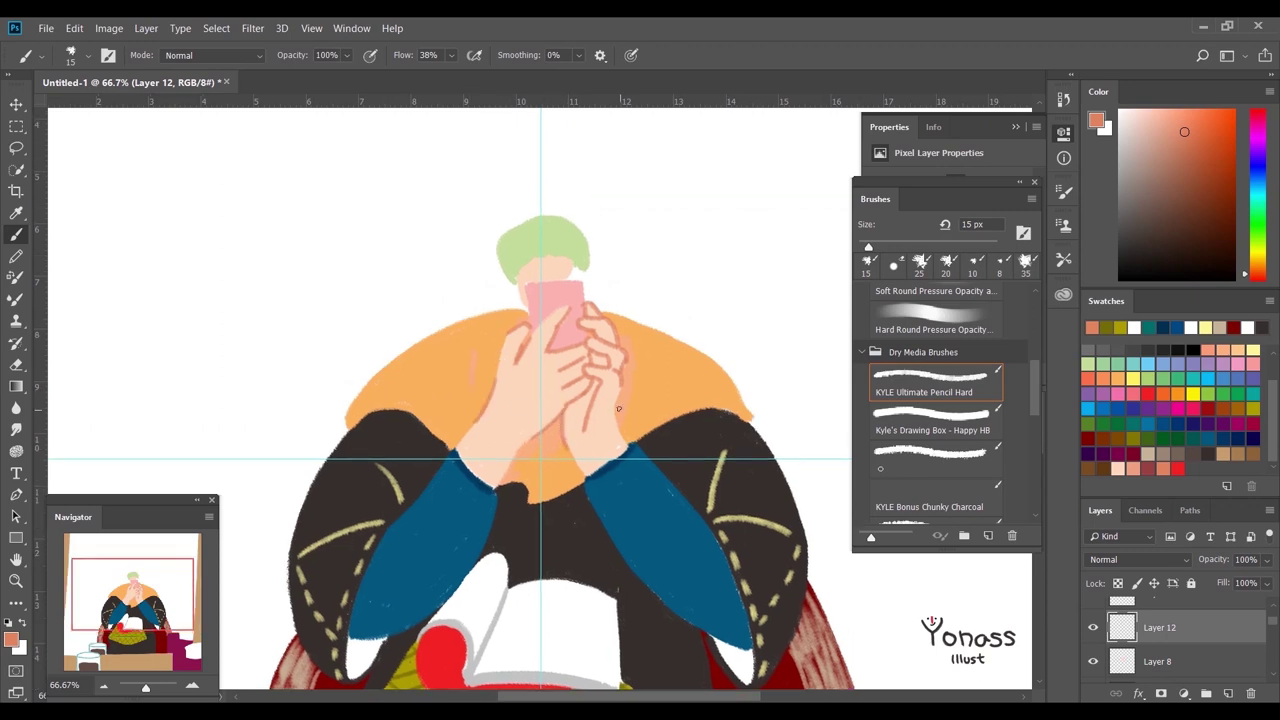
pyautogui.scroll(2, 492, 485)
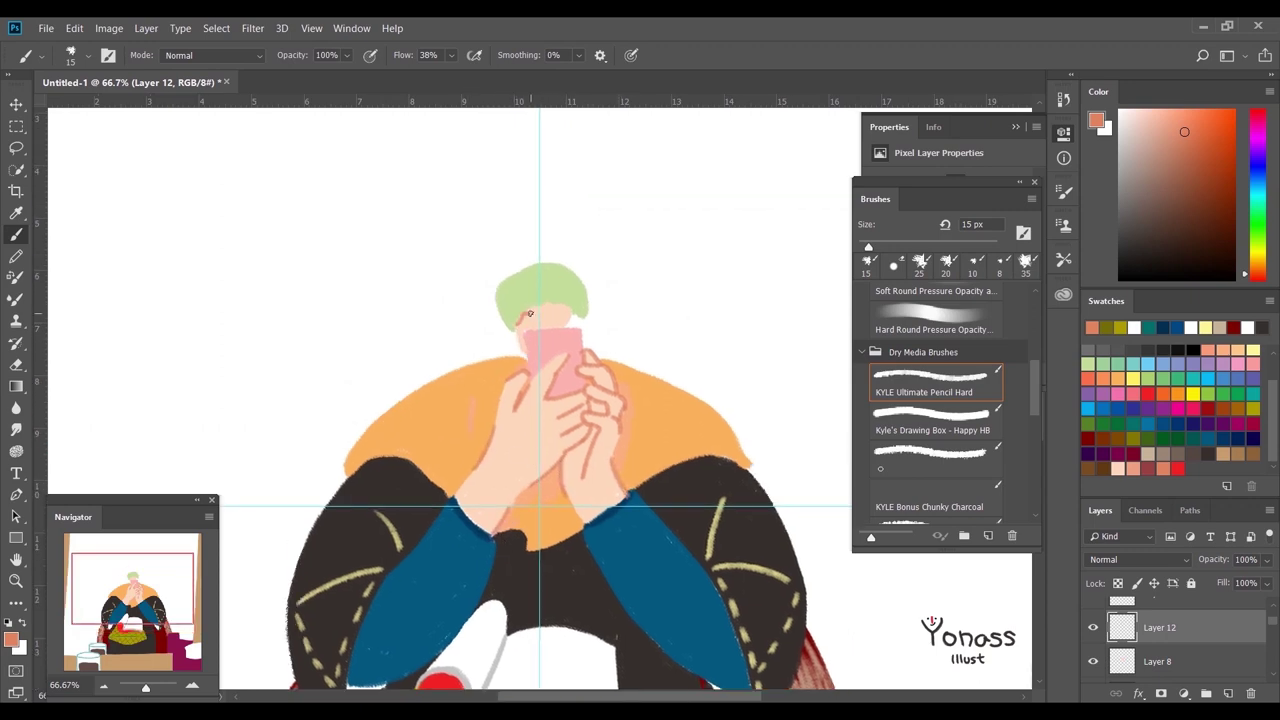
pyautogui.moveTo(516, 322)
pyautogui.mouseDown()
pyautogui.moveTo(530, 310)
pyautogui.moveTo(581, 321)
pyautogui.mouseUp()
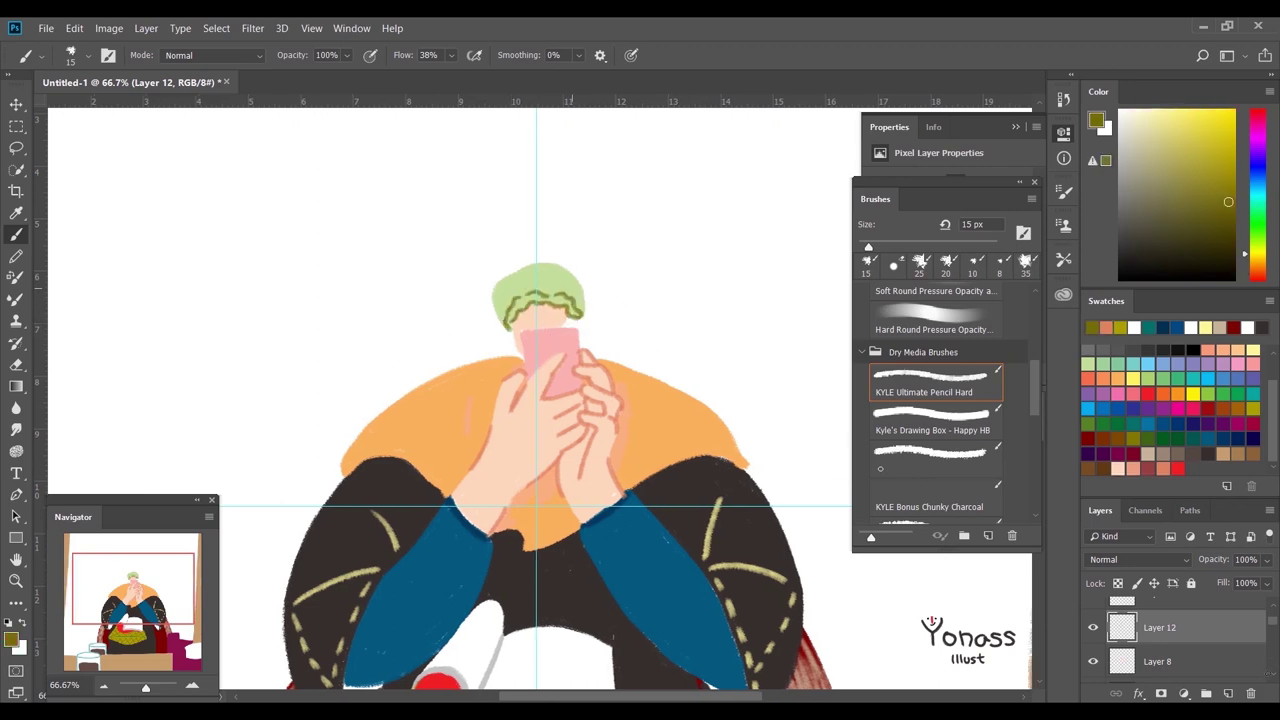
pyautogui.scroll(1, 1177, 650)
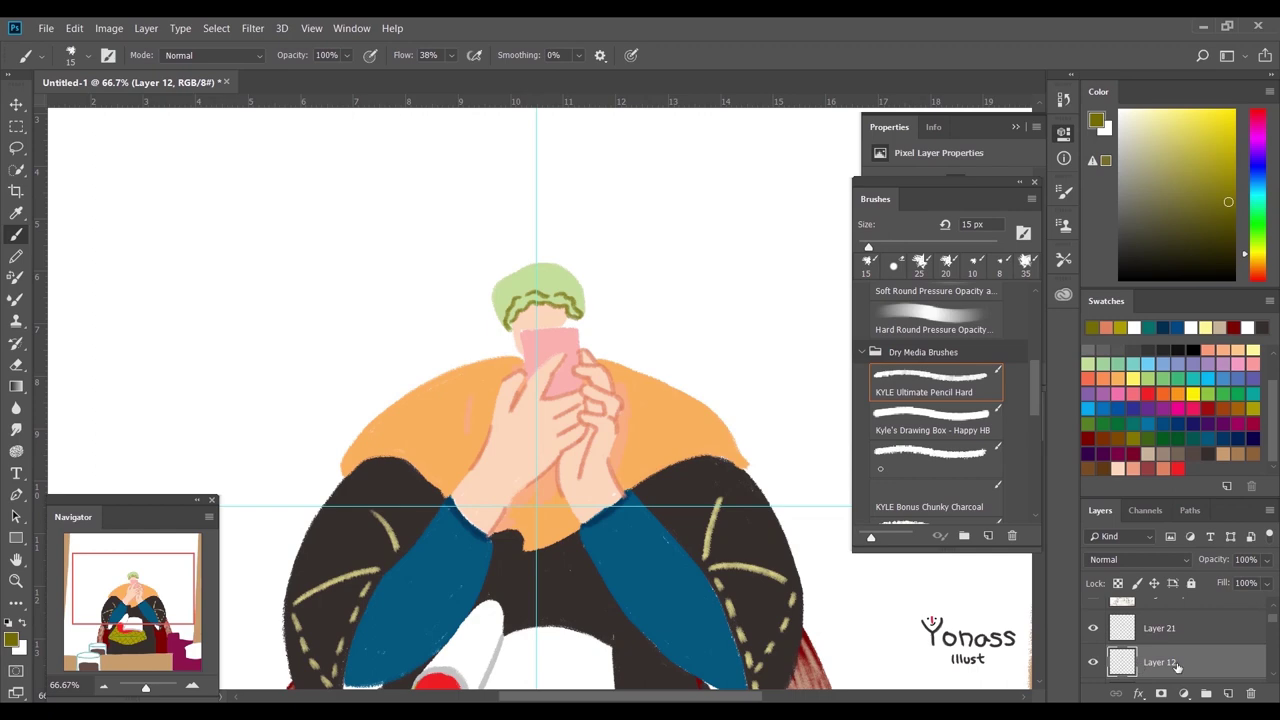
pyautogui.scroll(-2, 500, 322)
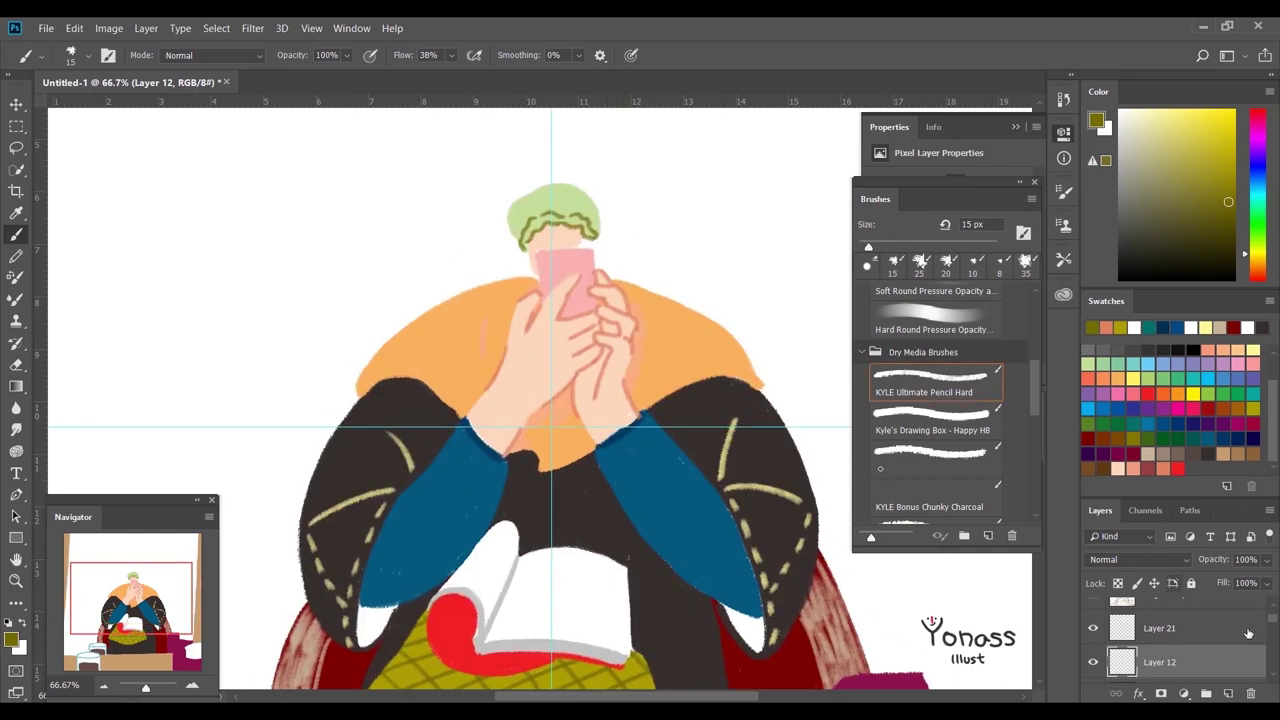
# - Add dark brown dashed stitching along the orange cape's edges and hem
pyautogui.press('super+Down')
pyautogui.hotkey('alt', 'Tab')
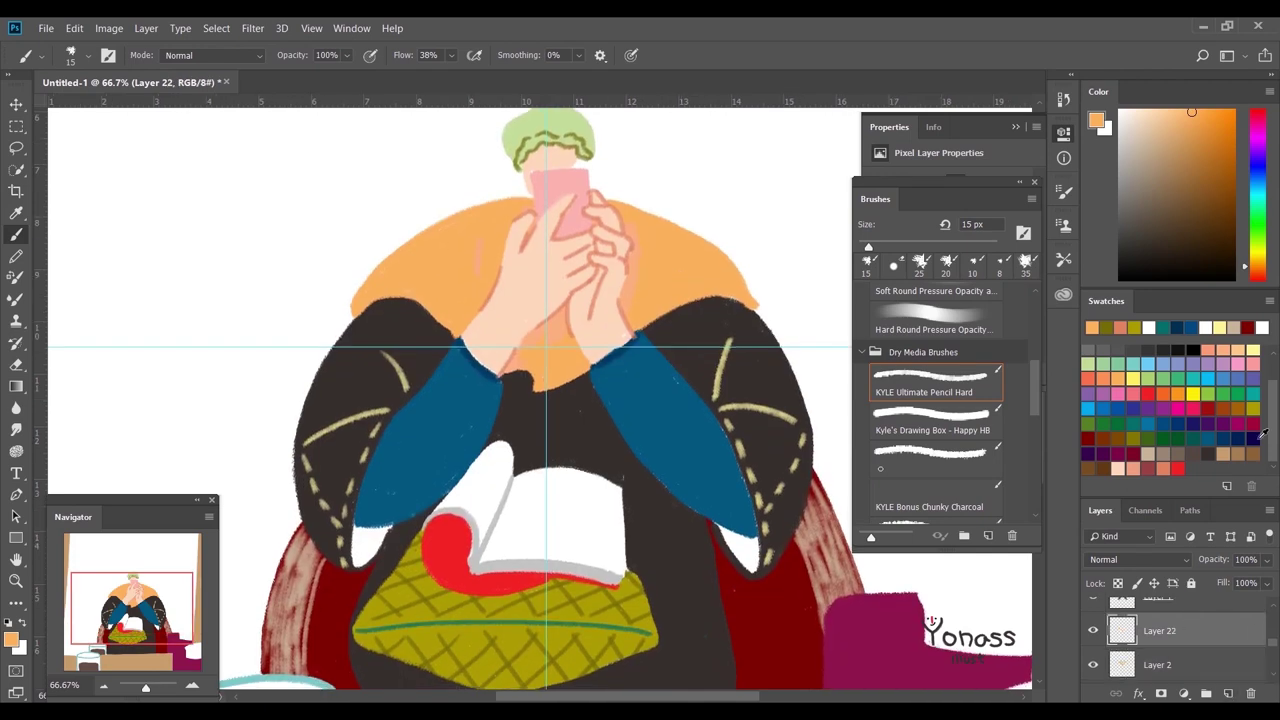
pyautogui.click(1257, 466)
pyautogui.moveTo(540, 340); pyautogui.dragTo(542, 384)
pyautogui.moveTo(358, 352); pyautogui.dragTo(424, 340)
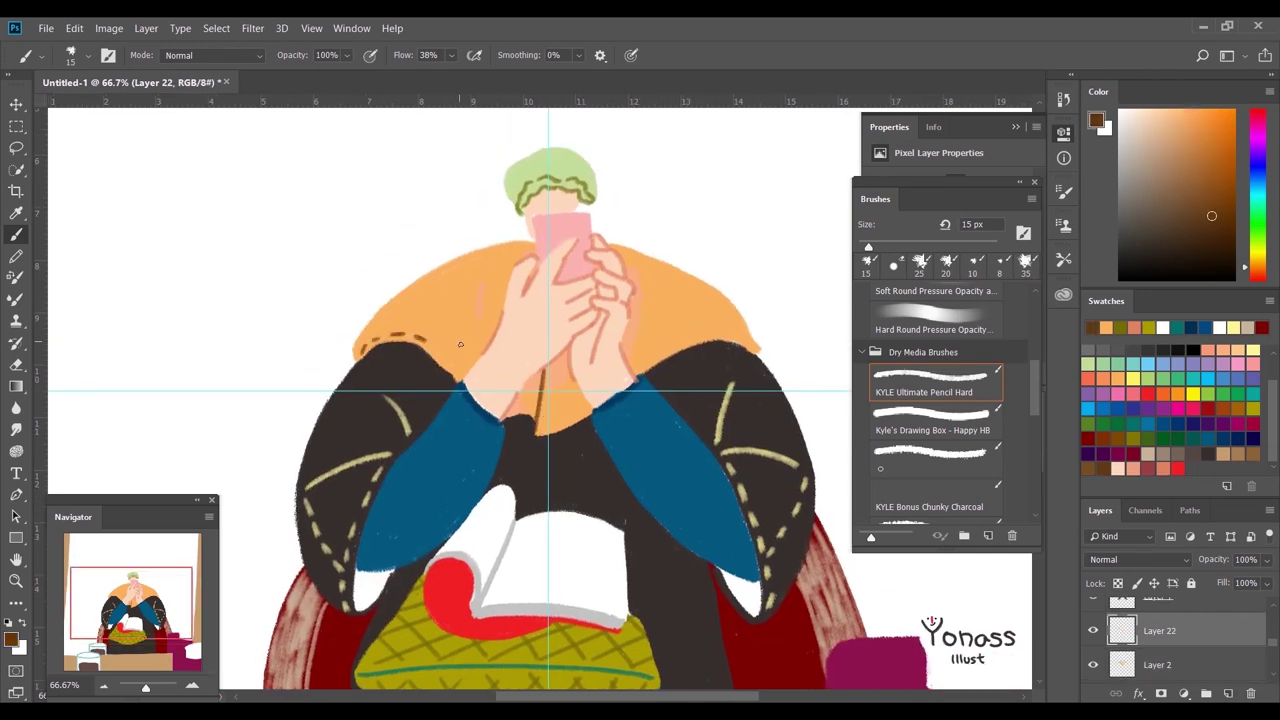
pyautogui.moveTo(560, 405); pyautogui.dragTo(680, 425)
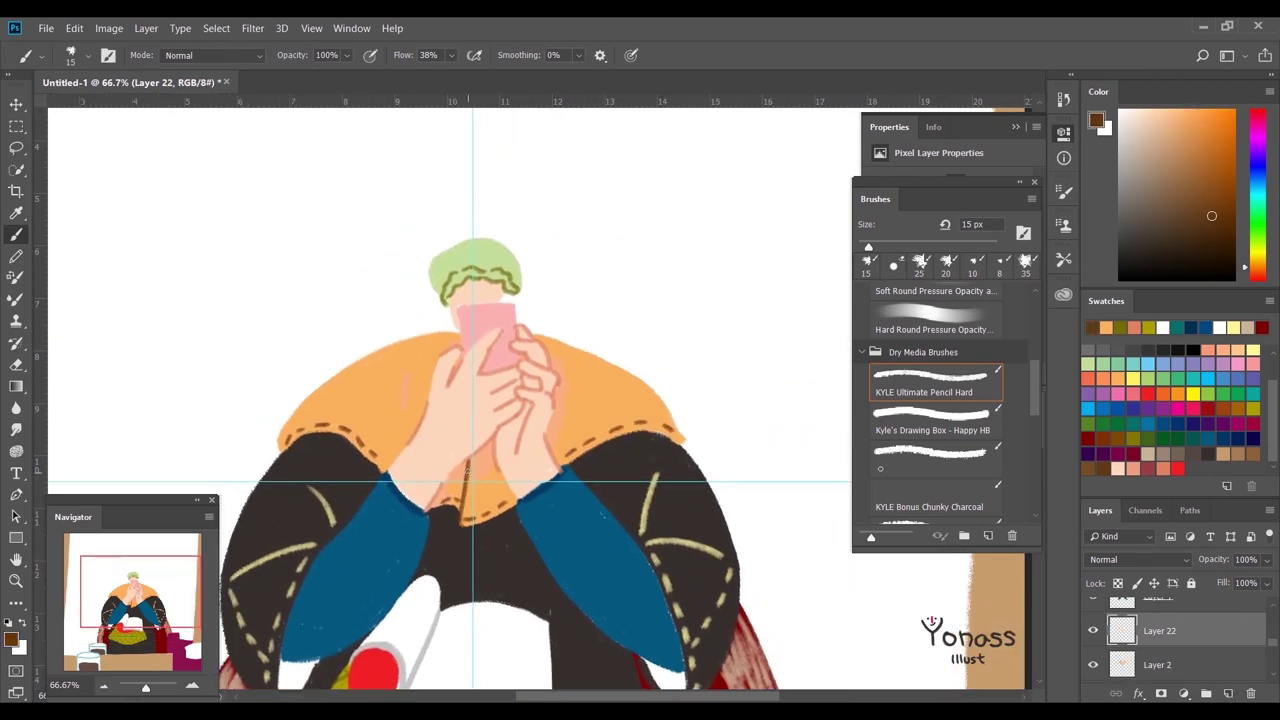
pyautogui.scroll(3, 366, 406)
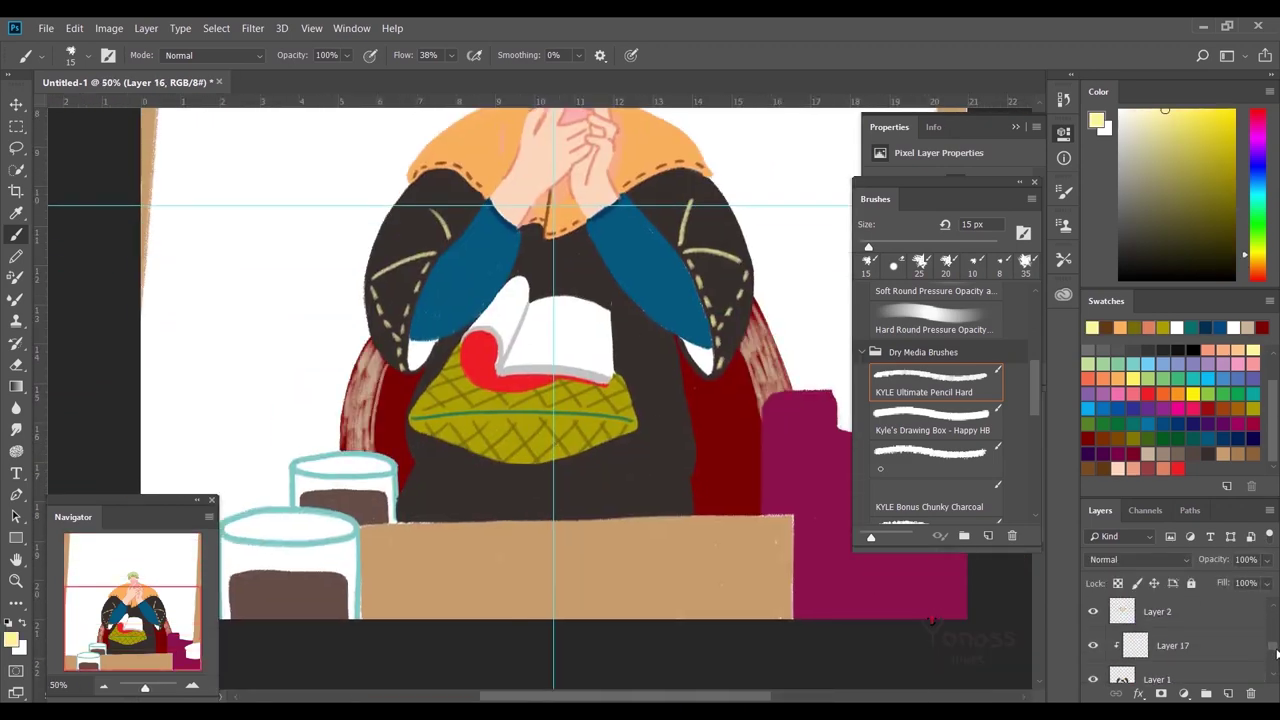
# - Draw light-yellow stitch curves on the lower clothing
pyautogui.moveTo(596, 440); pyautogui.dragTo(704, 457)
pyautogui.moveTo(437, 442); pyautogui.dragTo(475, 432)
pyautogui.scroll(2, 490, 385)
pyautogui.scroll(2, 515, 337)
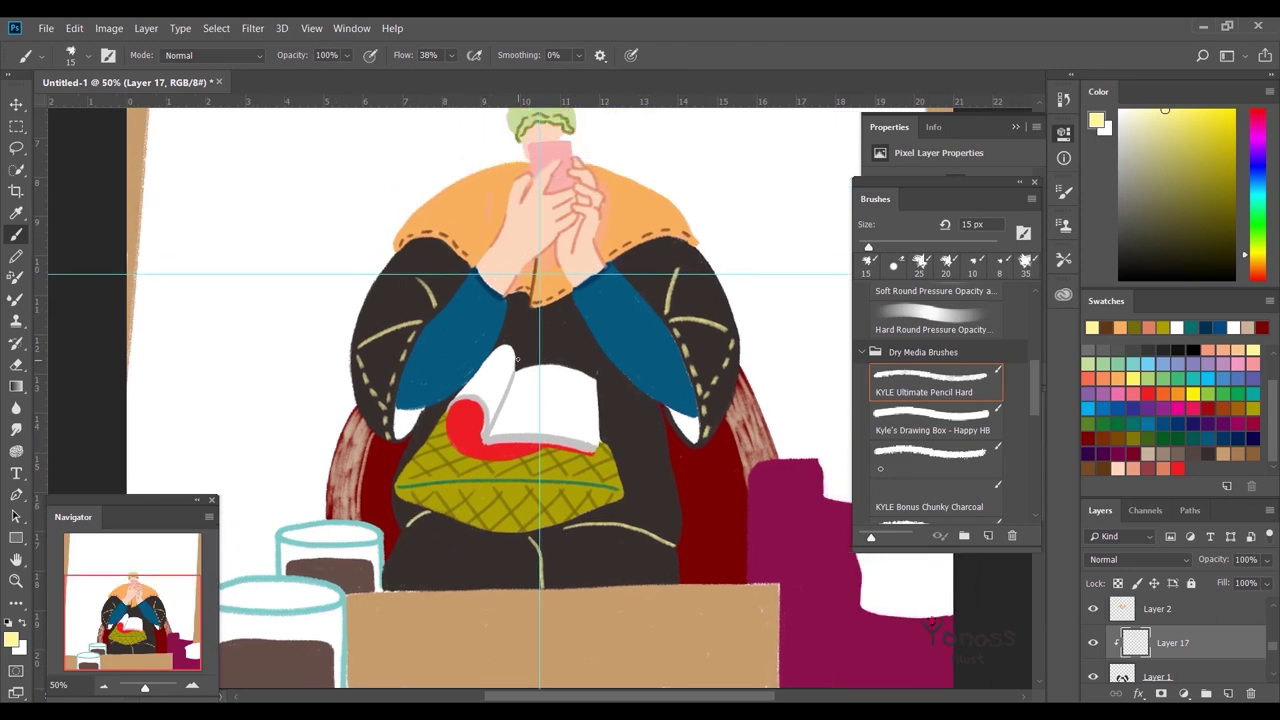
pyautogui.scroll(2, 513, 343)
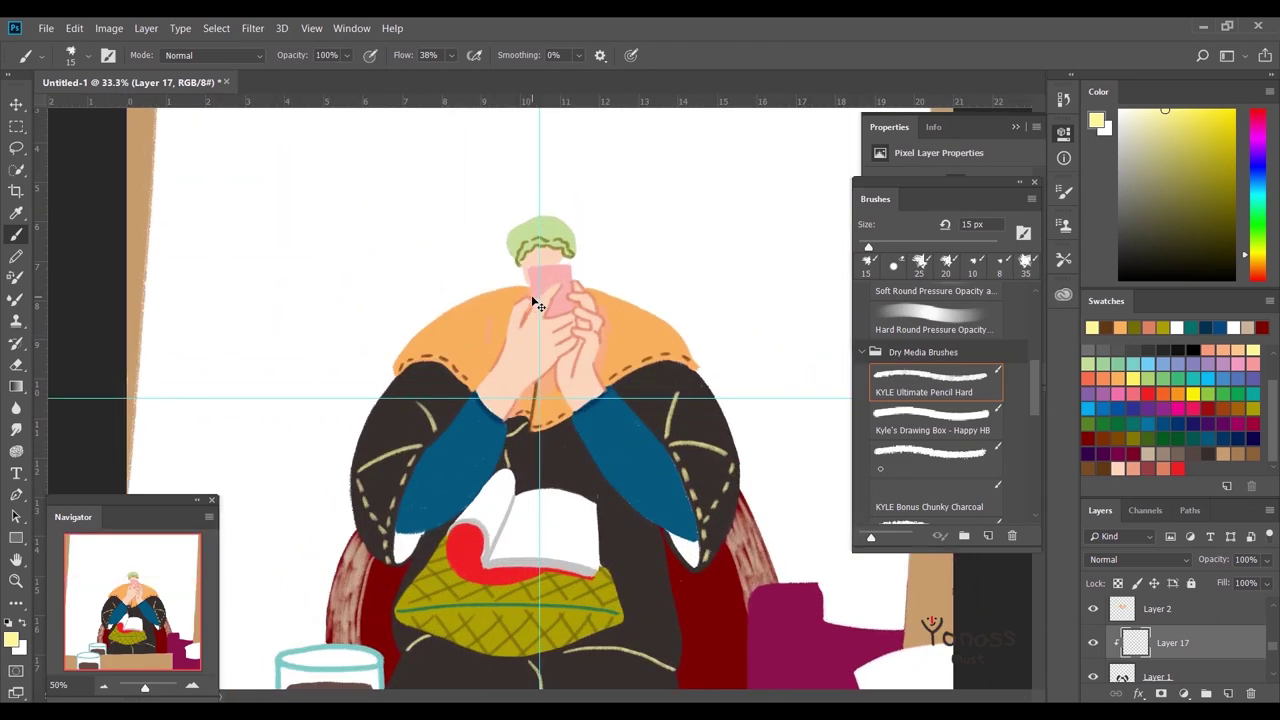
pyautogui.scroll(-2, 1100, 612)
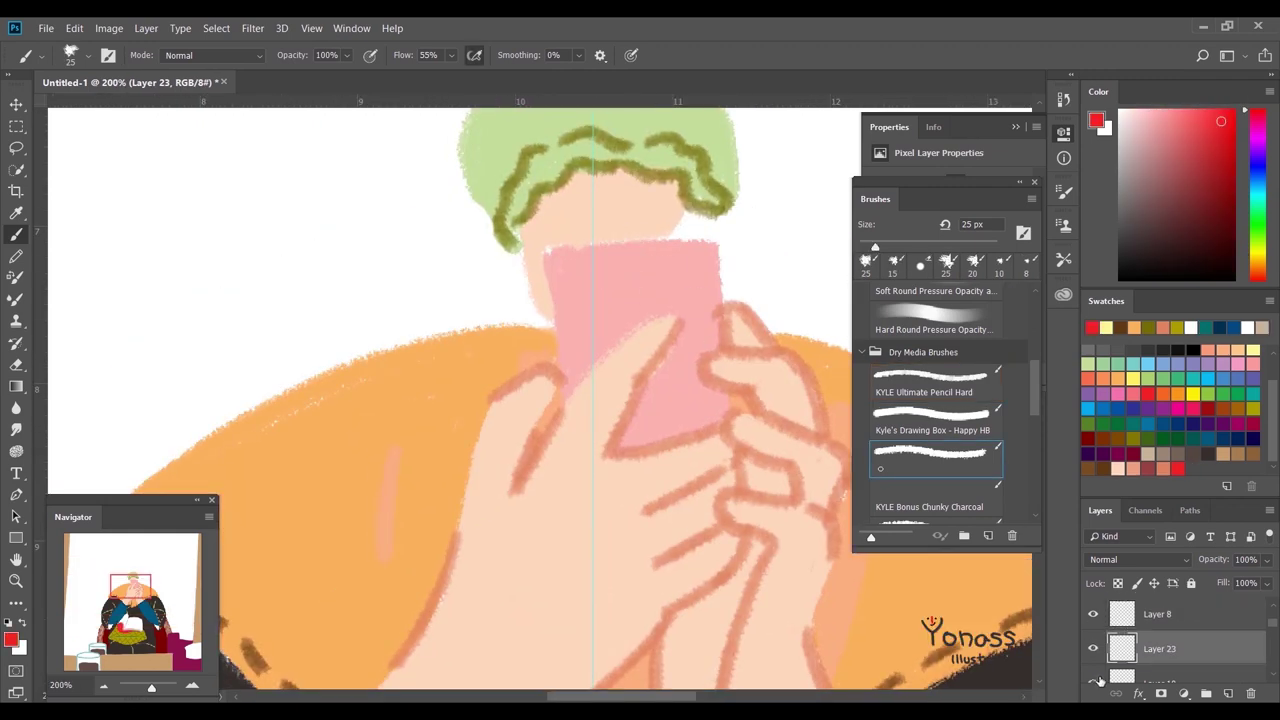
# - Paint a red nose on the face above the phone
pyautogui.hotkey('ctrl', '[')
pyautogui.hotkey('ctrl', ']')
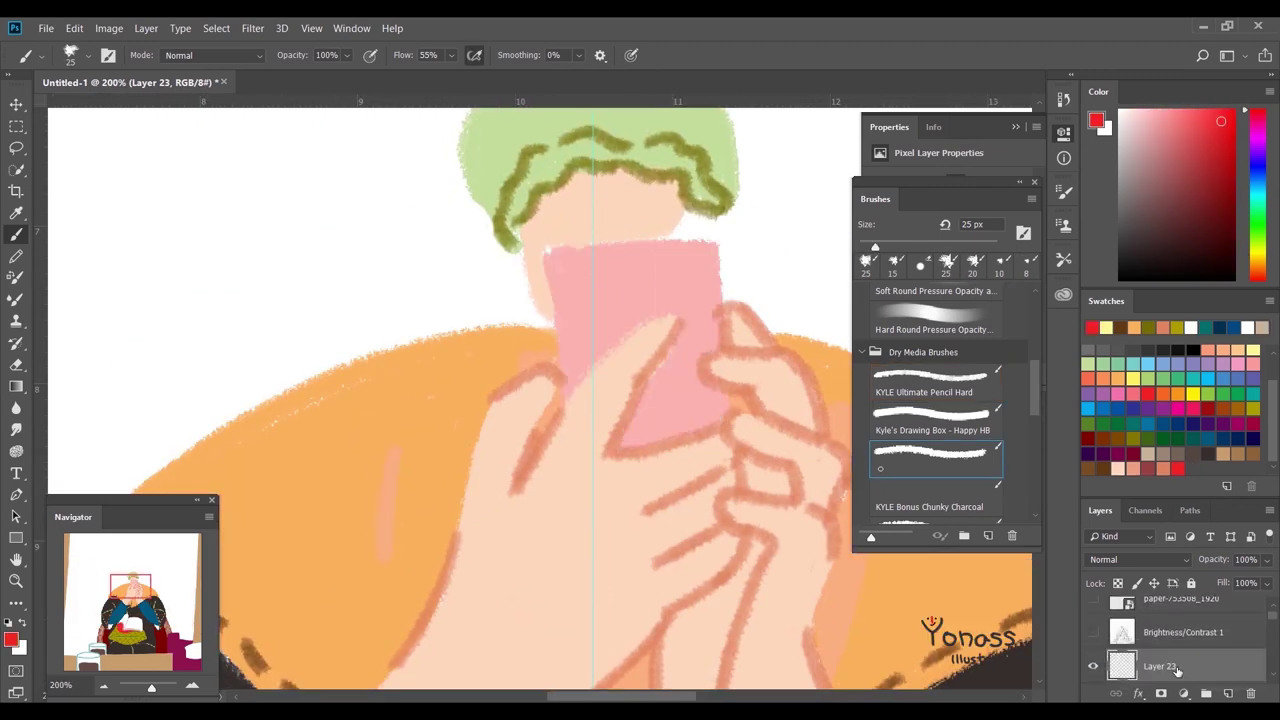
pyautogui.moveTo(607, 220); pyautogui.dragTo(604, 237)
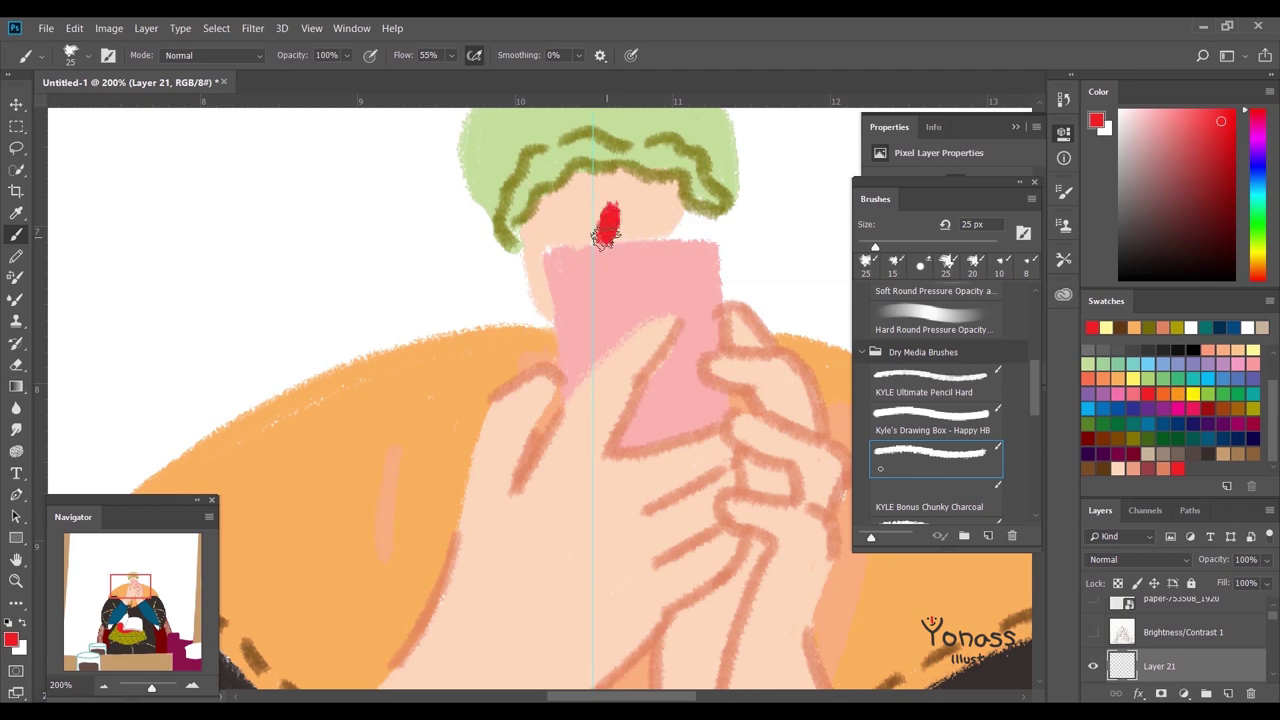
# - Dot both eyes in black beside the nose with a finer brush
pyautogui.click(930, 420)
pyautogui.press('d')
pyautogui.click(572, 229)
pyautogui.hotkey('ctrl', 'z')
pyautogui.click(572, 229)
pyautogui.click(649, 229)
pyautogui.moveTo(652, 232)
pyautogui.mouseDown()
pyautogui.moveTo(646, 262)
pyautogui.moveTo(651, 246)
pyautogui.mouseUp()
# - Draw black eyebrow arcs above the eyes with the hard pencil brush
pyautogui.click(930, 385)
pyautogui.moveTo(558, 238)
pyautogui.mouseDown()
pyautogui.moveTo(578, 236)
pyautogui.moveTo(550, 250)
pyautogui.mouseUp()
pyautogui.moveTo(555, 329); pyautogui.dragTo(551, 337)
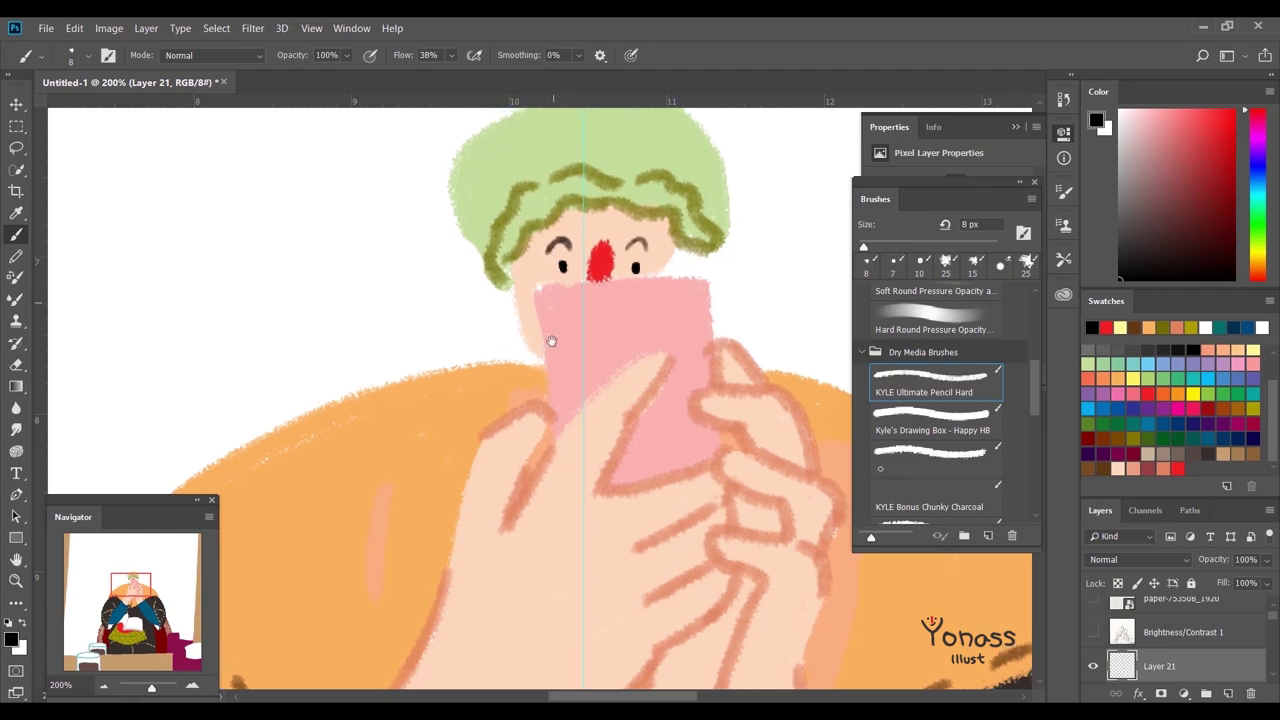
pyautogui.scroll(-2, 1095, 651)
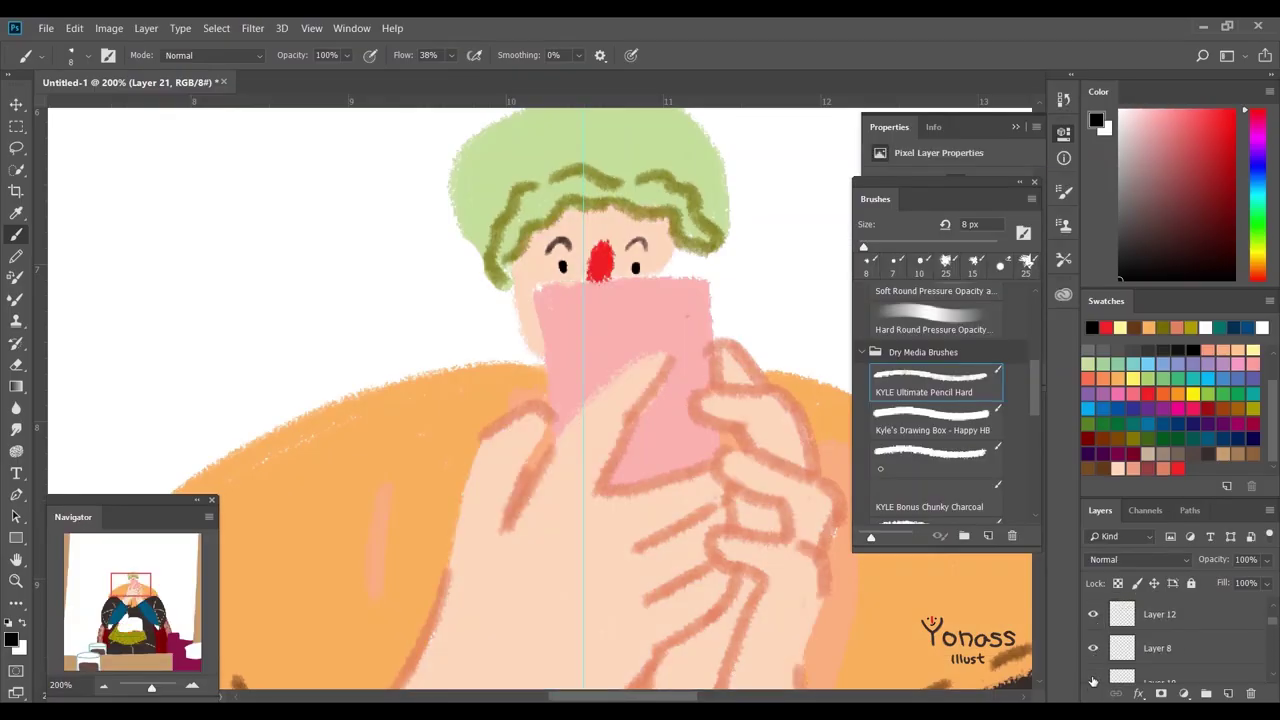
# - On a new clipped layer, give the phone a dark-red top edge, black camera oval and white highlight
pyautogui.click(1228, 693)
pyautogui.click(1106, 327)
pyautogui.moveTo(540, 323)
pyautogui.mouseDown()
pyautogui.moveTo(708, 318)
pyautogui.moveTo(540, 323)
pyautogui.mouseUp()
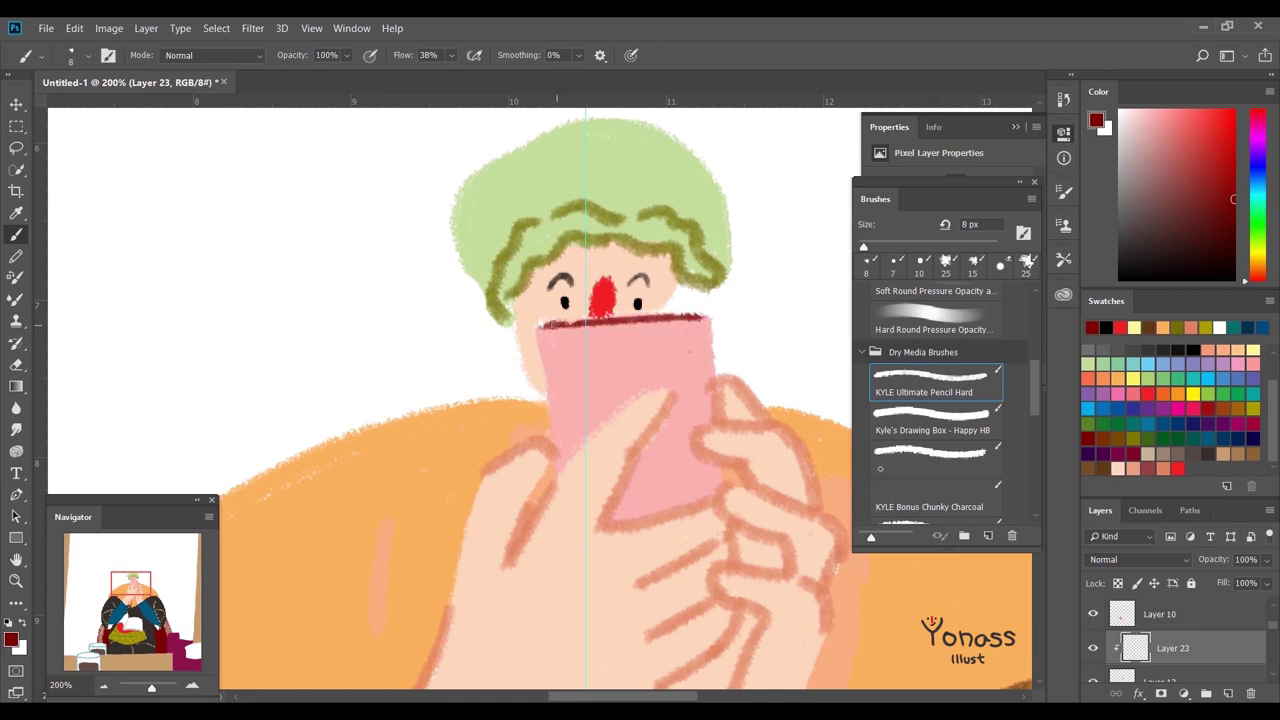
pyautogui.keyDown('alt'); pyautogui.click(686, 308); pyautogui.keyUp('alt')
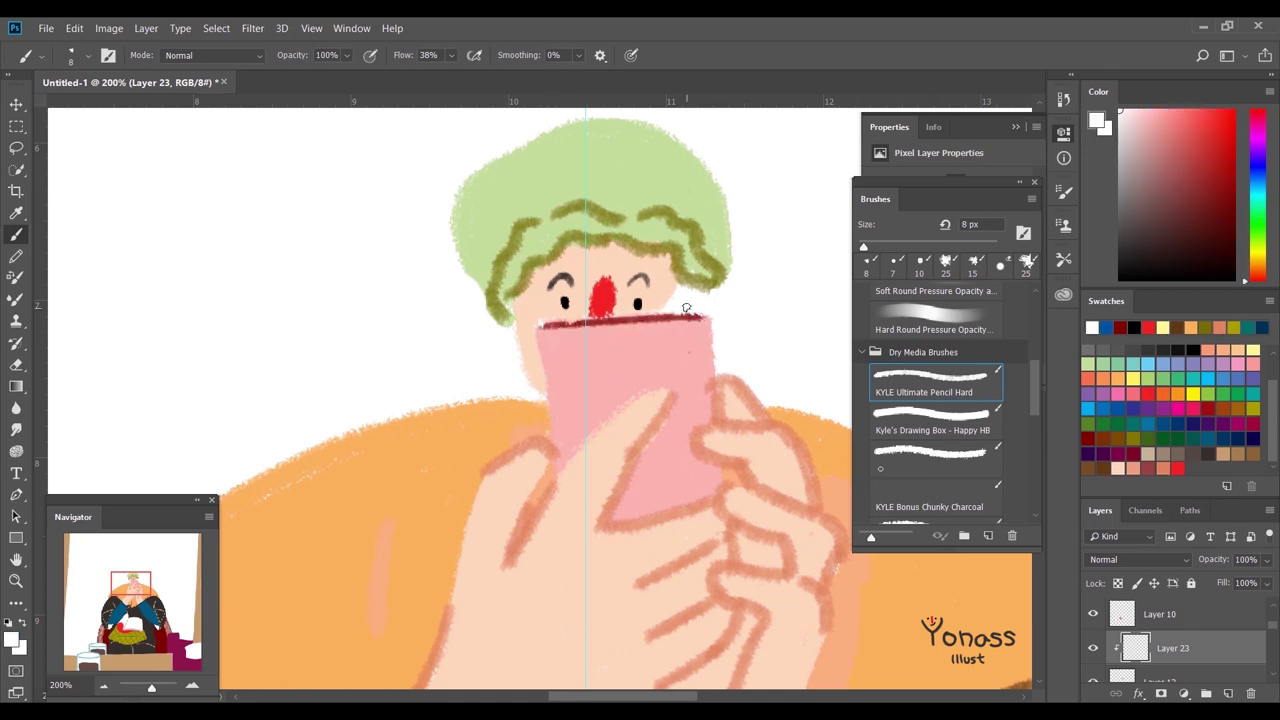
pyautogui.click(1193, 347)
pyautogui.moveTo(656, 342); pyautogui.dragTo(690, 346)
pyautogui.click(1107, 326)
pyautogui.moveTo(556, 337)
pyautogui.mouseDown()
pyautogui.moveTo(622, 336)
pyautogui.moveTo(570, 438)
pyautogui.mouseUp()
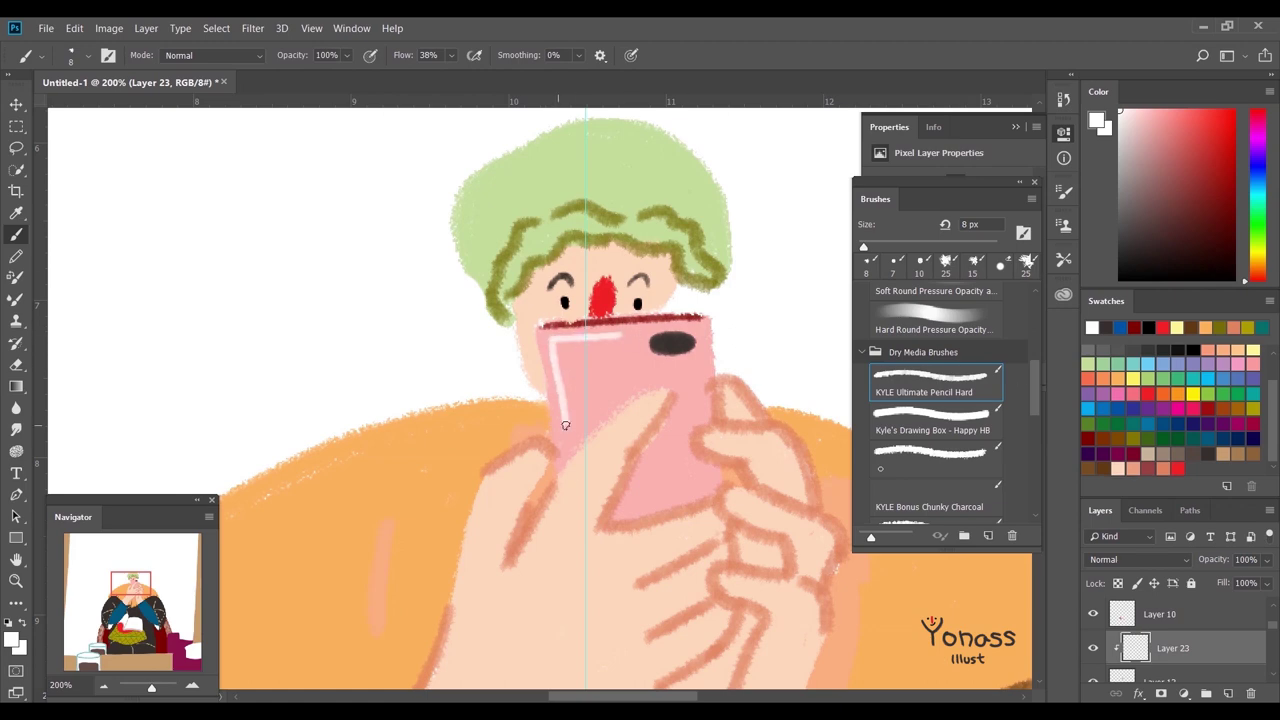
# - Outline the phone's left and right sides in dark red
pyautogui.click(1134, 327)
pyautogui.moveTo(540, 326); pyautogui.dragTo(565, 458)
pyautogui.moveTo(708, 318); pyautogui.dragTo(718, 485)
pyautogui.scroll(5, 1273, 616)
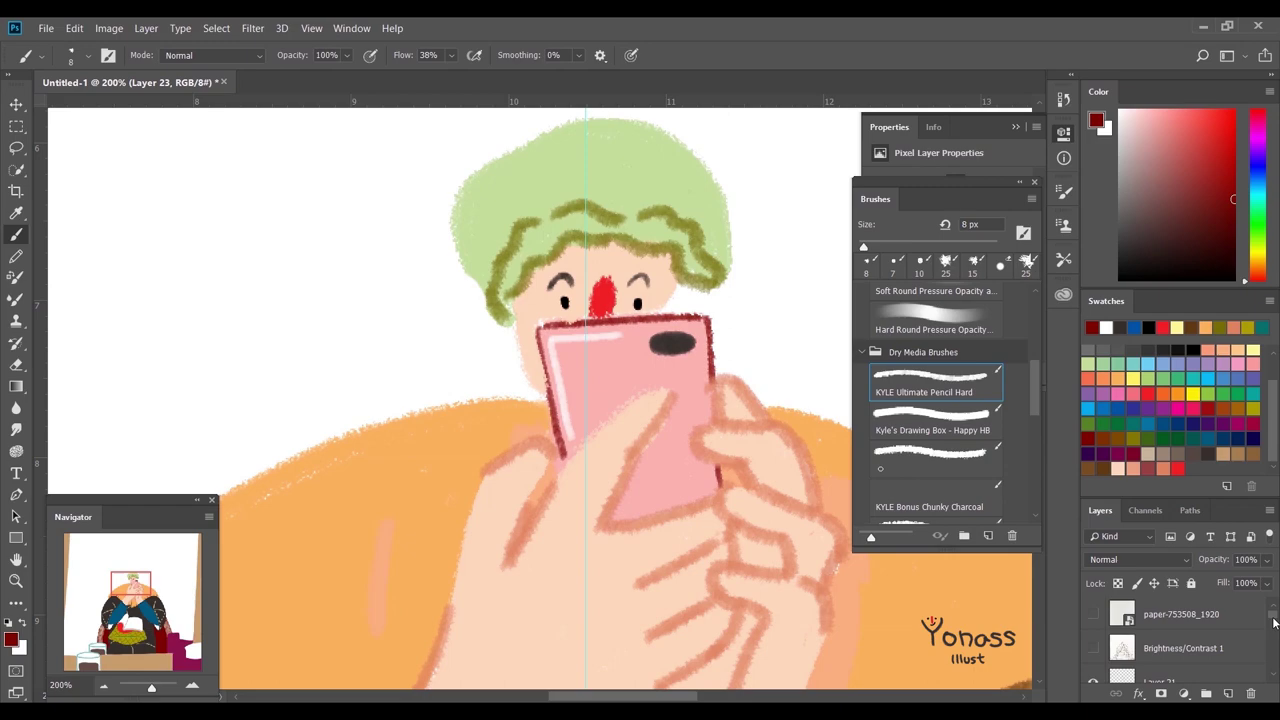
# - On Layer 8, paint skin tone with a larger textured brush
pyautogui.keyDown('ctrl'); pyautogui.click(553, 325); pyautogui.keyUp('ctrl')
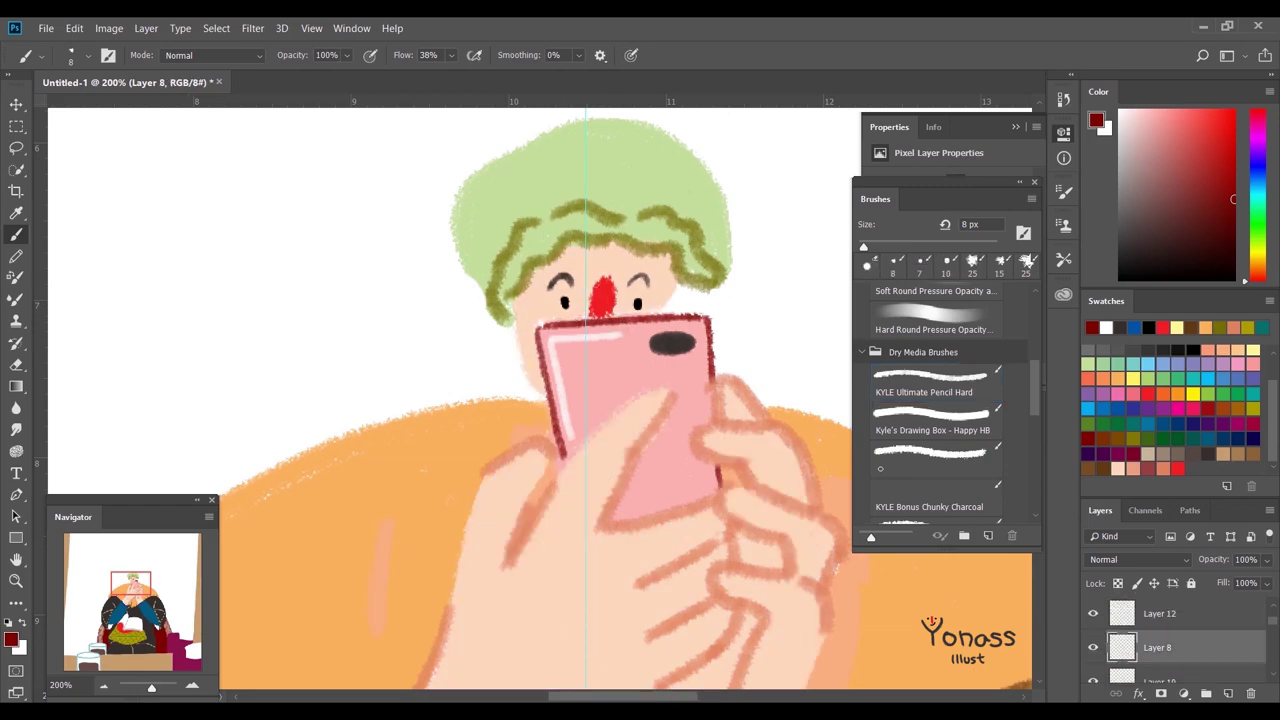
pyautogui.click(930, 455)
pyautogui.keyDown('alt'); pyautogui.click(803, 374); pyautogui.keyUp('alt')
pyautogui.scroll(-2, 803, 374)
pyautogui.scroll(-5, 517, 349)
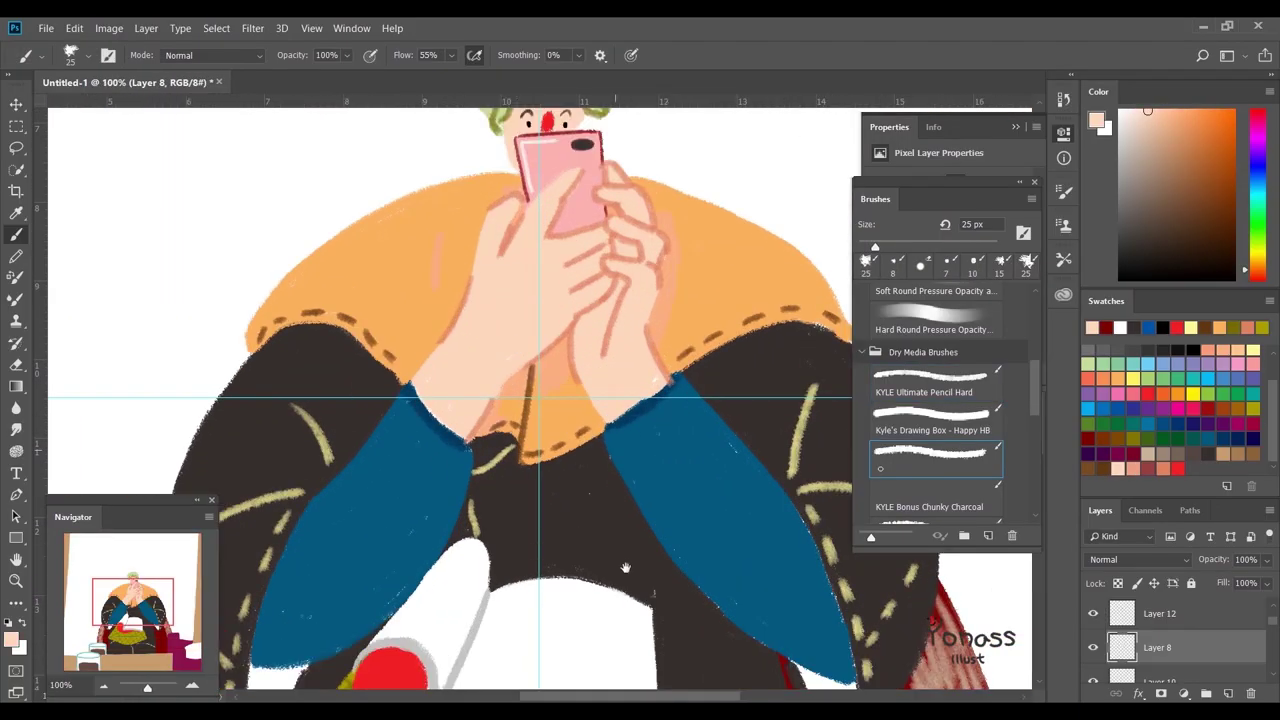
pyautogui.moveTo(516, 345); pyautogui.dragTo(526, 497)
pyautogui.scroll(2, 1218, 640)
# - Select Layer 21 with a darker salmon colour and zoom out to the whole illustration
pyautogui.click(1218, 651)
pyautogui.keyDown('alt'); pyautogui.click(602, 330); pyautogui.keyUp('alt')
pyautogui.press(',')
pyautogui.press(',')
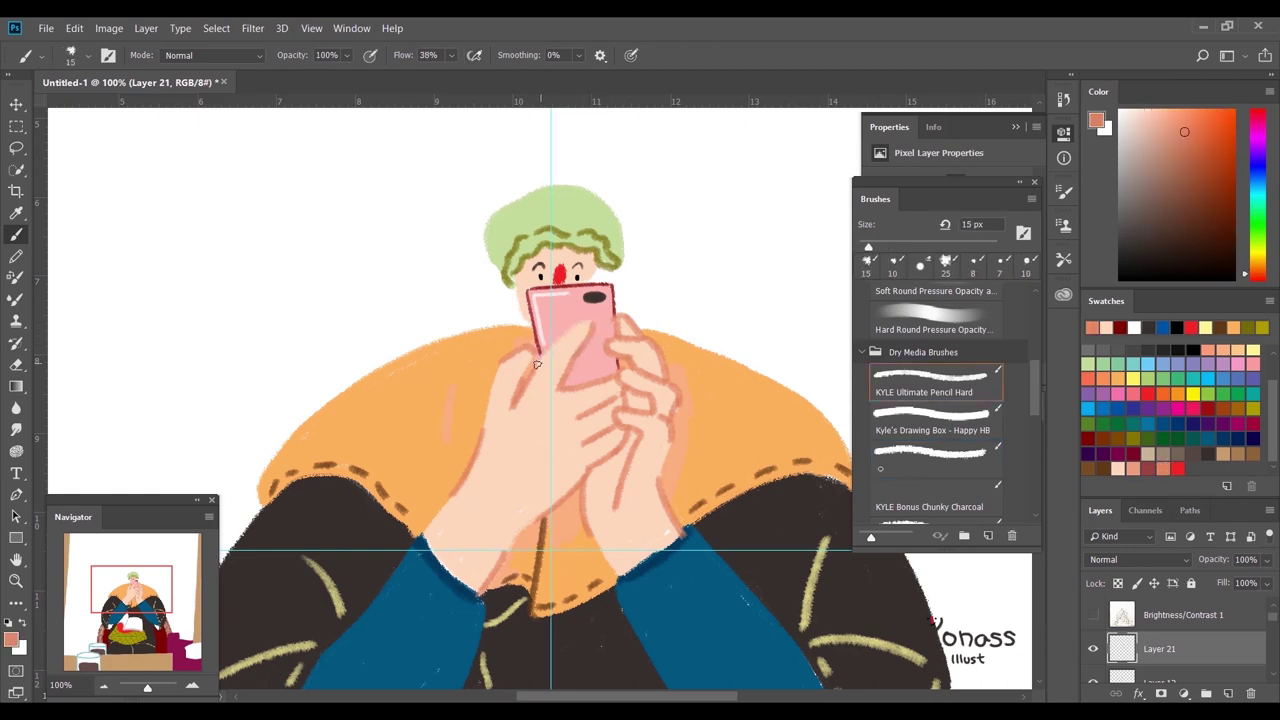
pyautogui.hotkey('ctrl', '-')
pyautogui.hotkey('ctrl', '-')
pyautogui.hotkey('ctrl', '-')
pyautogui.hotkey('ctrl', 'shift', 's')
pyautogui.press('Escape')
pyautogui.hotkey('ctrl', '-')
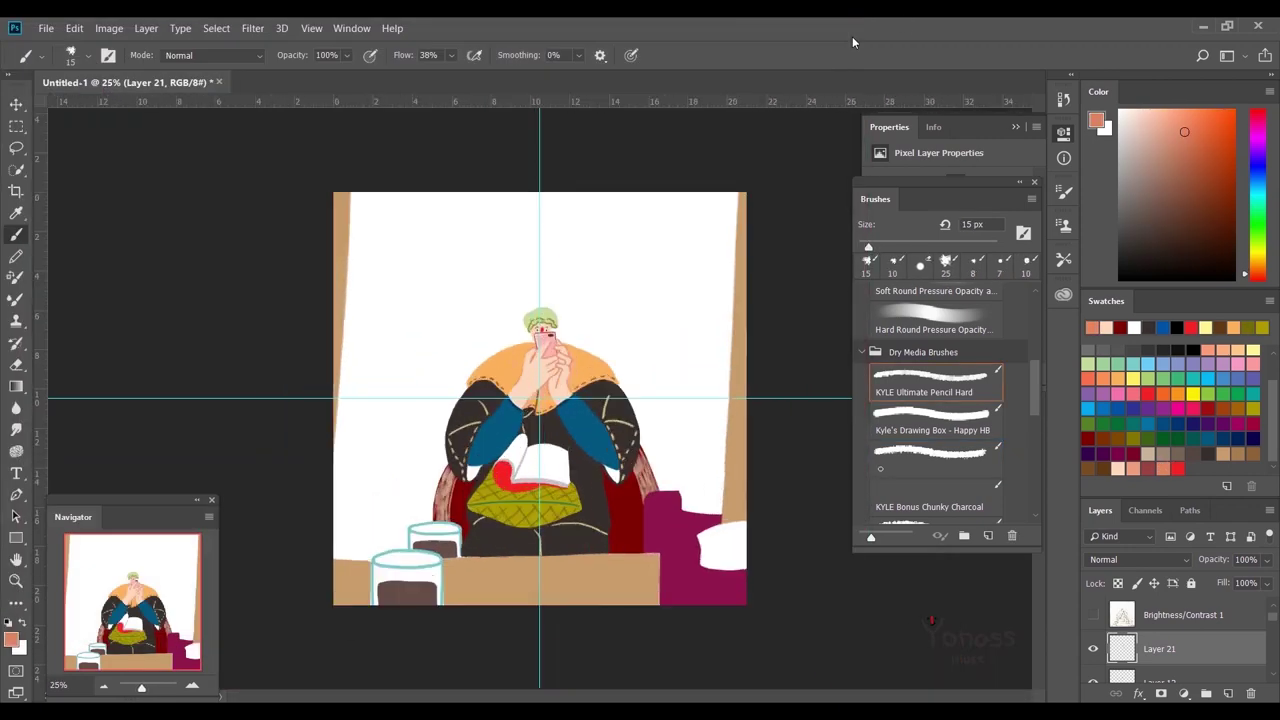
# - Zoom in on the lower scene, add a layer for sofa details, and hide the paper texture overlay
pyautogui.hotkey('ctrl', '+')
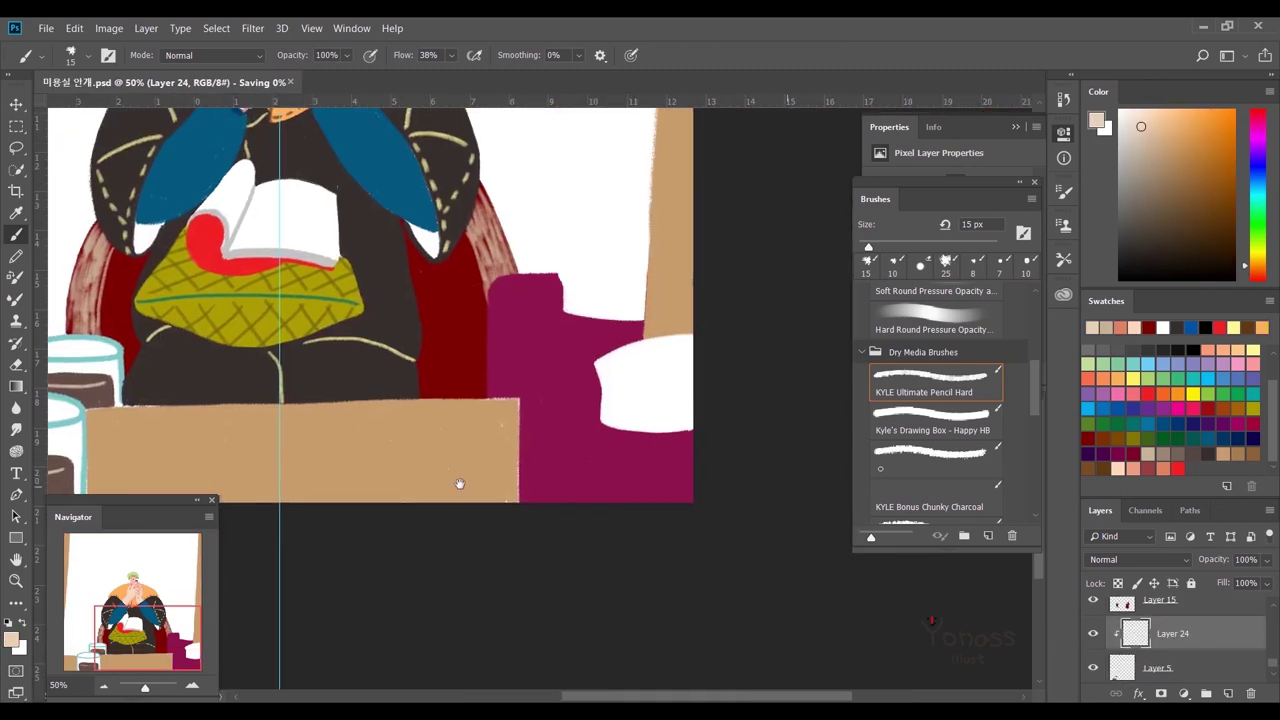
pyautogui.click(1226, 692)
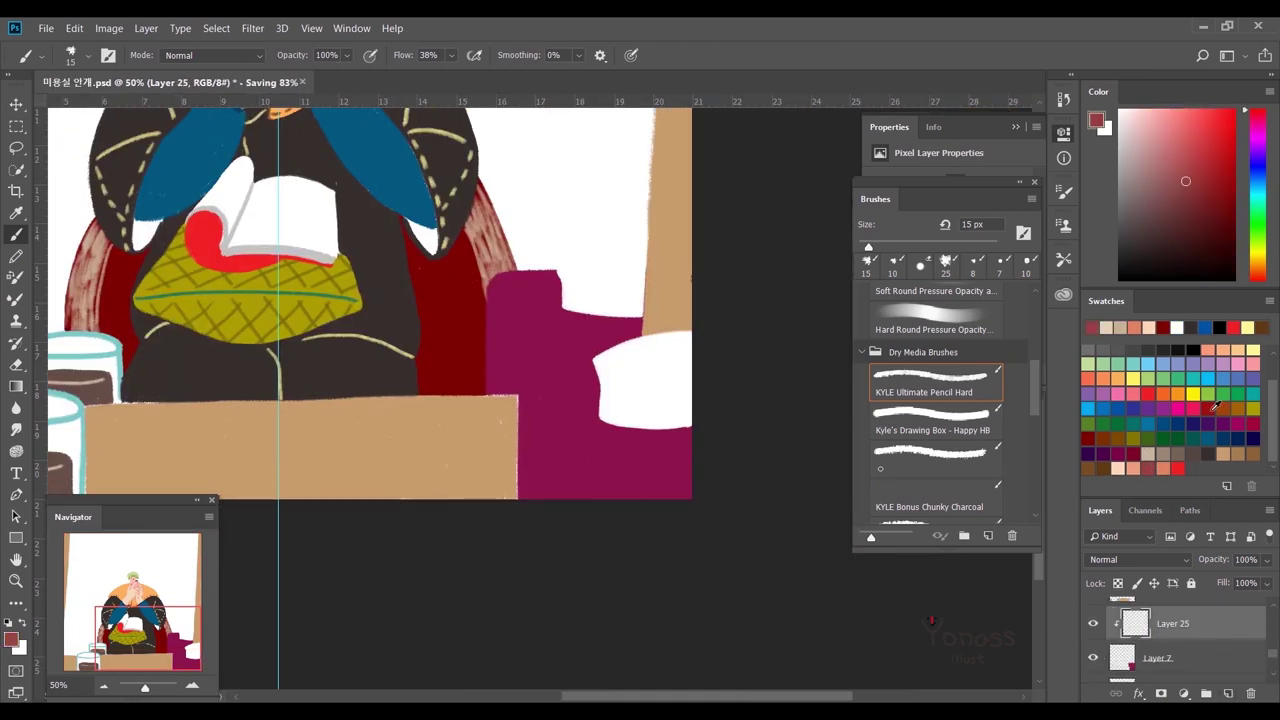
pyautogui.scroll(2, 1272, 645)
pyautogui.scroll(-3, 1272, 645)
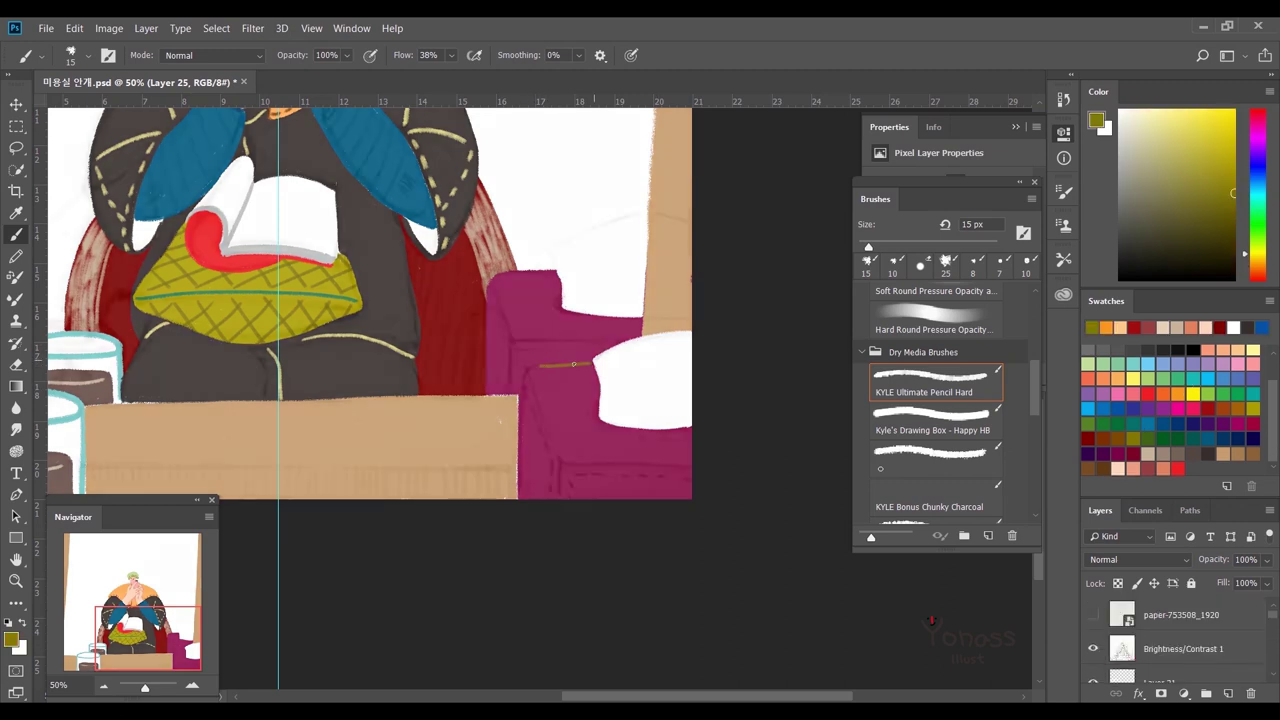
pyautogui.click(1097, 649)
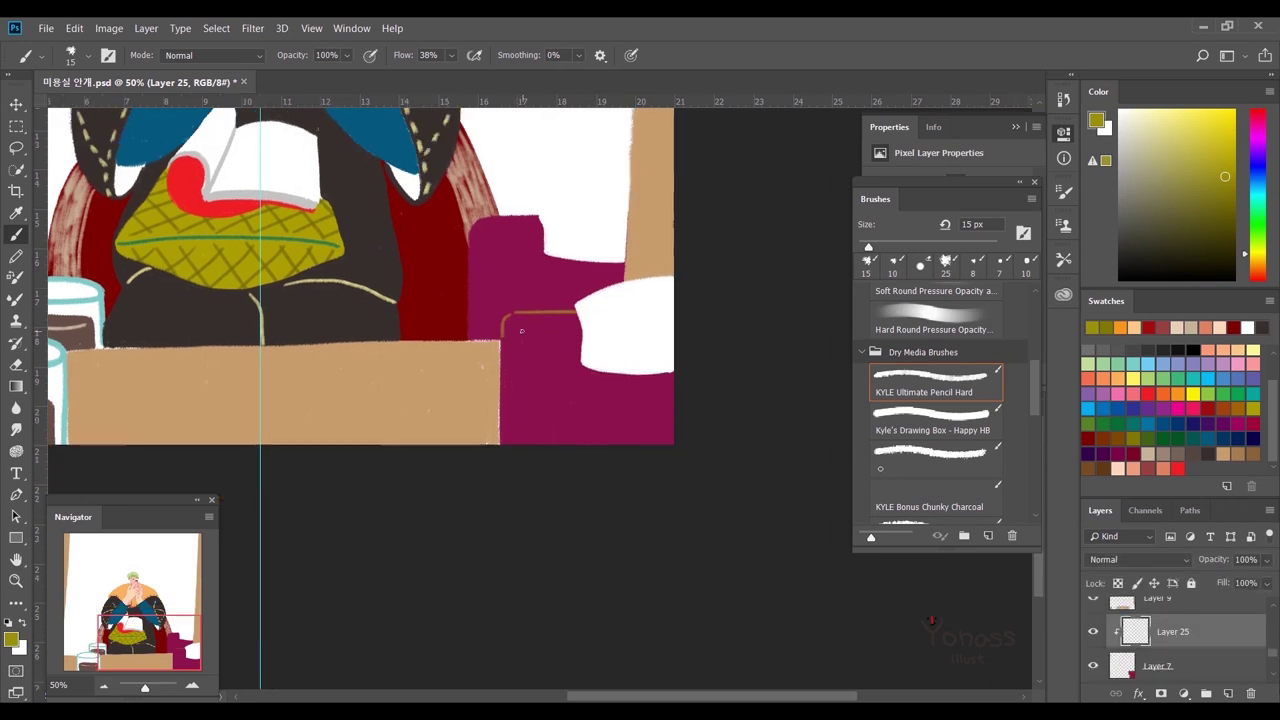
# - Draw dashed golden stitching along the sofa's seat, front edge, back and upper edge
pyautogui.moveTo(544, 404); pyautogui.dragTo(515, 326)
pyautogui.moveTo(547, 404); pyautogui.dragTo(676, 403)
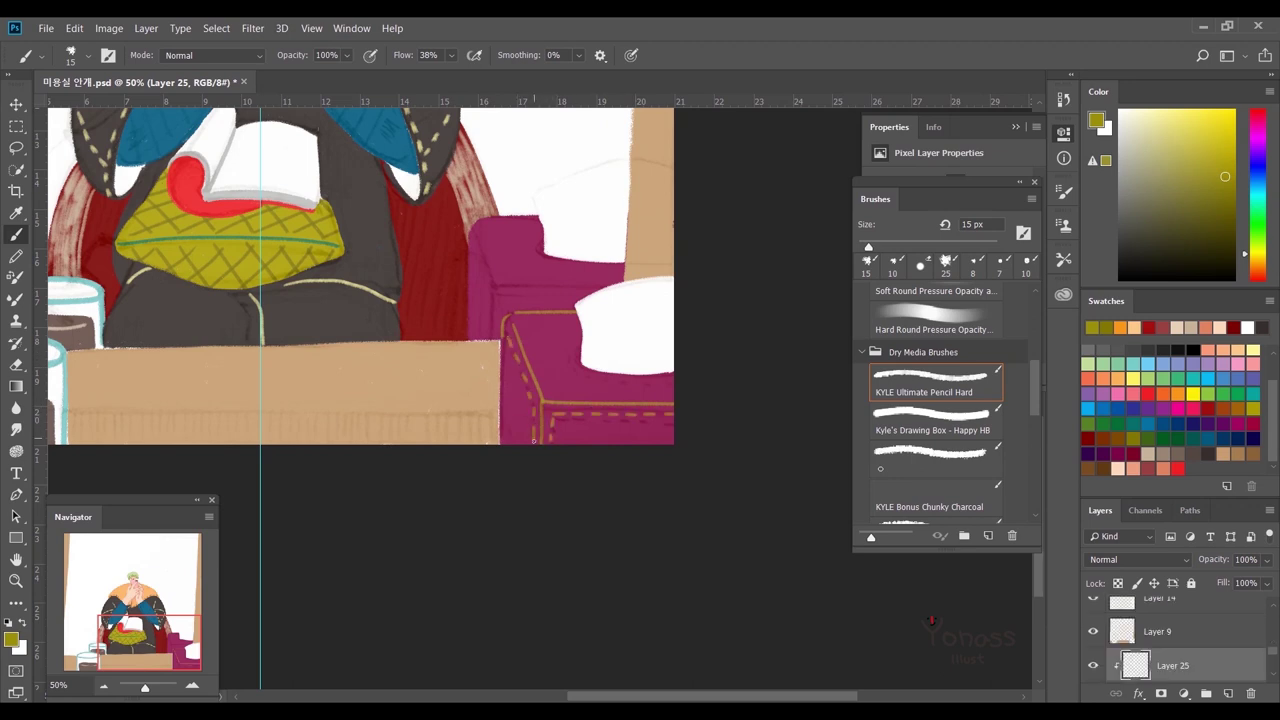
pyautogui.moveTo(505, 386); pyautogui.dragTo(503, 439)
pyautogui.scroll(2, 540, 288)
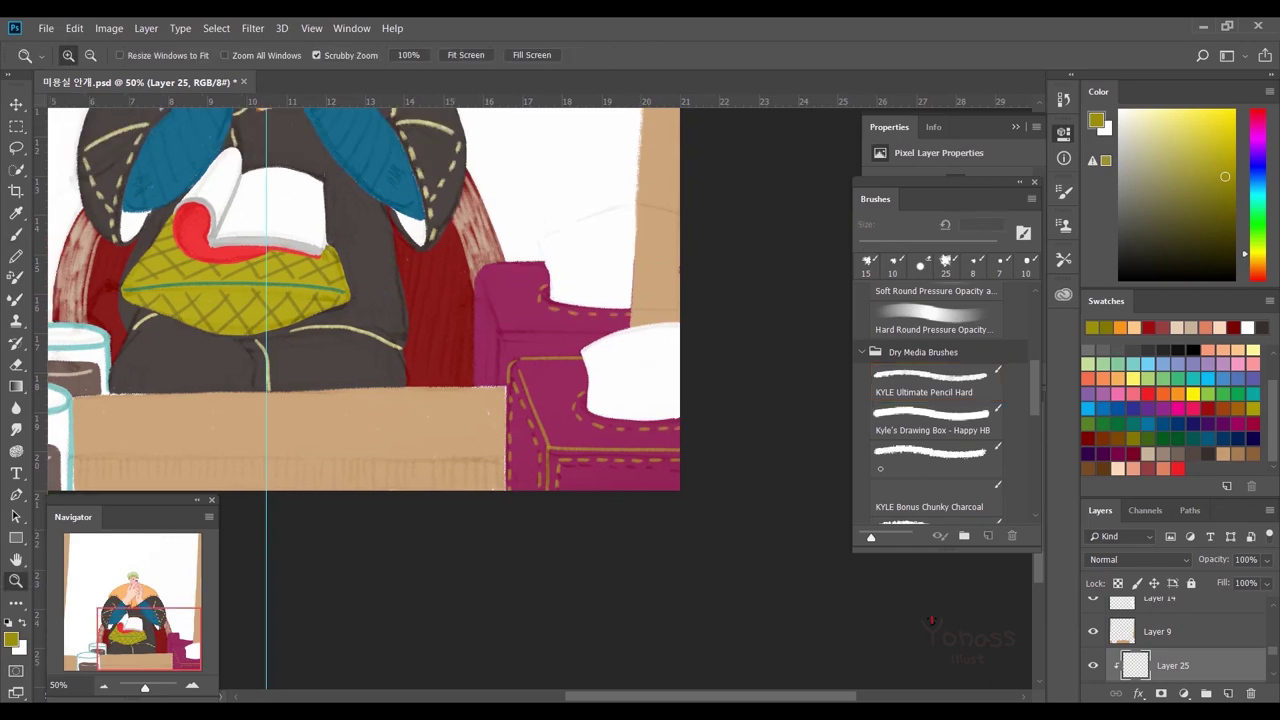
pyautogui.moveTo(500, 342); pyautogui.dragTo(484, 276)
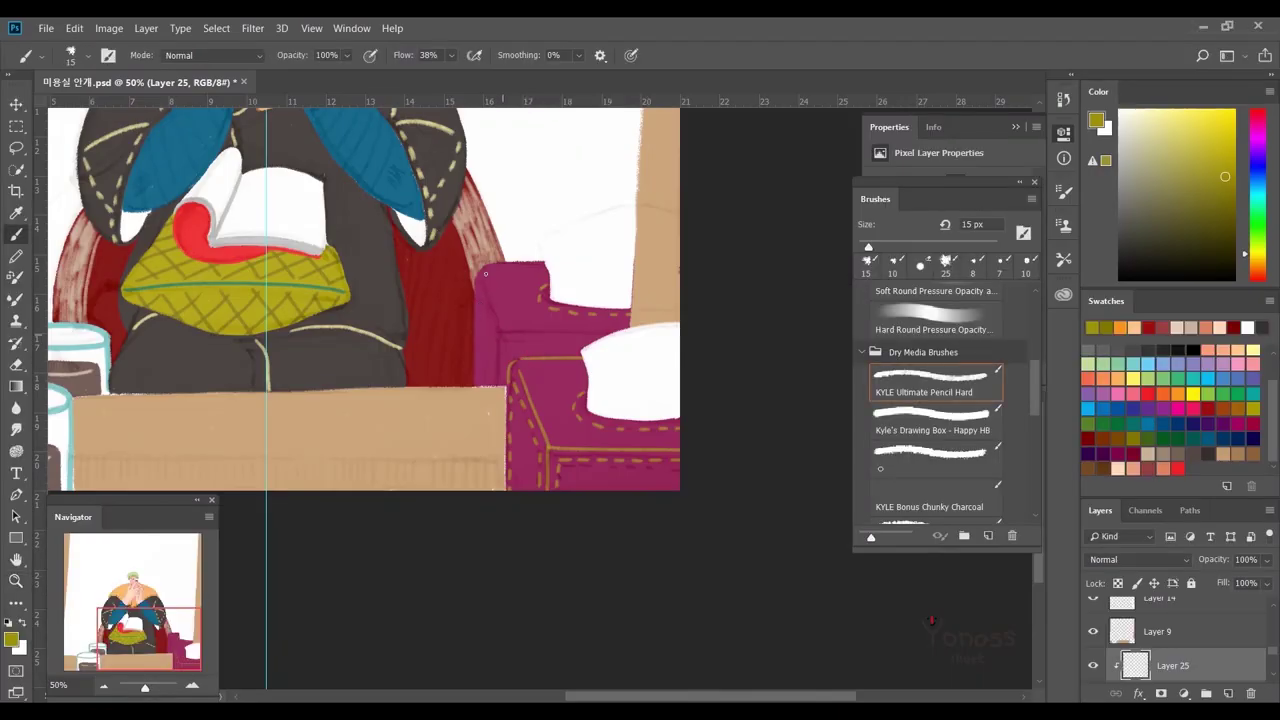
pyautogui.moveTo(511, 337); pyautogui.dragTo(624, 328)
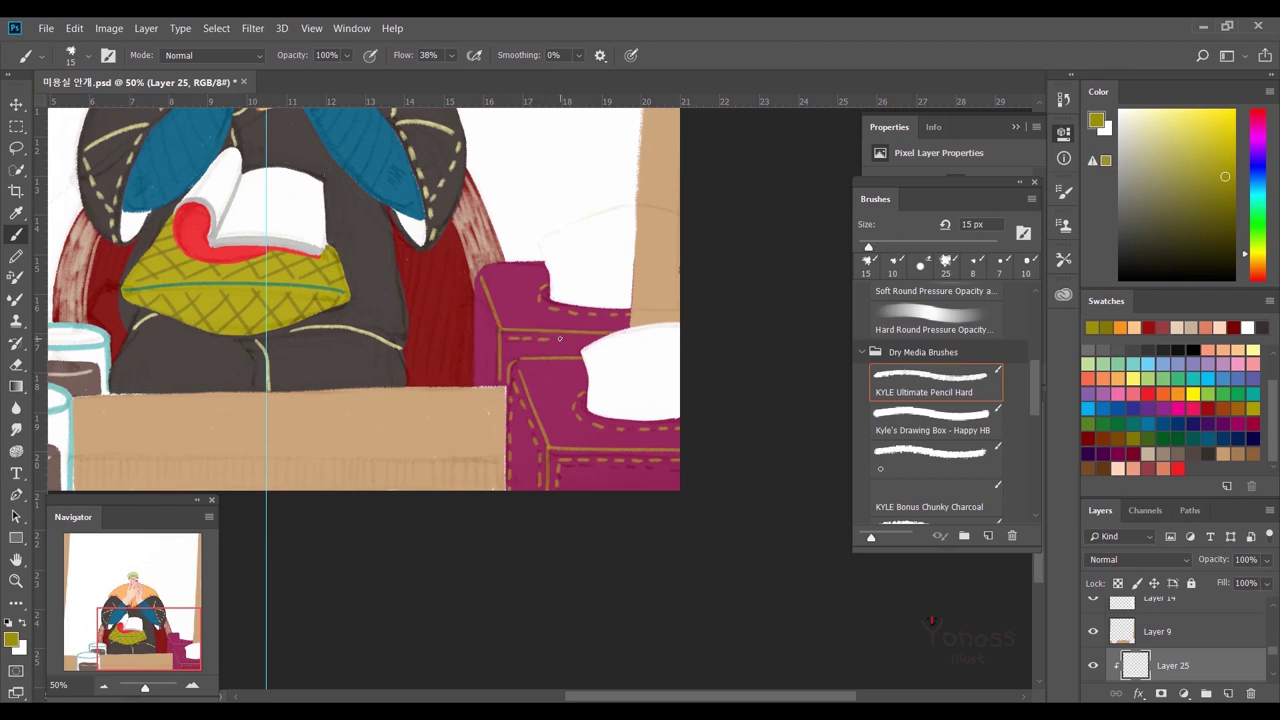
pyautogui.moveTo(478, 386); pyautogui.dragTo(477, 276)
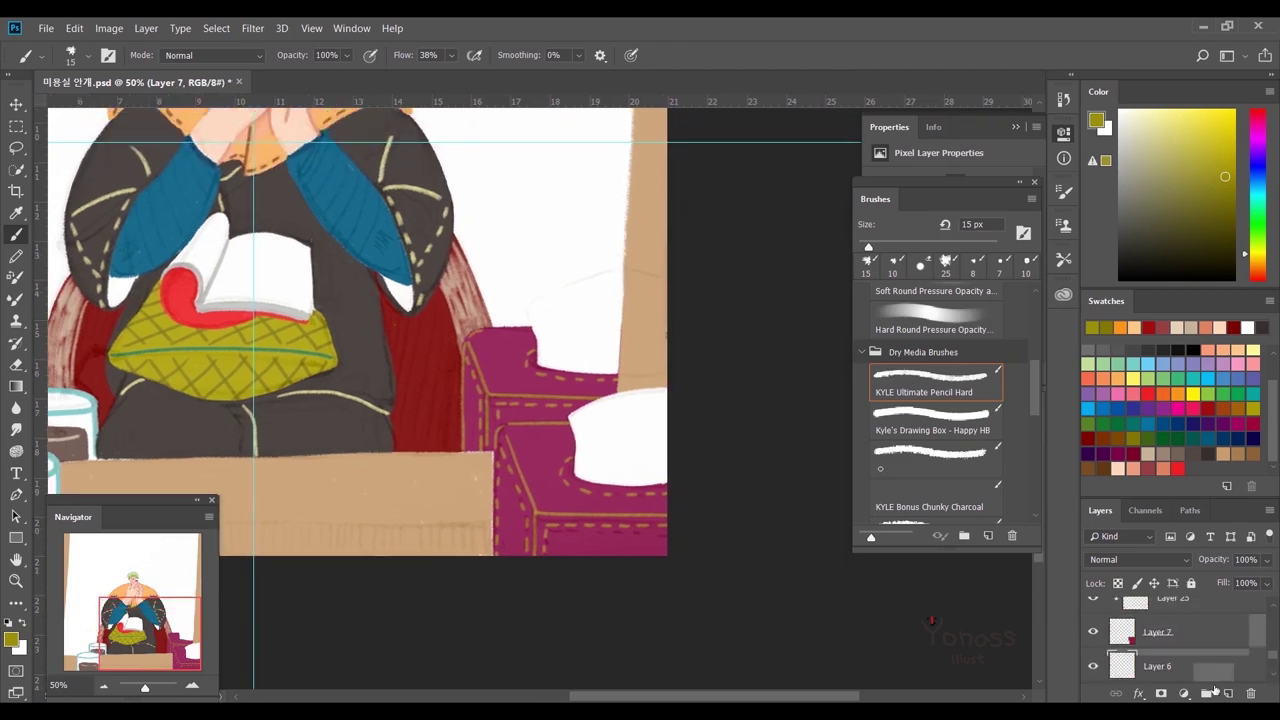
# - Outline the top and bottom edges of the white cushions in light blue-grey
pyautogui.click(1241, 398)
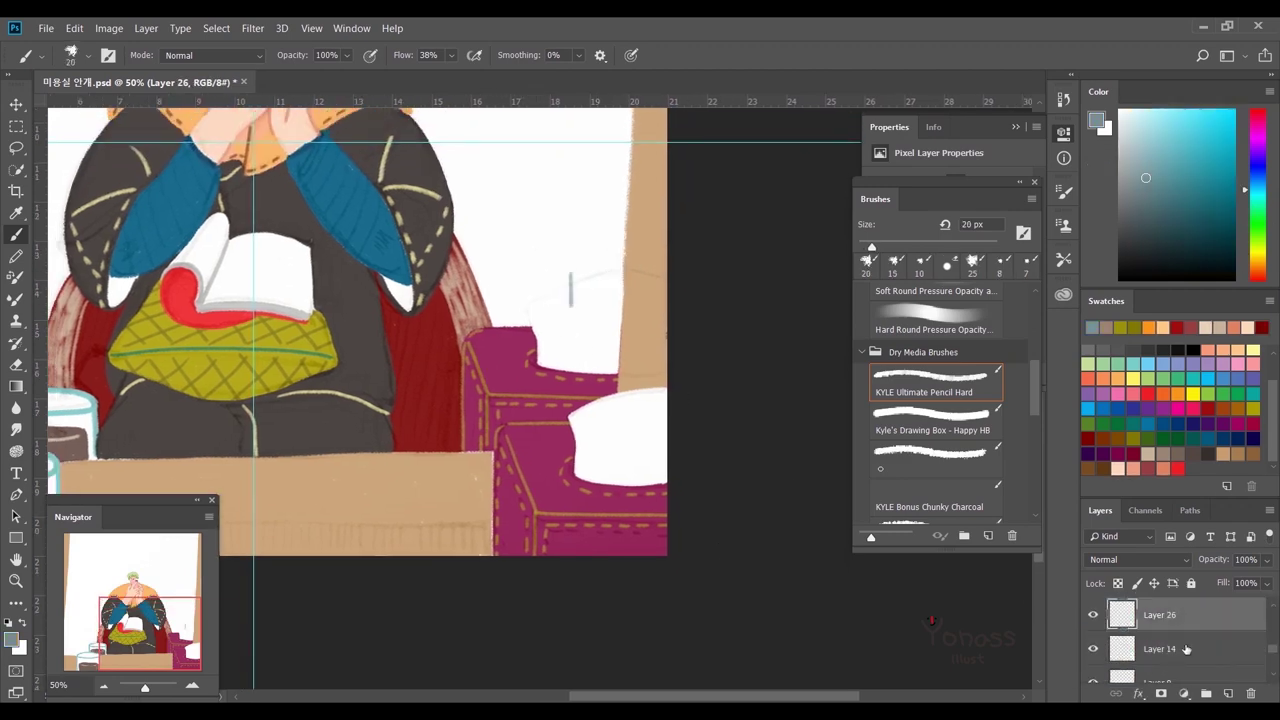
pyautogui.moveTo(536, 332)
pyautogui.mouseDown()
pyautogui.moveTo(526, 306)
pyautogui.moveTo(622, 267)
pyautogui.mouseUp()
pyautogui.scroll(-2, 559, 362)
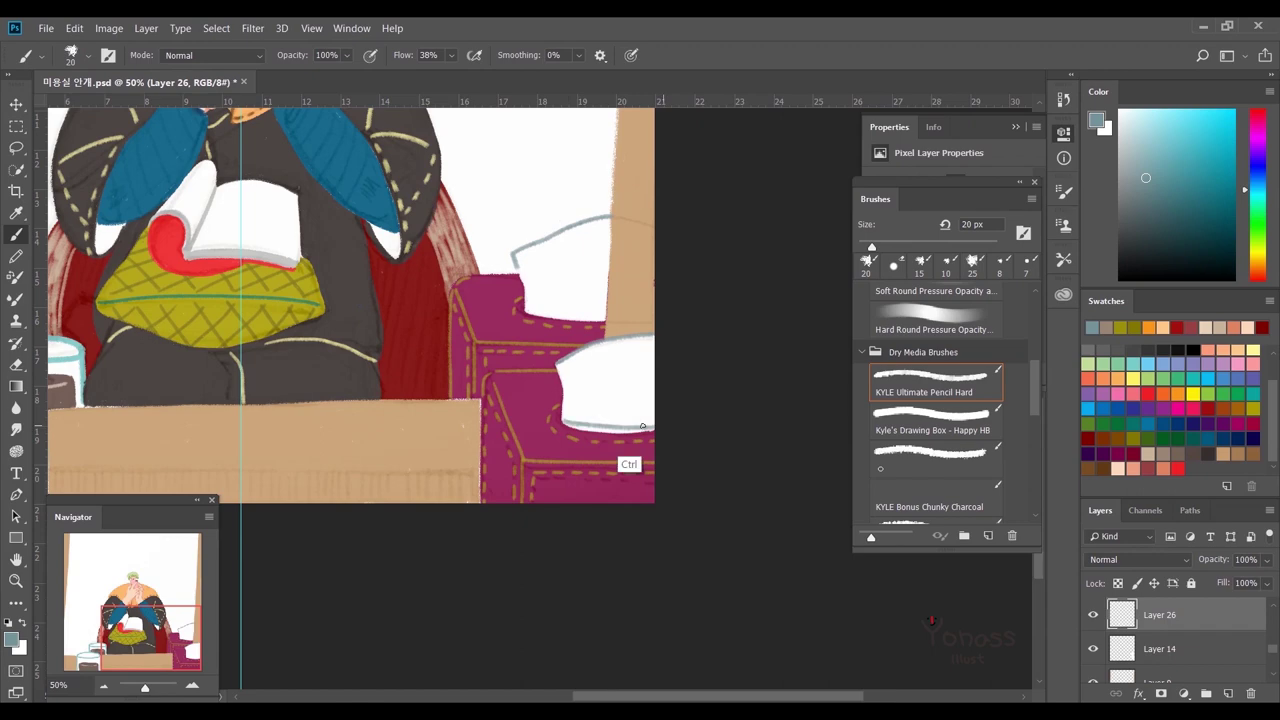
pyautogui.moveTo(652, 429); pyautogui.dragTo(564, 422)
pyautogui.moveTo(524, 310)
pyautogui.mouseDown()
pyautogui.moveTo(606, 318)
pyautogui.moveTo(543, 429)
pyautogui.mouseUp()
pyautogui.moveTo(470, 520)
pyautogui.mouseDown()
pyautogui.moveTo(470, 458)
pyautogui.moveTo(624, 316)
pyautogui.mouseUp()
pyautogui.hotkey('ctrl', 'shift', 'n')
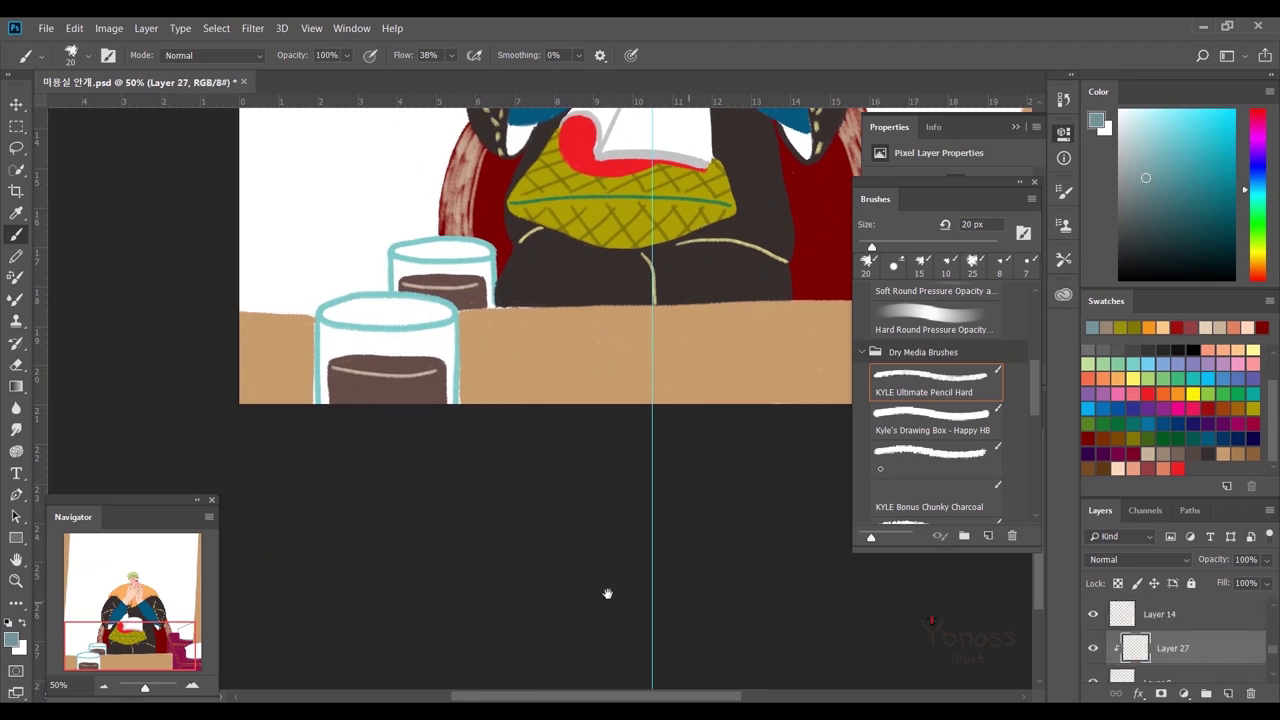
# - On a layer clipped to the table, draw brown grain lines across the tabletop
pyautogui.press('d')
pyautogui.moveTo(535, 414)
pyautogui.mouseDown()
pyautogui.moveTo(309, 406)
pyautogui.moveTo(620, 406)
pyautogui.mouseUp()
pyautogui.hotkey('ctrl', 'z')
pyautogui.keyDown('alt'); pyautogui.click(200, 410); pyautogui.keyUp('alt')
pyautogui.moveTo(285, 405); pyautogui.dragTo(682, 405)
pyautogui.moveTo(444, 420); pyautogui.dragTo(637, 437)
pyautogui.moveTo(386, 487)
pyautogui.mouseDown()
pyautogui.moveTo(240, 487)
pyautogui.moveTo(340, 467)
pyautogui.mouseUp()
# - Add another clipped layer and paint light tan wood-grain streaks across the tabletop
pyautogui.keyDown('alt'); pyautogui.click(600, 420); pyautogui.keyUp('alt')
pyautogui.moveTo(600, 420); pyautogui.dragTo(550, 465)
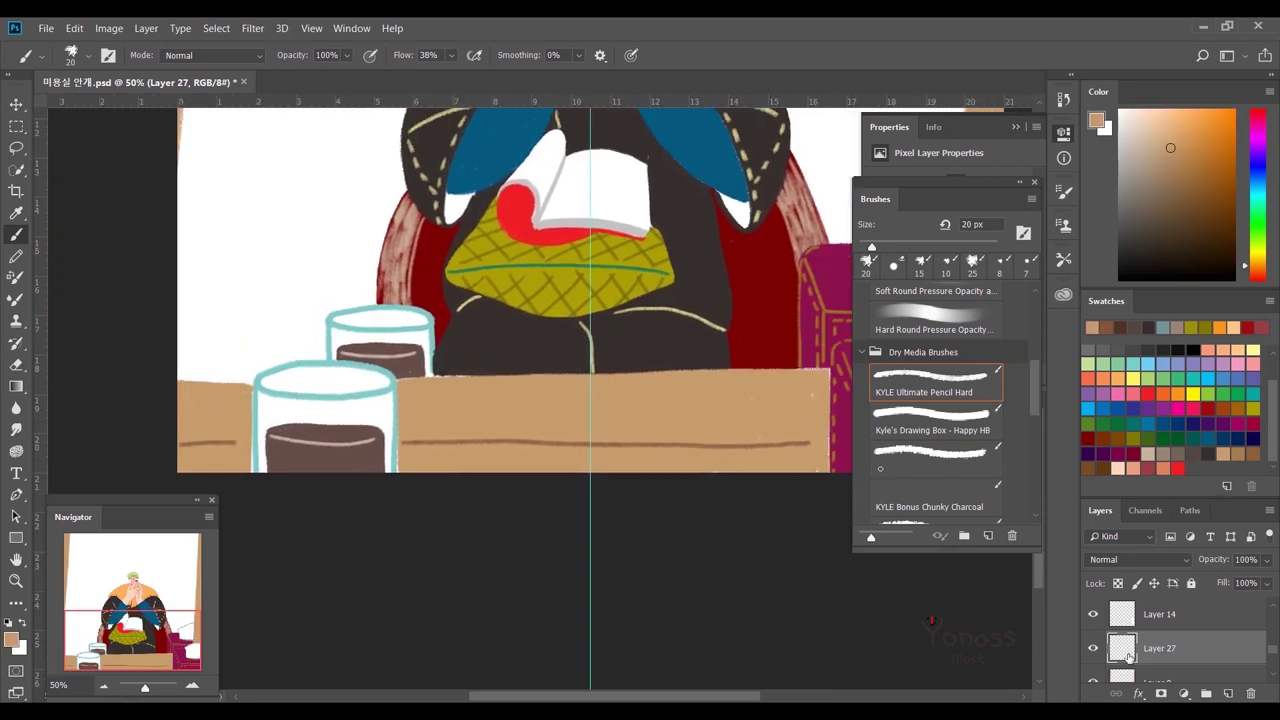
pyautogui.keyDown('alt'); pyautogui.click(1192, 661); pyautogui.keyUp('alt')
pyautogui.keyDown('ctrl'); pyautogui.click(1228, 693); pyautogui.keyUp('ctrl')
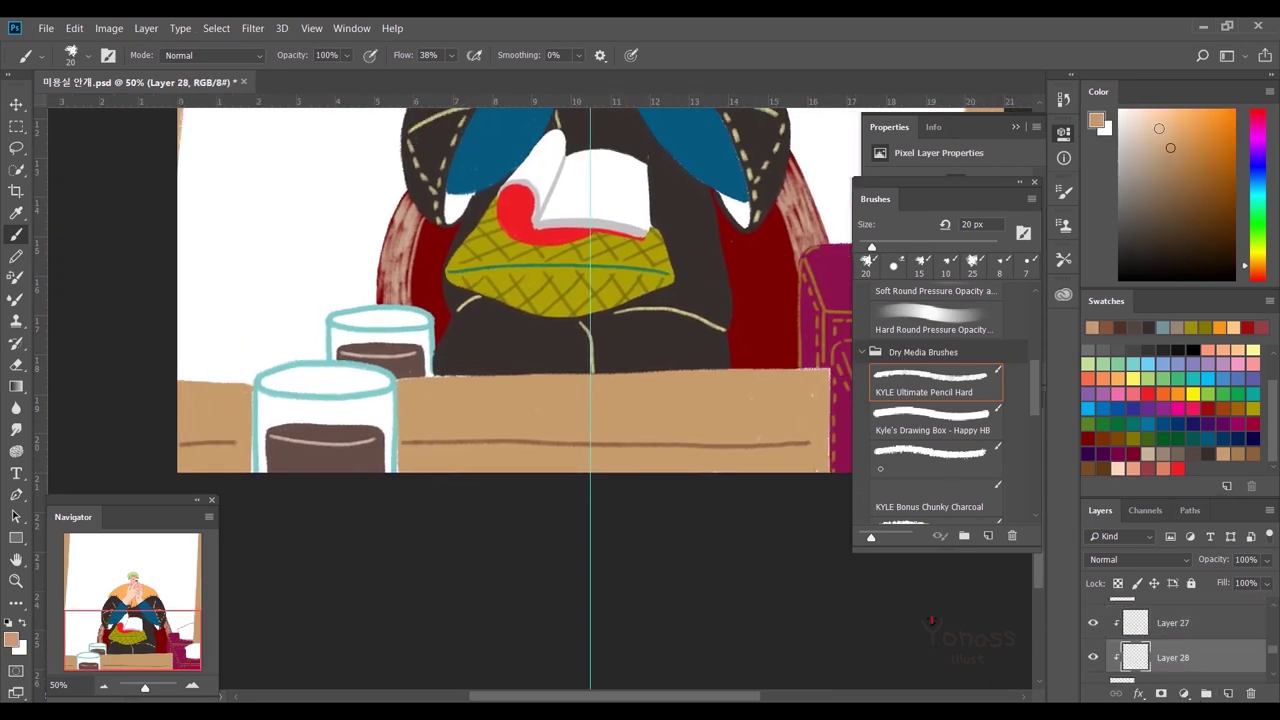
pyautogui.keyDown('alt'); pyautogui.click(447, 402); pyautogui.keyUp('alt')
pyautogui.moveTo(400, 391); pyautogui.dragTo(819, 417)
pyautogui.moveTo(522, 392); pyautogui.dragTo(828, 372)
pyautogui.moveTo(398, 412); pyautogui.dragTo(711, 430)
# - Add brown grain strokes along the table's lower left and bottom edge
pyautogui.moveTo(246, 413)
pyautogui.mouseDown()
pyautogui.moveTo(346, 400)
pyautogui.moveTo(217, 342)
pyautogui.mouseUp()
pyautogui.moveTo(190, 388); pyautogui.dragTo(192, 416)
pyautogui.moveTo(495, 392)
pyautogui.mouseDown()
pyautogui.moveTo(427, 427)
pyautogui.moveTo(407, 469)
pyautogui.moveTo(466, 484)
pyautogui.mouseUp()
pyautogui.moveTo(560, 462); pyautogui.dragTo(560, 484)
pyautogui.moveTo(660, 462)
pyautogui.mouseDown()
pyautogui.moveTo(660, 484)
pyautogui.moveTo(721, 484)
pyautogui.mouseUp()
pyautogui.moveTo(721, 470); pyautogui.dragTo(725, 528)
pyautogui.scroll(5, 743, 518)
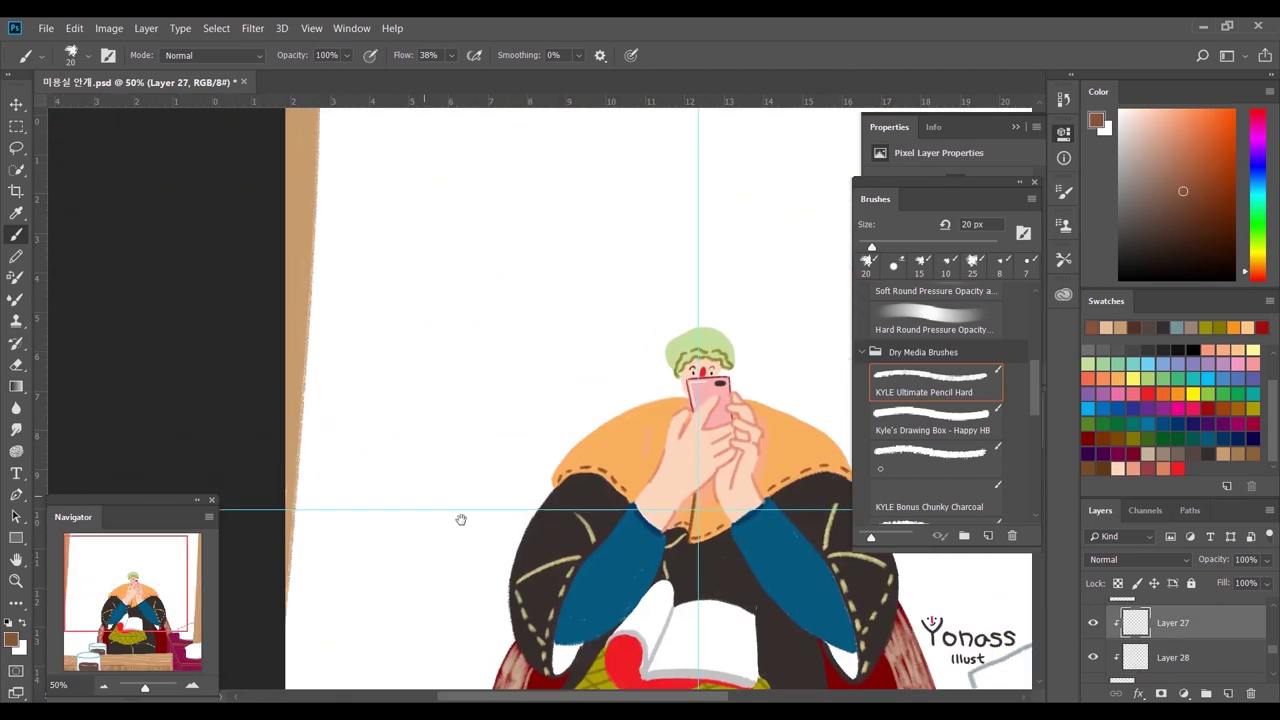
pyautogui.hotkey('ctrl', '-')
# - Texture the brown left and right side strips with light peach vertical strokes
pyautogui.click(1173, 657)
pyautogui.click(1092, 327)
pyautogui.moveTo(272, 306); pyautogui.dragTo(276, 160)
pyautogui.hotkey('ctrl', 'z')
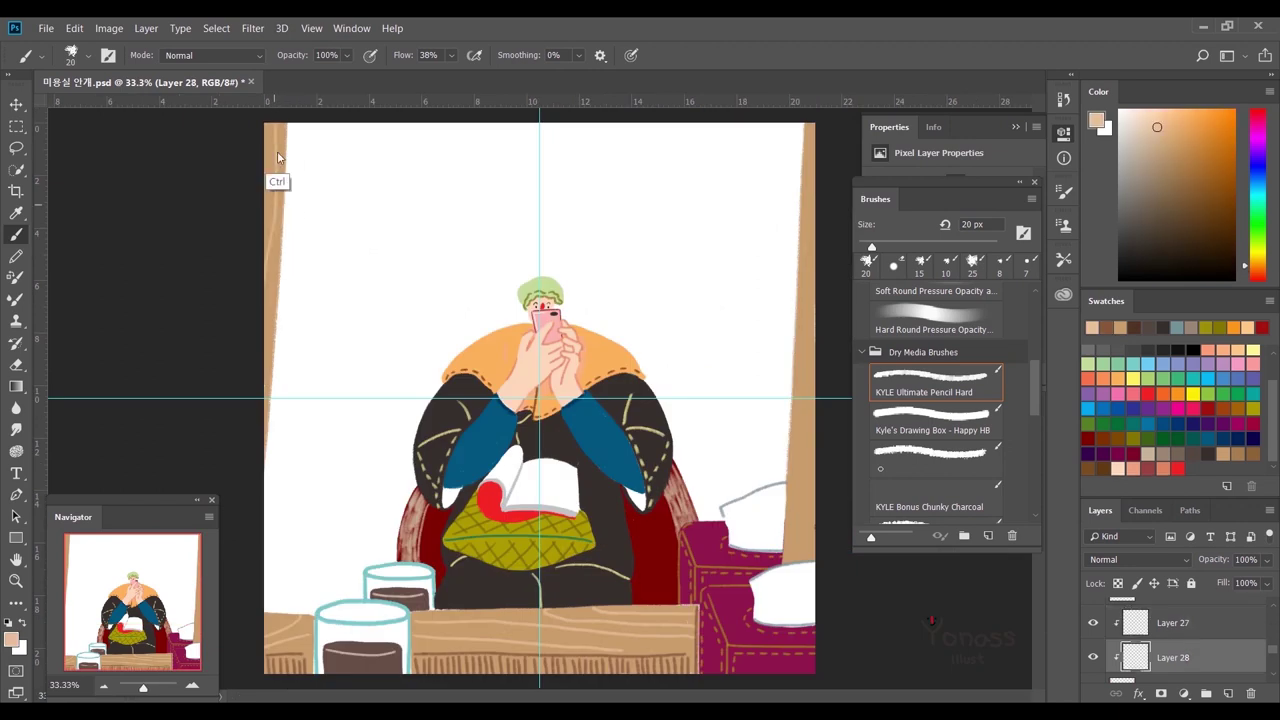
pyautogui.moveTo(271, 360); pyautogui.dragTo(276, 145)
pyautogui.moveTo(812, 157); pyautogui.dragTo(794, 540)
pyautogui.moveTo(810, 190); pyautogui.dragTo(800, 520)
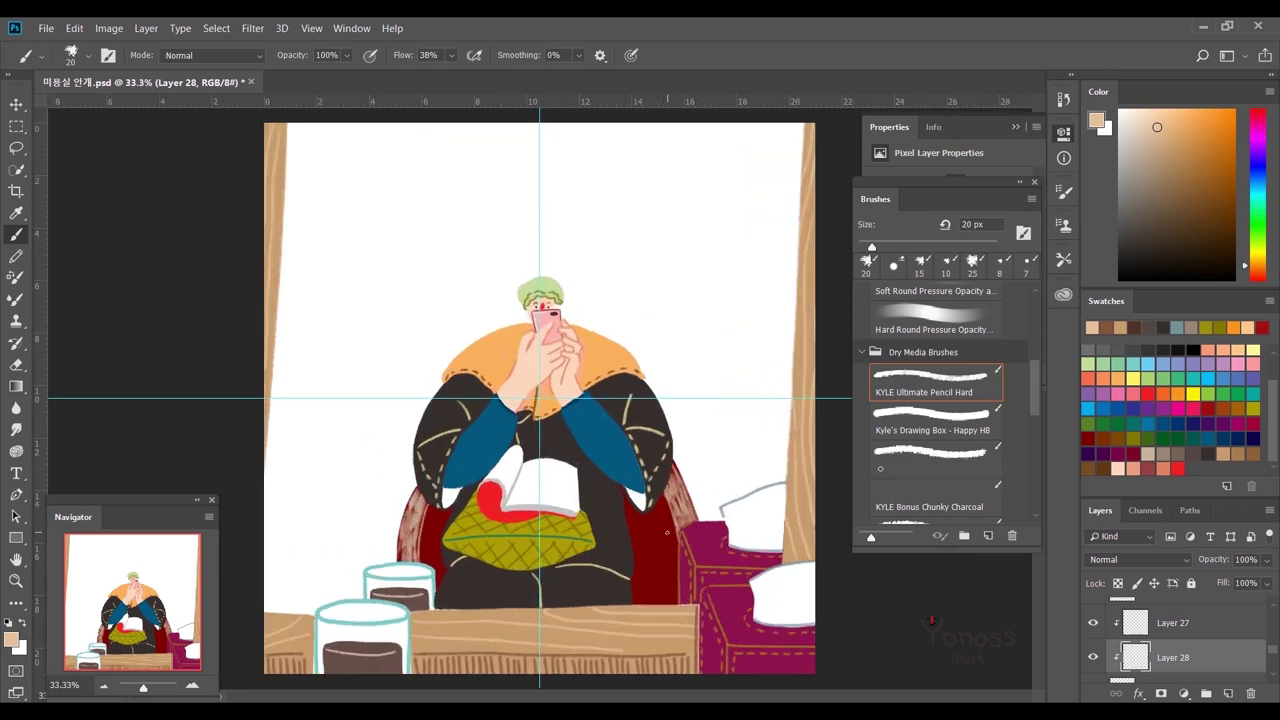
pyautogui.scroll(3, 666, 531)
pyautogui.click(1160, 665)
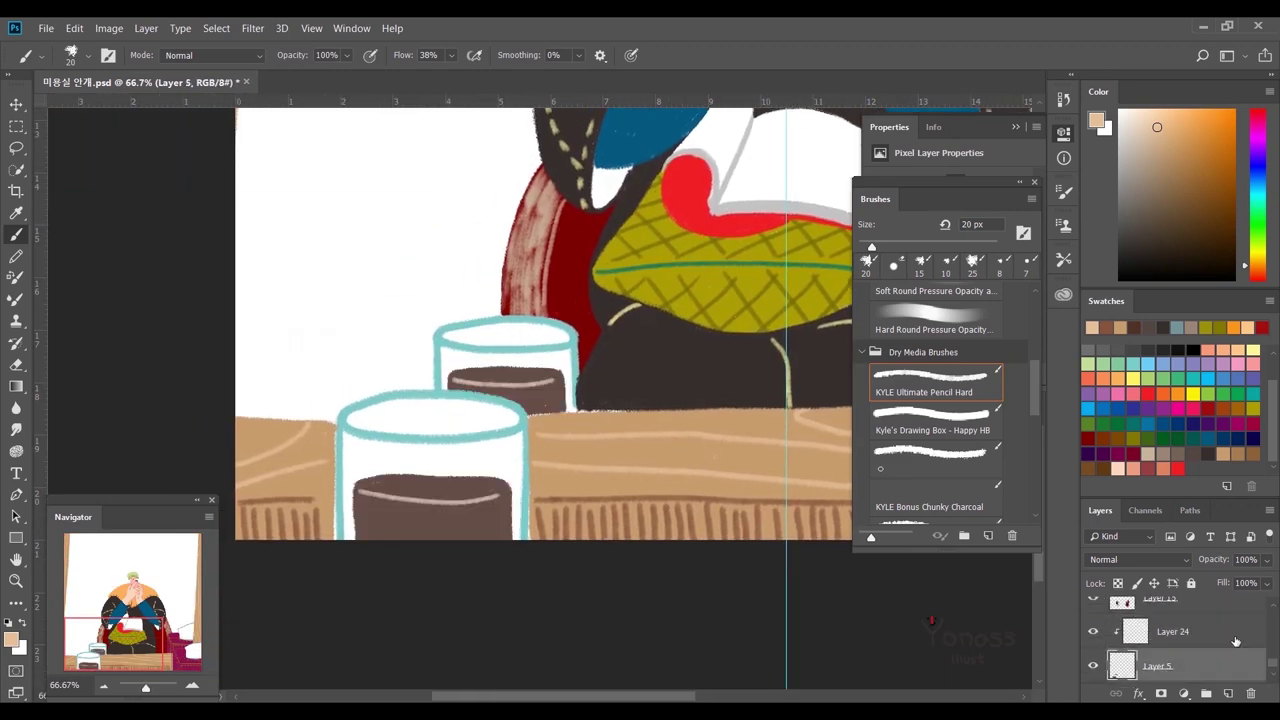
# - On new Layer 29 below the glasses, draw a black 25 px straw in the back glass
pyautogui.click(1228, 693)
pyautogui.press('d')
pyautogui.click(930, 455)
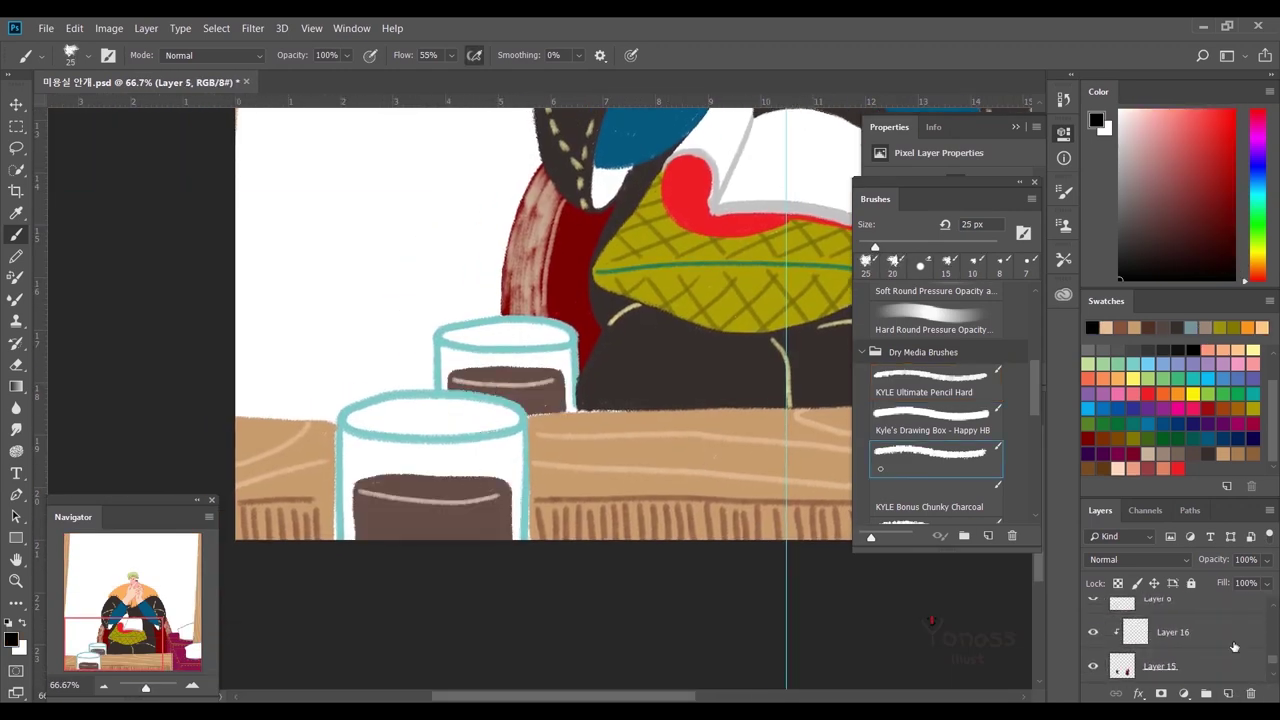
pyautogui.moveTo(475, 452); pyautogui.dragTo(468, 483)
pyautogui.moveTo(1157, 638); pyautogui.dragTo(949, 610)
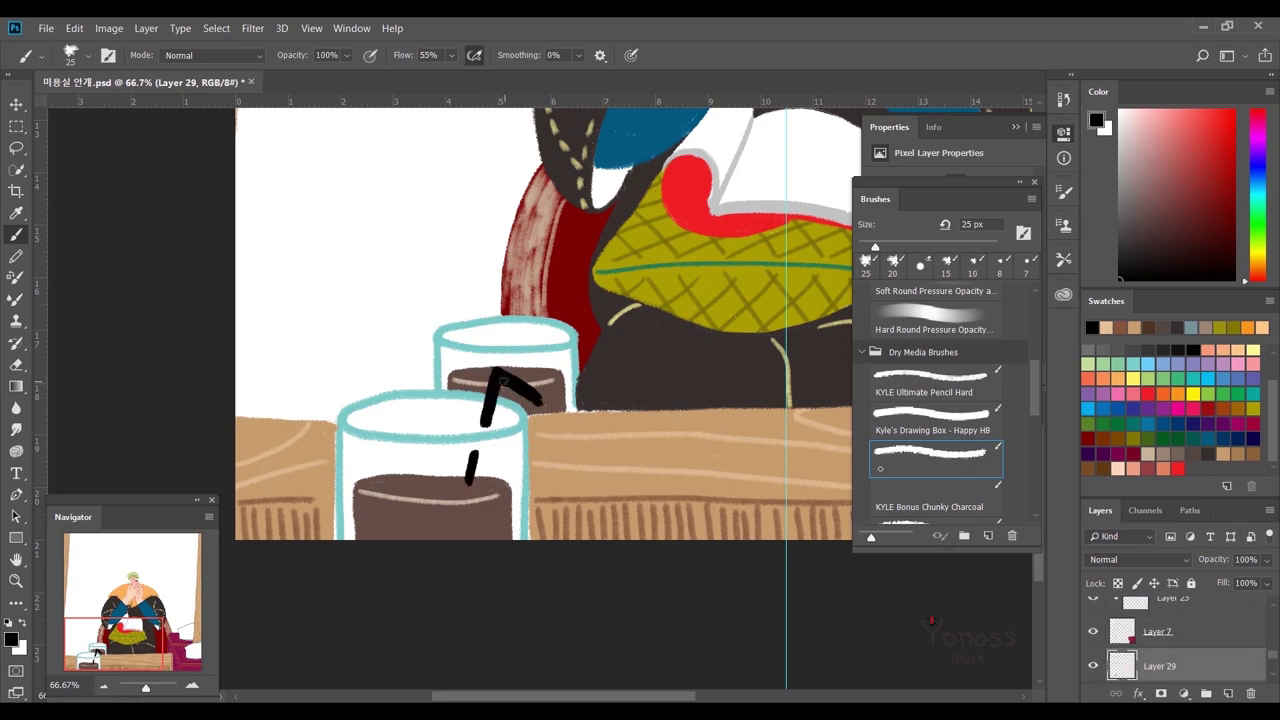
# - Draw the black straw in the front glass, switch to an 8 px pencil, and save
pyautogui.scroll(-2, 538, 402)
pyautogui.scroll(2, 476, 410)
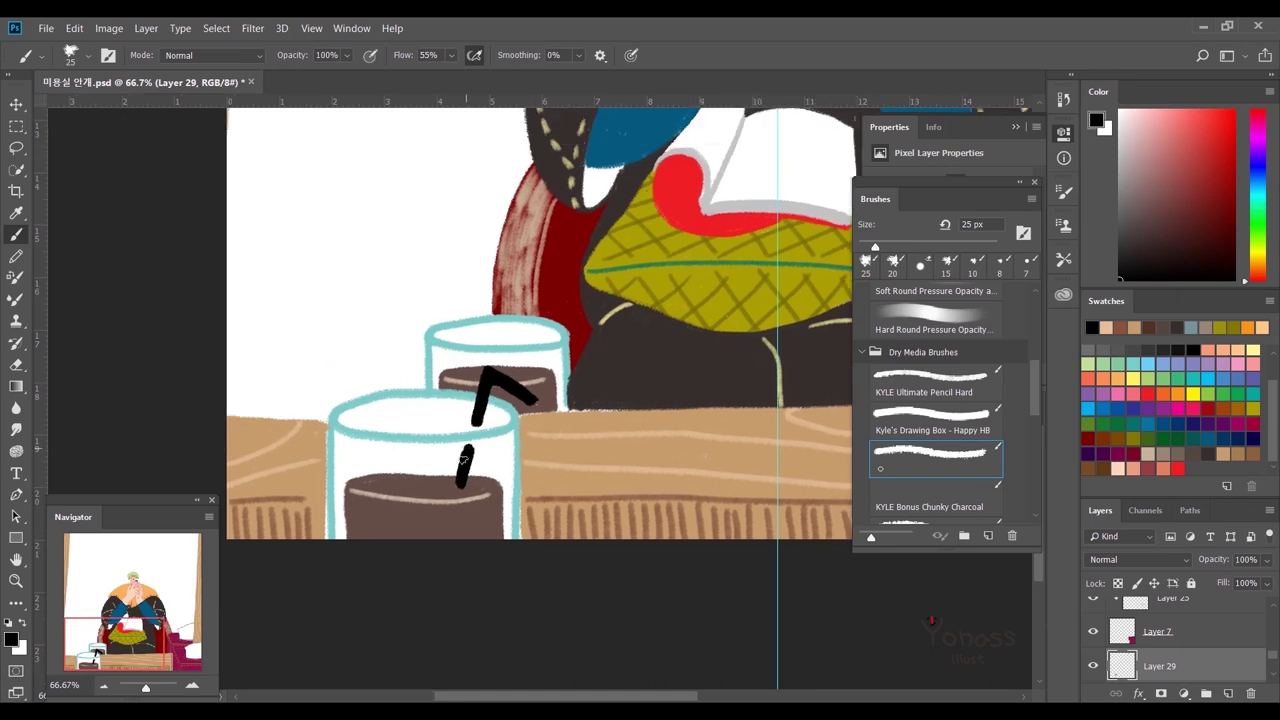
pyautogui.moveTo(521, 413); pyautogui.dragTo(522, 398)
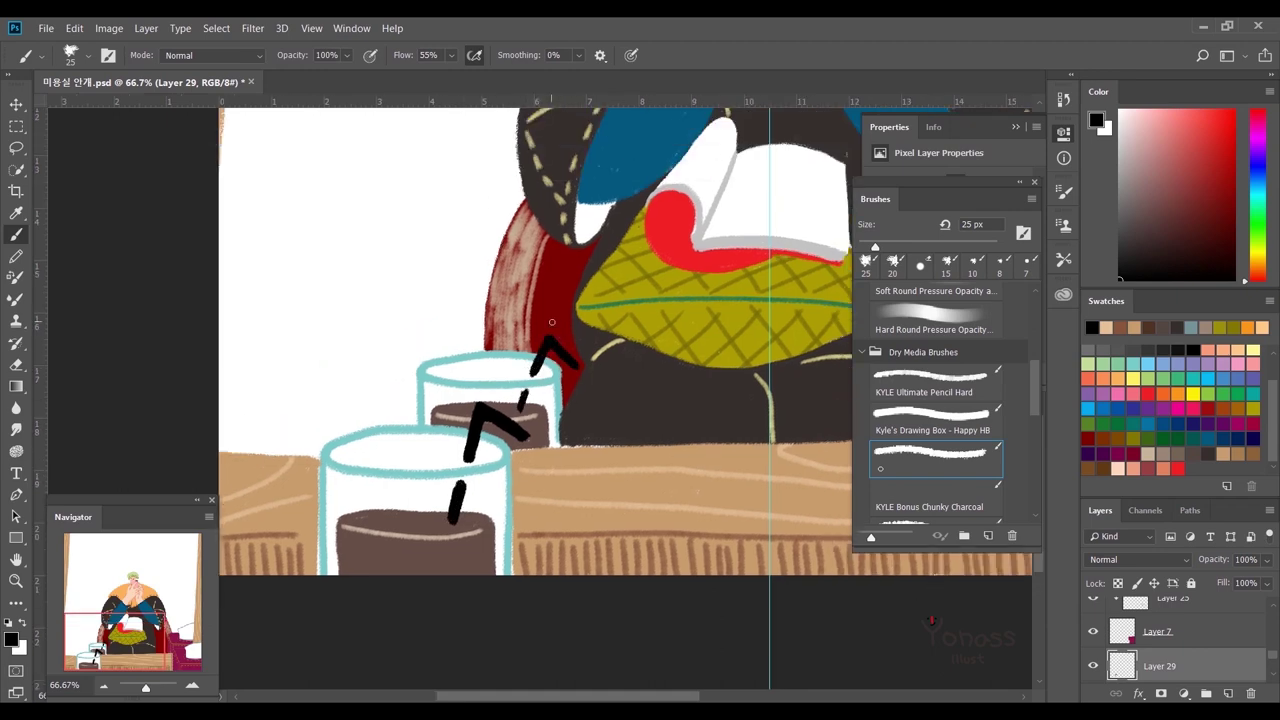
pyautogui.click(930, 380)
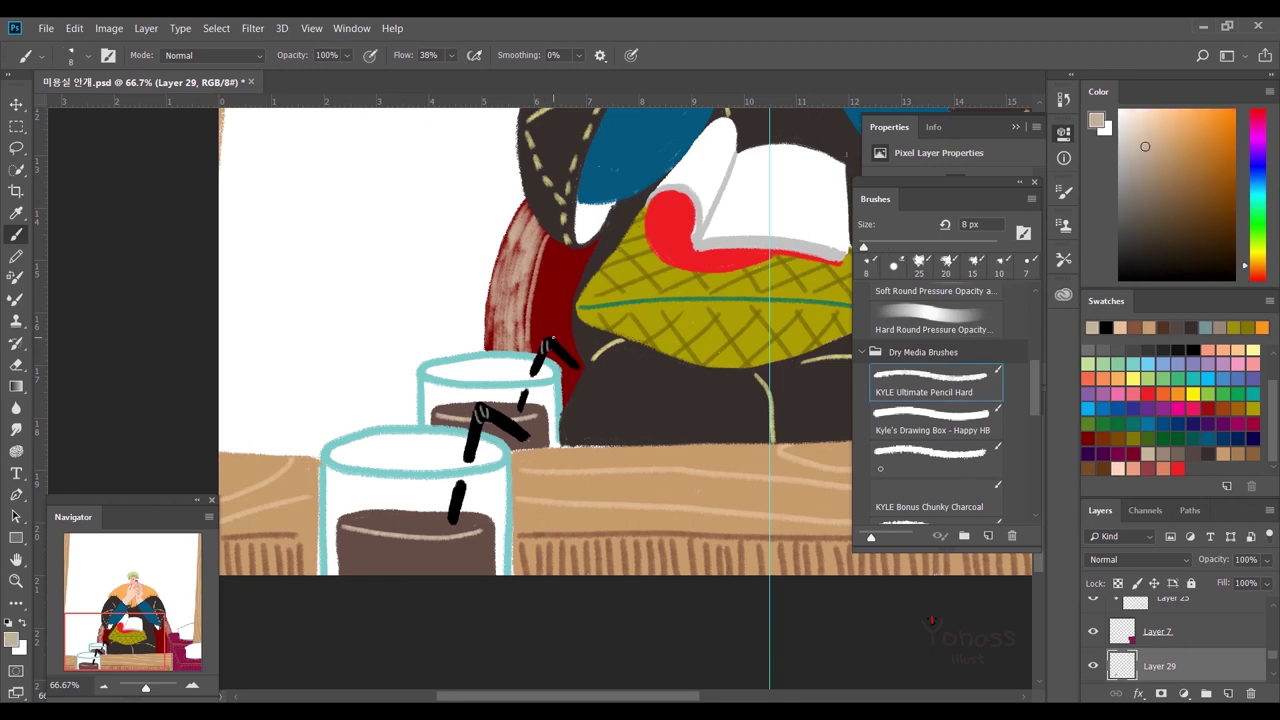
pyautogui.scroll(-3, 524, 437)
pyautogui.hscroll(-3, 524, 437)
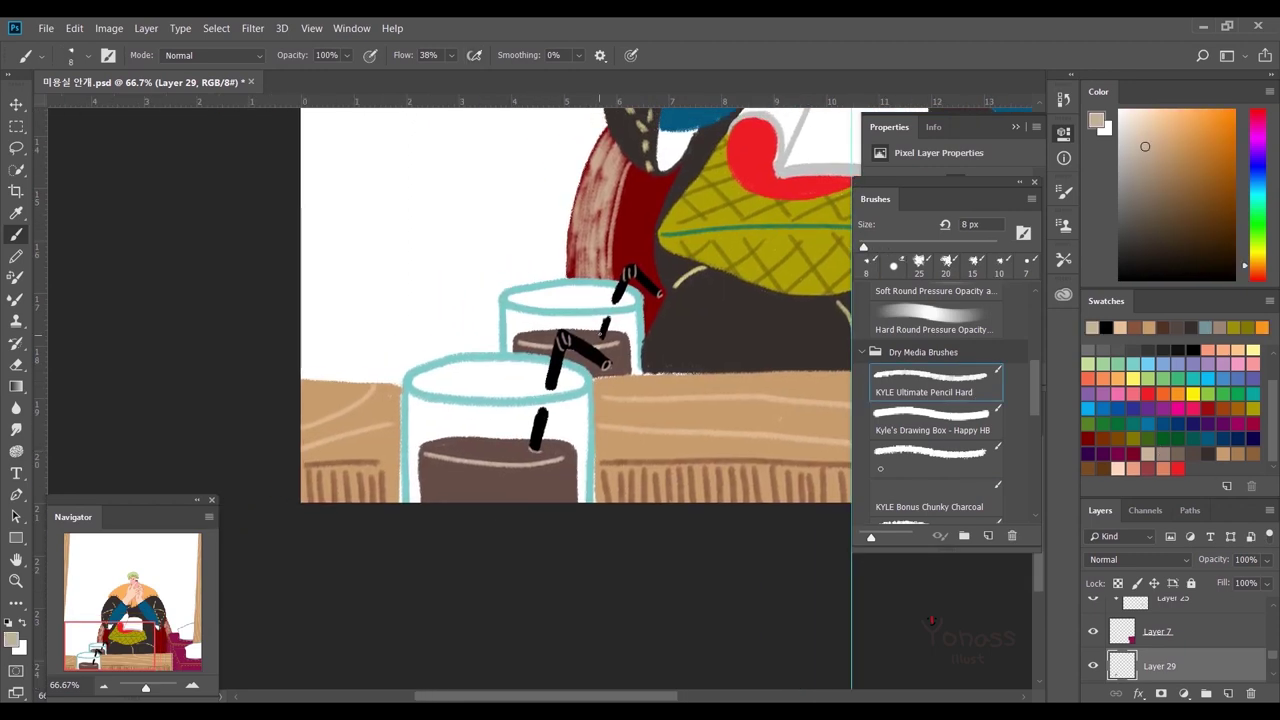
pyautogui.hotkey('ctrl', 's')
pyautogui.scroll(-3, 1275, 607)
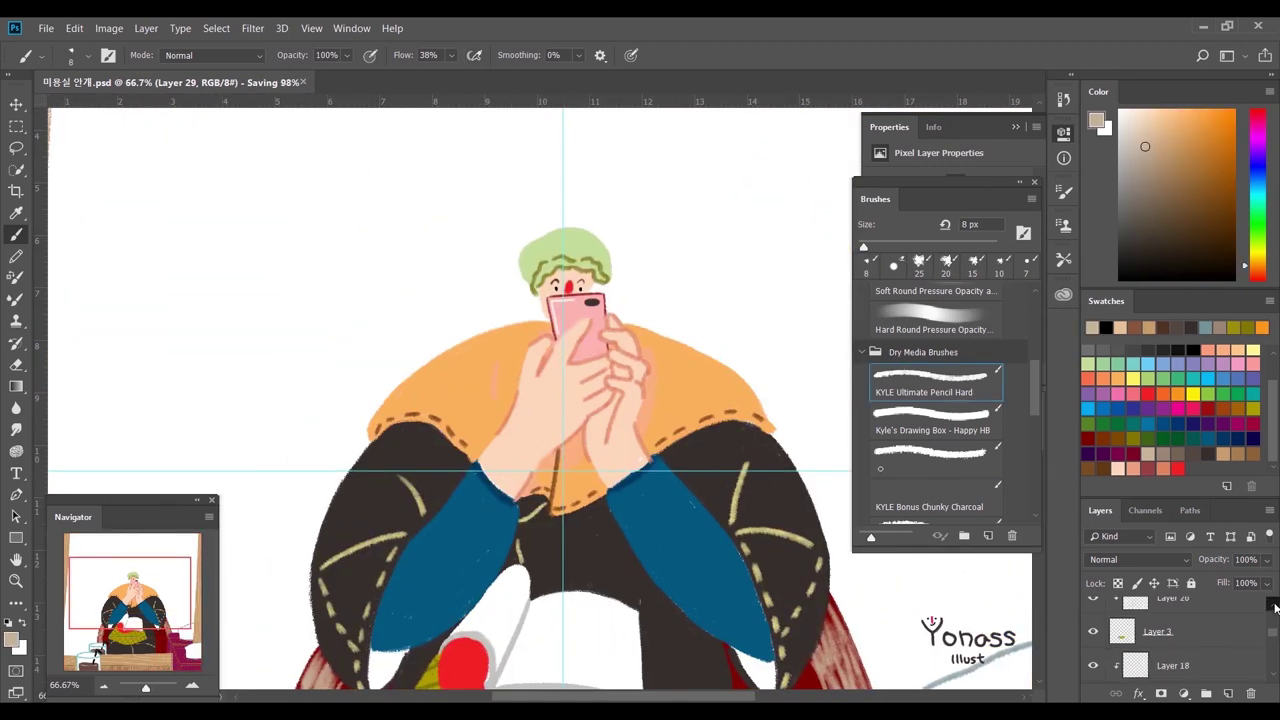
# - Dab pale yellow highlight dots on the green hair on Layer 21, then zoom out and save
pyautogui.scroll(-2, 1096, 622)
pyautogui.keyDown('ctrl'); pyautogui.click(600, 380); pyautogui.keyUp('ctrl')
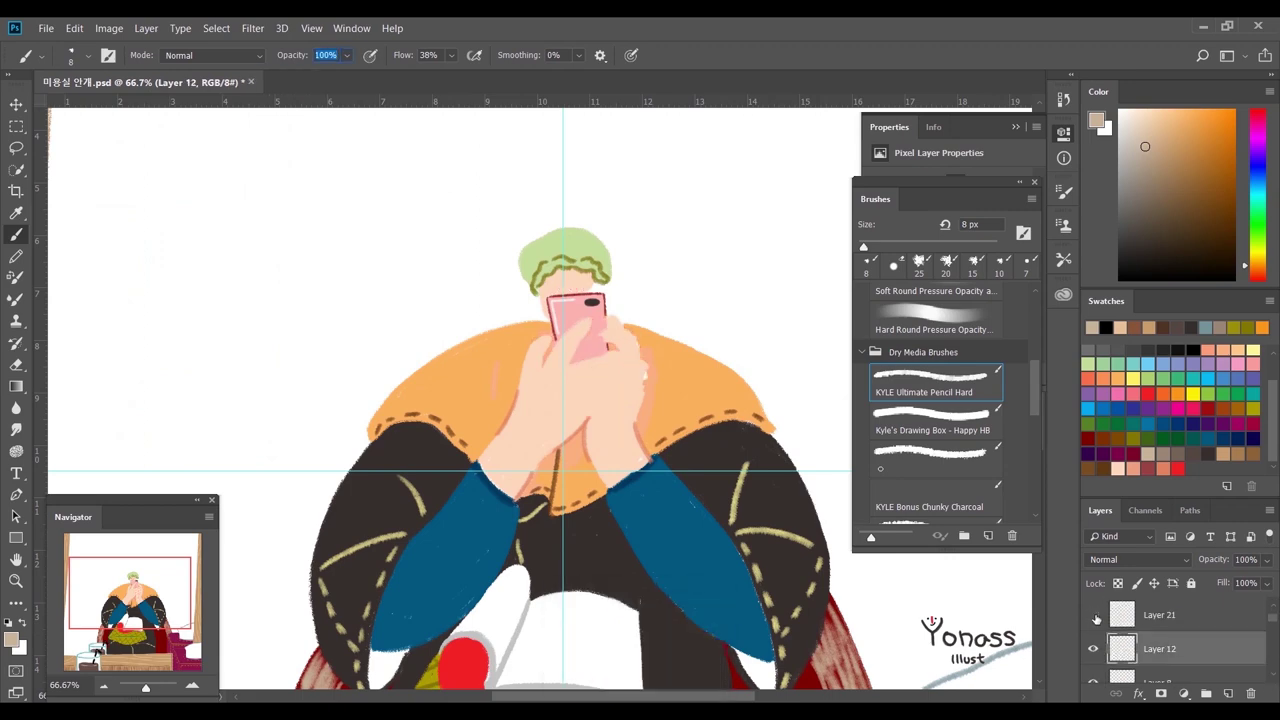
pyautogui.scroll(2, 1170, 410)
pyautogui.click(1106, 397)
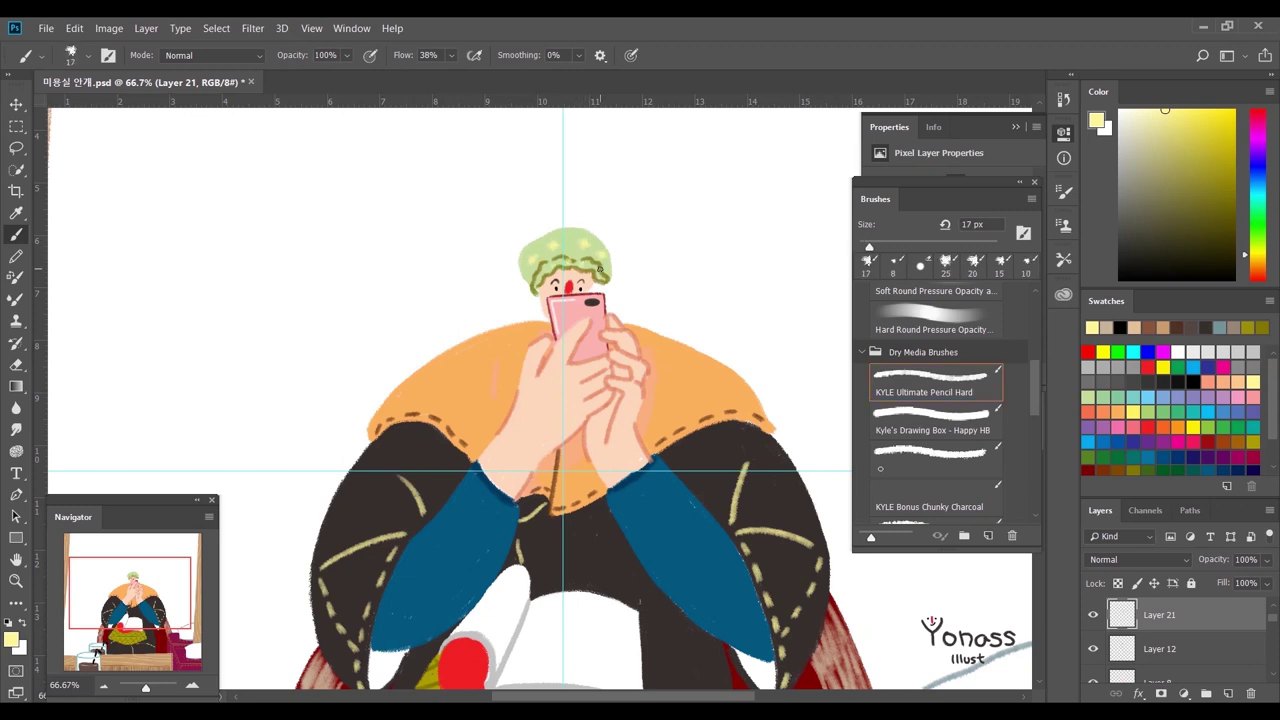
pyautogui.hotkey('ctrl', '-')
pyautogui.hotkey('ctrl', 's')
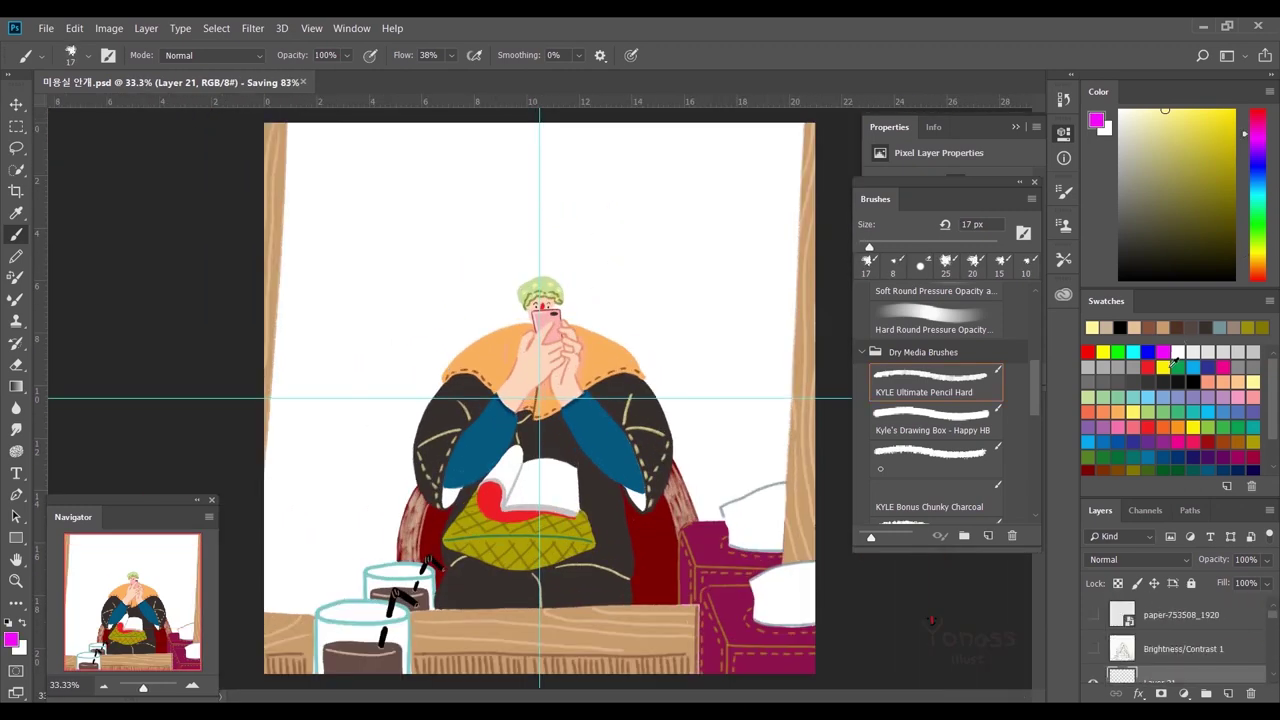
# - Set white as the colour with a 20 px brush and pan over the drinks and table
pyautogui.click(1163, 351)
pyautogui.click(1178, 351)
pyautogui.hotkey('ctrl', '+')
pyautogui.scroll(-3, 540, 400)
pyautogui.moveTo(868, 244); pyautogui.dragTo(872, 244)
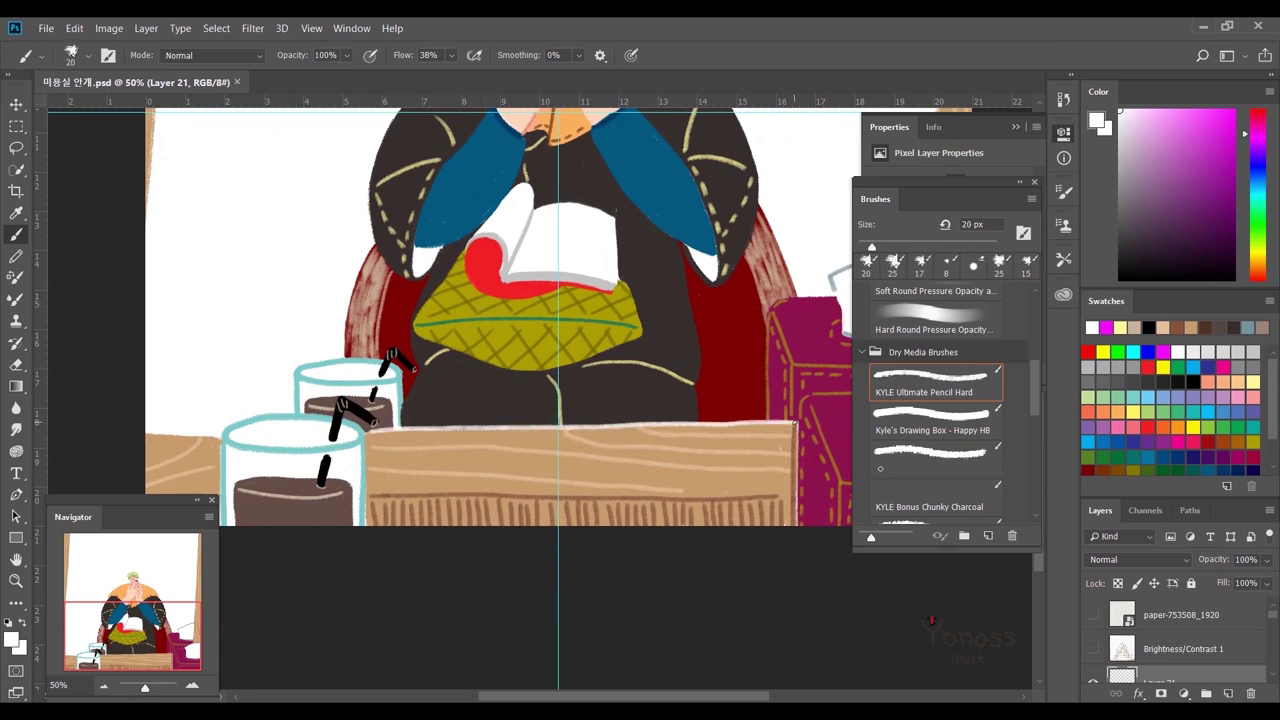
pyautogui.moveTo(800, 423); pyautogui.dragTo(779, 361)
pyautogui.moveTo(716, 452); pyautogui.dragTo(768, 394)
pyautogui.moveTo(345, 465); pyautogui.dragTo(475, 325)
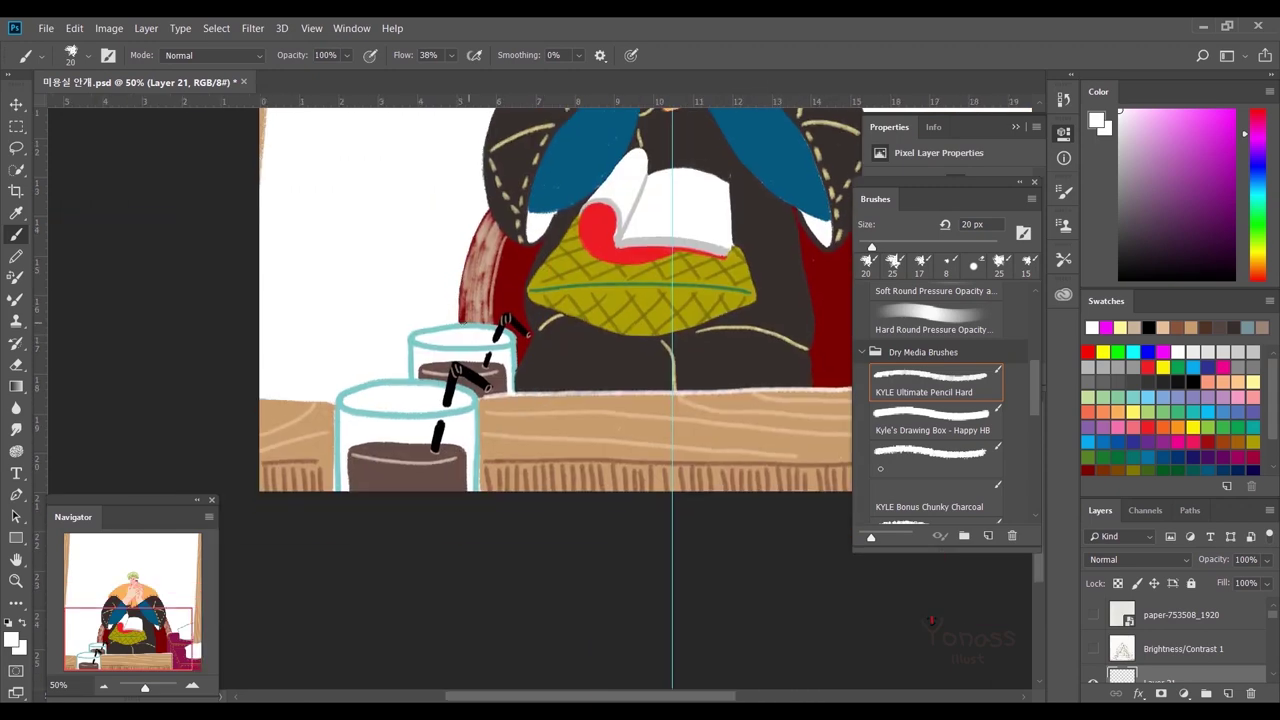
pyautogui.scroll(-3, 1180, 640)
# - Select Layer 1 then Layer 21, choose the KYLE Ultimate Pencil Hard brush, and view the figure's head
pyautogui.click(1264, 620)
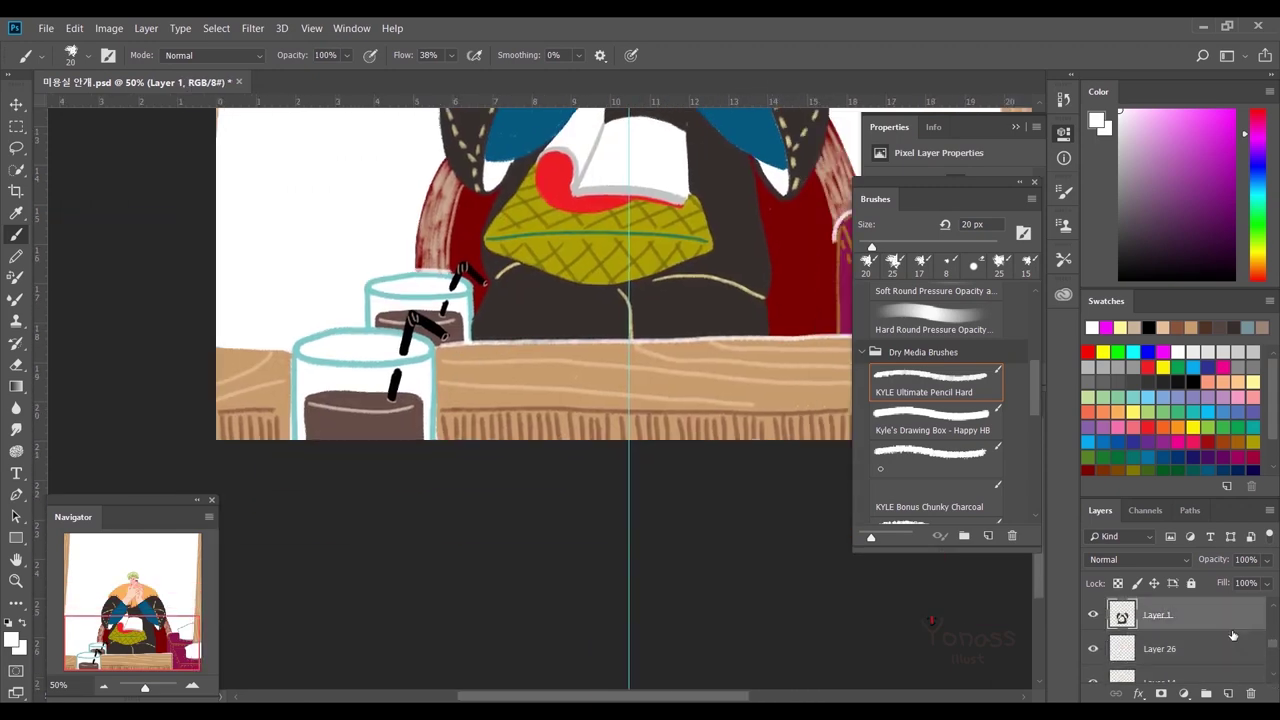
pyautogui.moveTo(484, 284)
pyautogui.mouseDown()
pyautogui.moveTo(498, 584)
pyautogui.moveTo(412, 541)
pyautogui.mouseUp()
pyautogui.scroll(3, 1275, 607)
pyautogui.click(1160, 680)
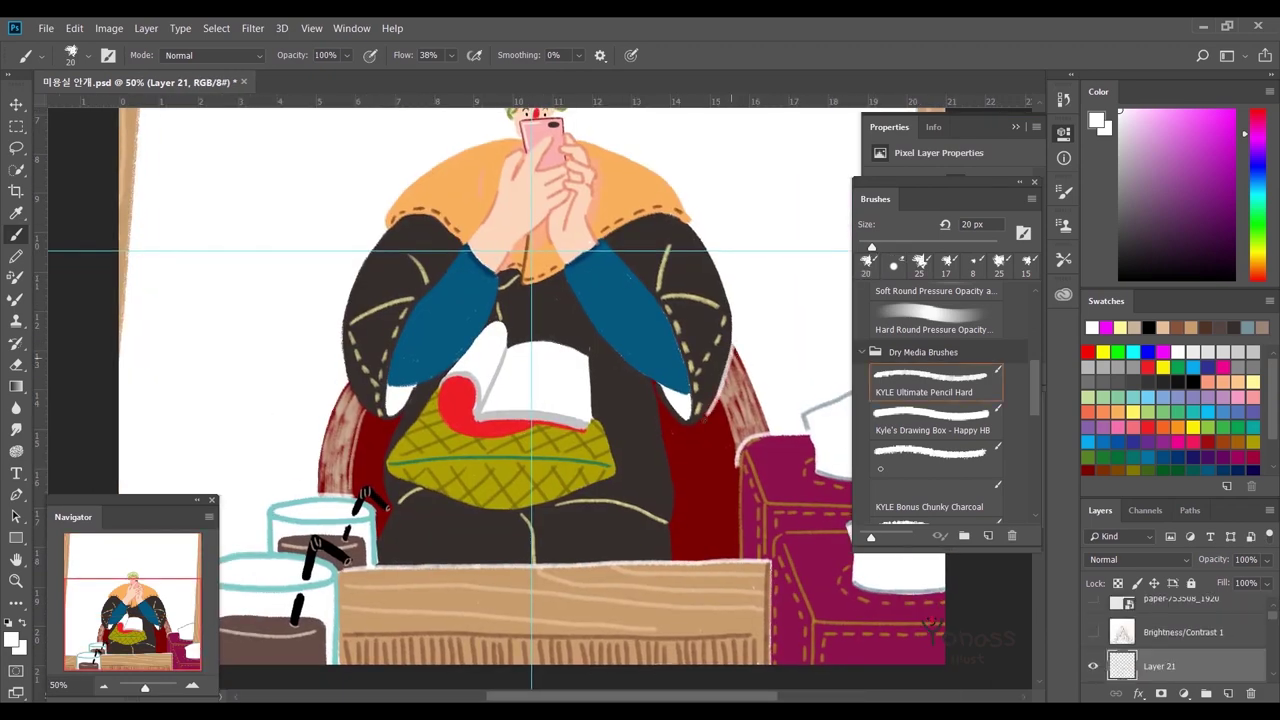
pyautogui.scroll(-2, 736, 338)
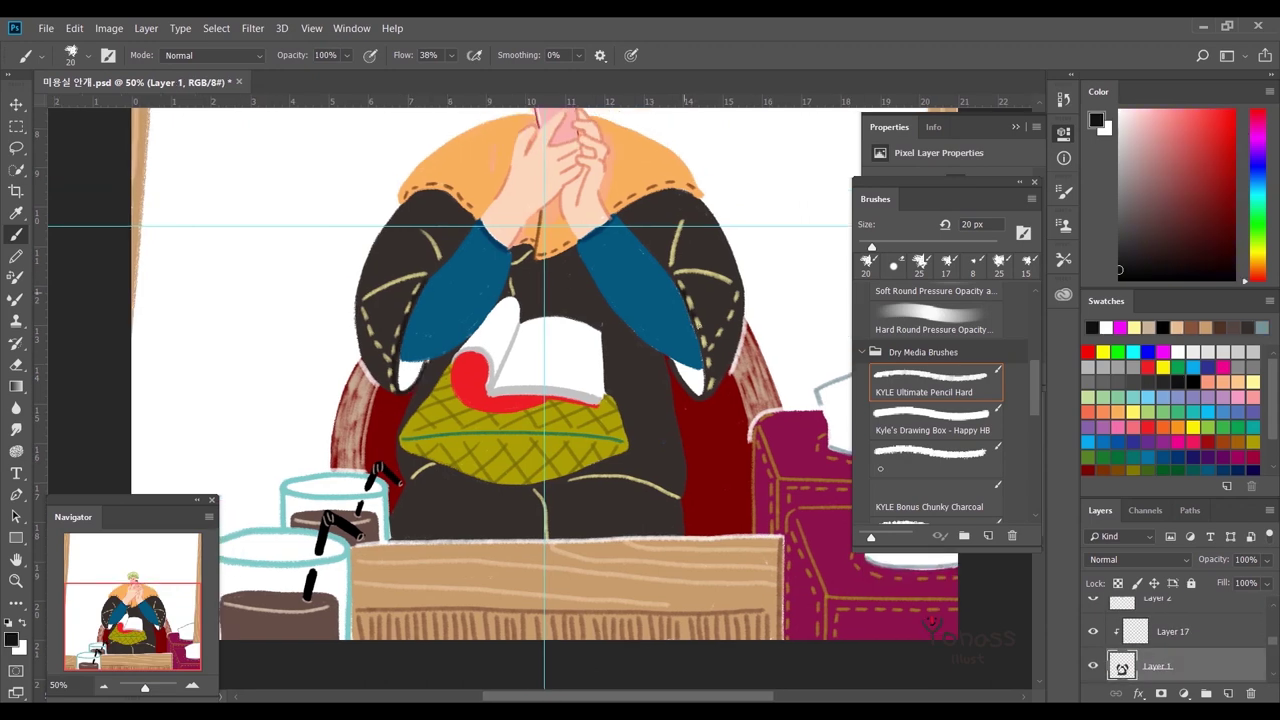
pyautogui.keyDown('ctrl'); pyautogui.click(430, 288); pyautogui.keyUp('ctrl')
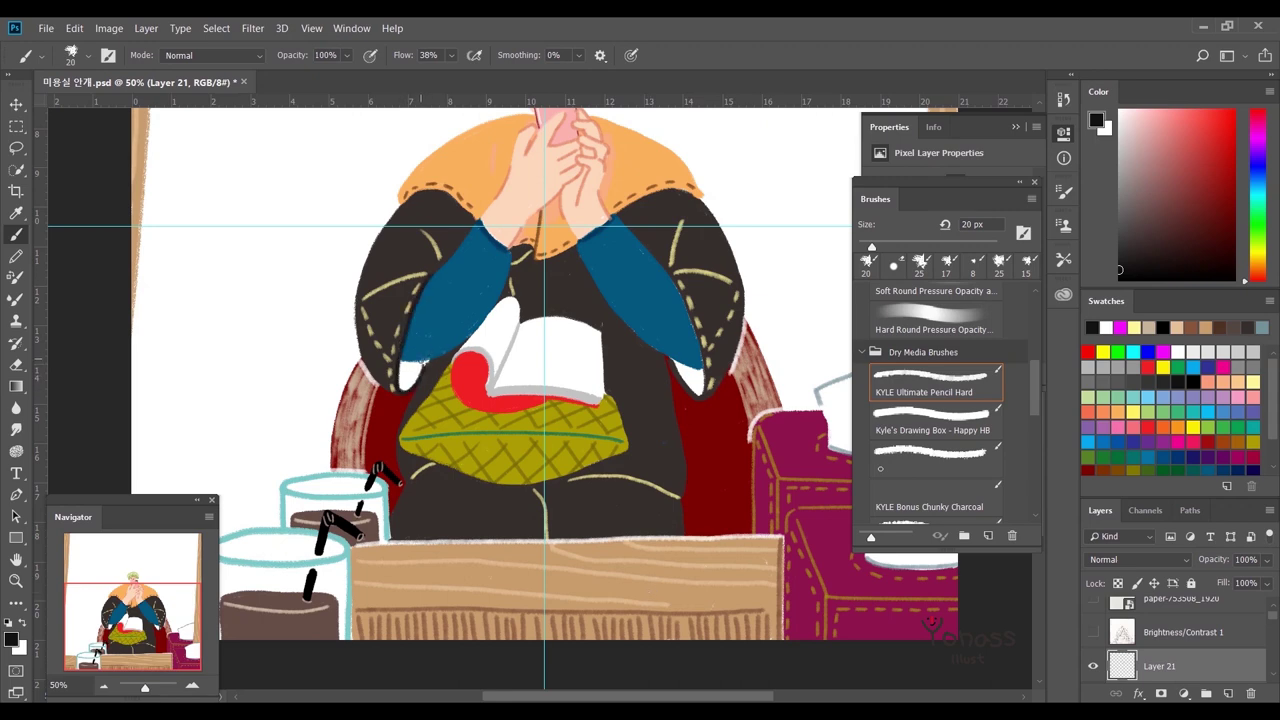
pyautogui.click(930, 385)
pyautogui.moveTo(672, 282); pyautogui.dragTo(605, 257)
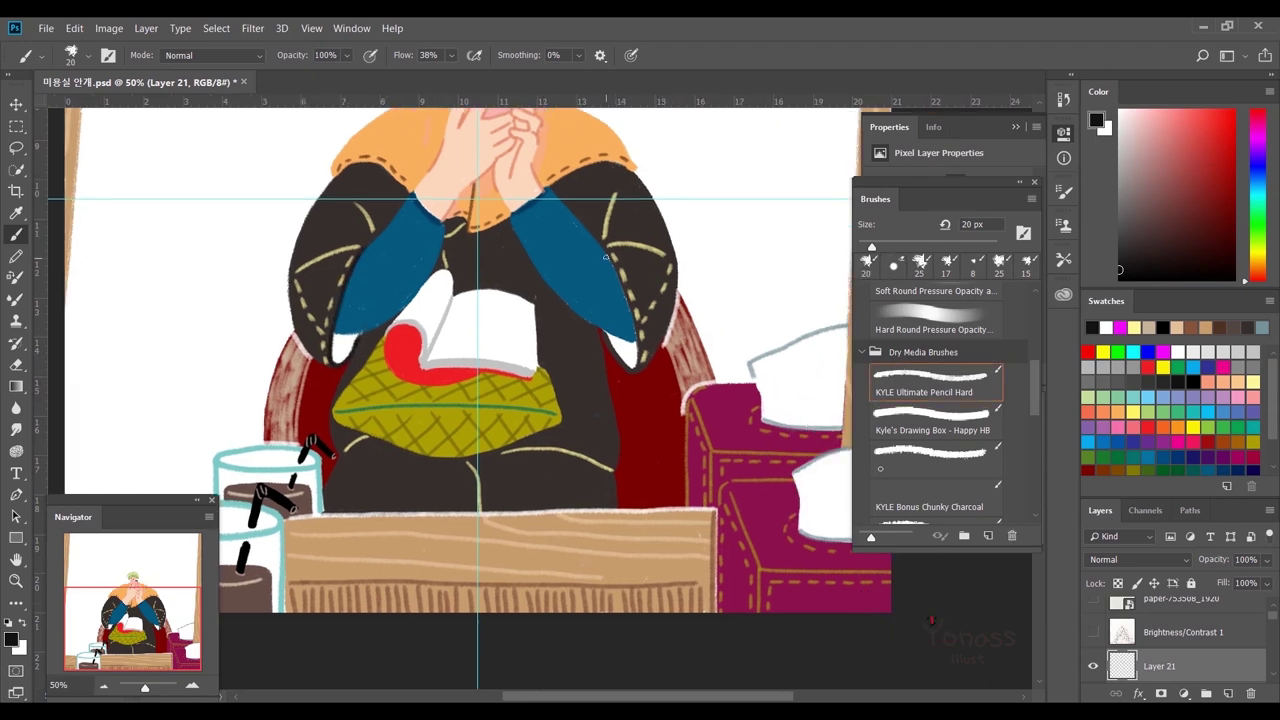
pyautogui.moveTo(378, 208); pyautogui.dragTo(398, 298)
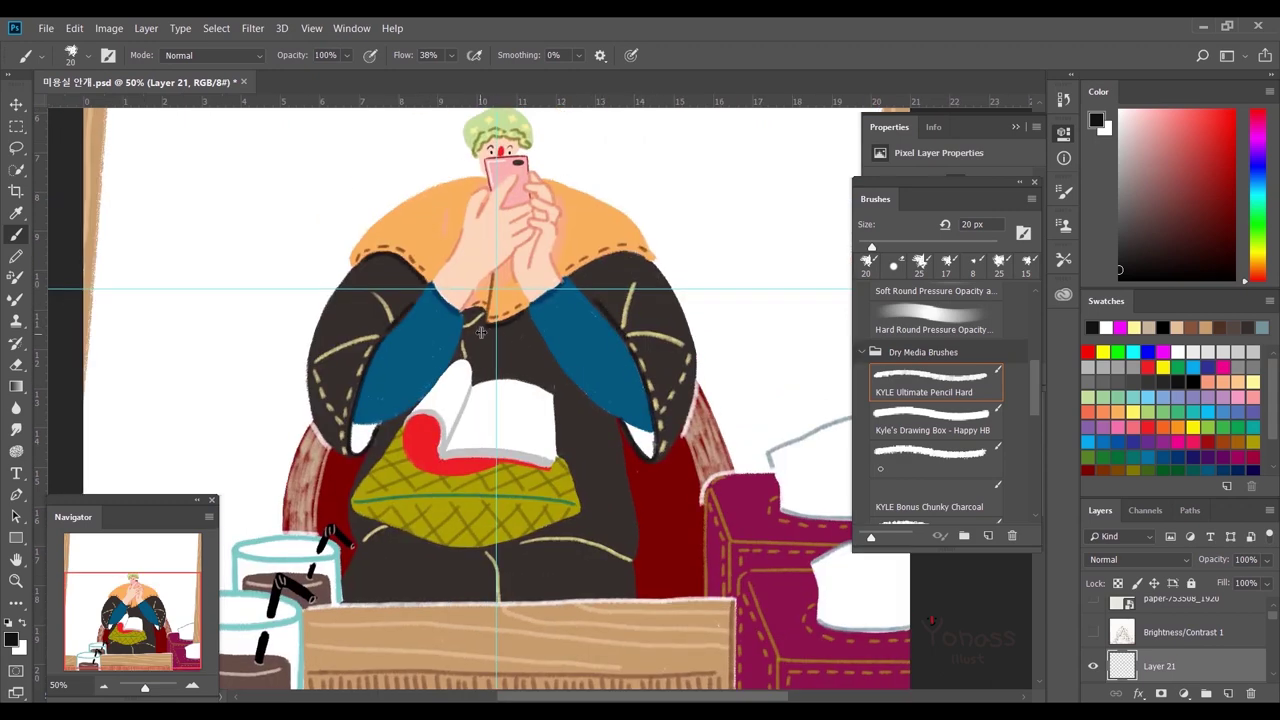
pyautogui.scroll(-3, 481, 332)
pyautogui.hotkey('ctrl', '-')
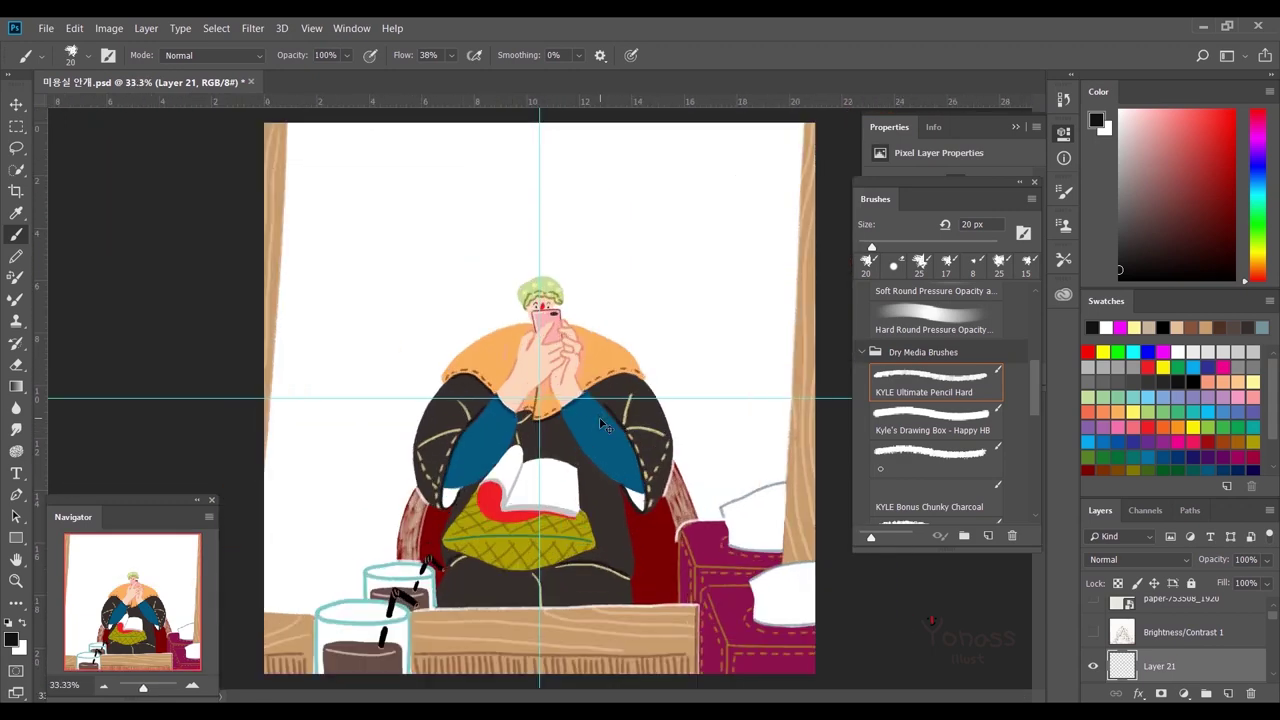
# - Save, toggle visibility of Layer 5's brown drink fill, and zoom in on the drinks
pyautogui.hotkey('ctrl', 's')
pyautogui.scroll(-5, 1160, 640)
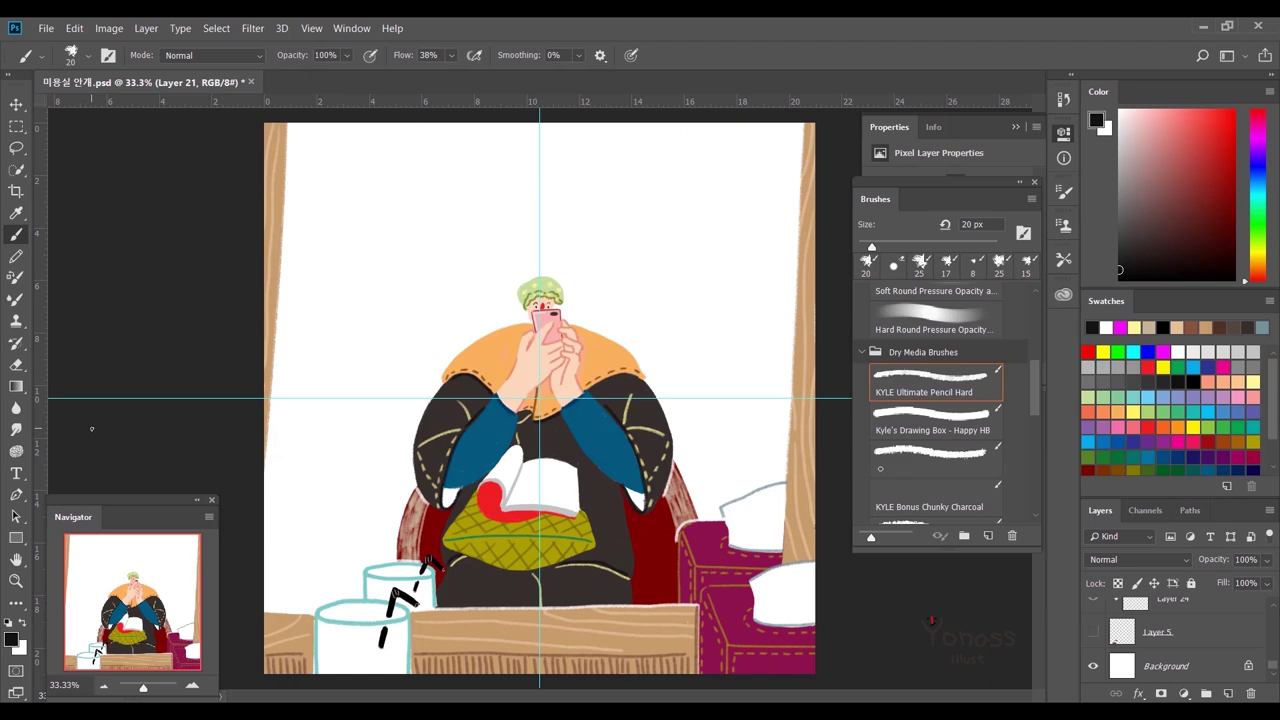
pyautogui.click(1093, 632)
pyautogui.hotkey('ctrl', '+')
# - Add a layer clipped to the drinks, pick the Beargara Pencil brush and sample dark brown
pyautogui.click(1160, 632)
pyautogui.click(1228, 693)
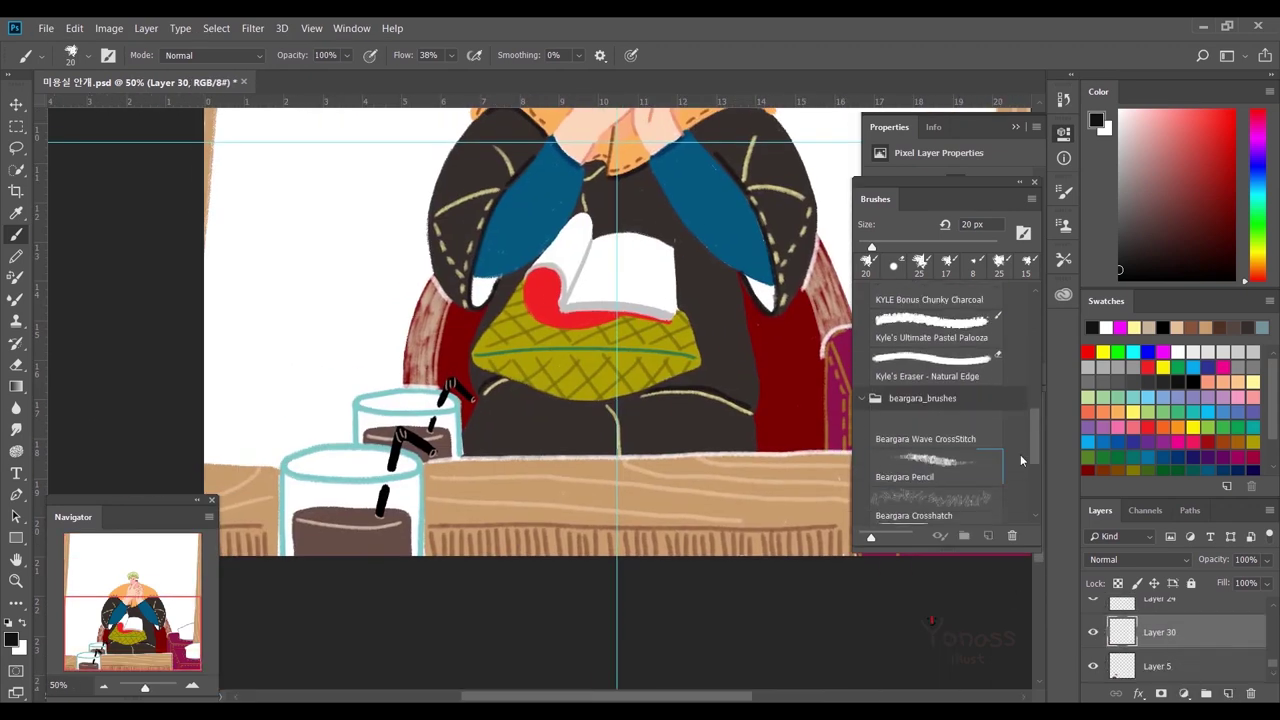
pyautogui.scroll(-1, 935, 400)
pyautogui.click(935, 470)
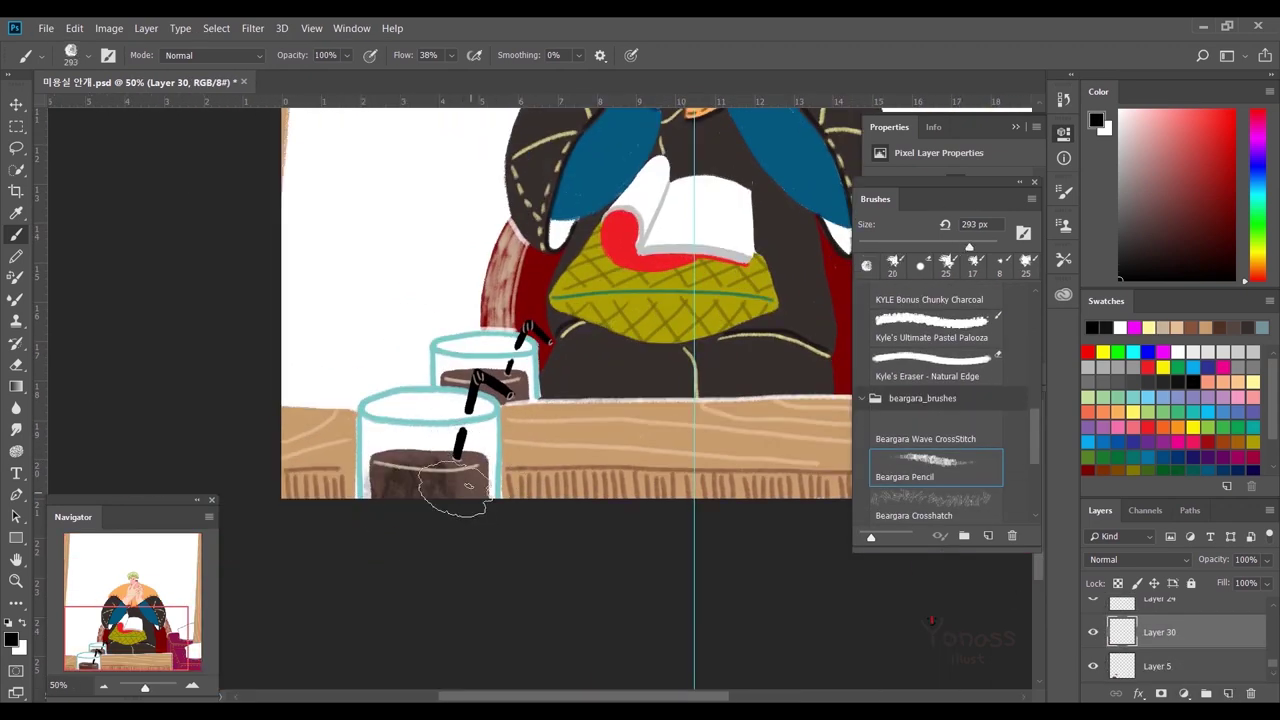
pyautogui.keyDown('alt'); pyautogui.click(445, 478); pyautogui.keyUp('alt')
pyautogui.keyDown('alt'); pyautogui.click(1176, 645); pyautogui.keyUp('alt')
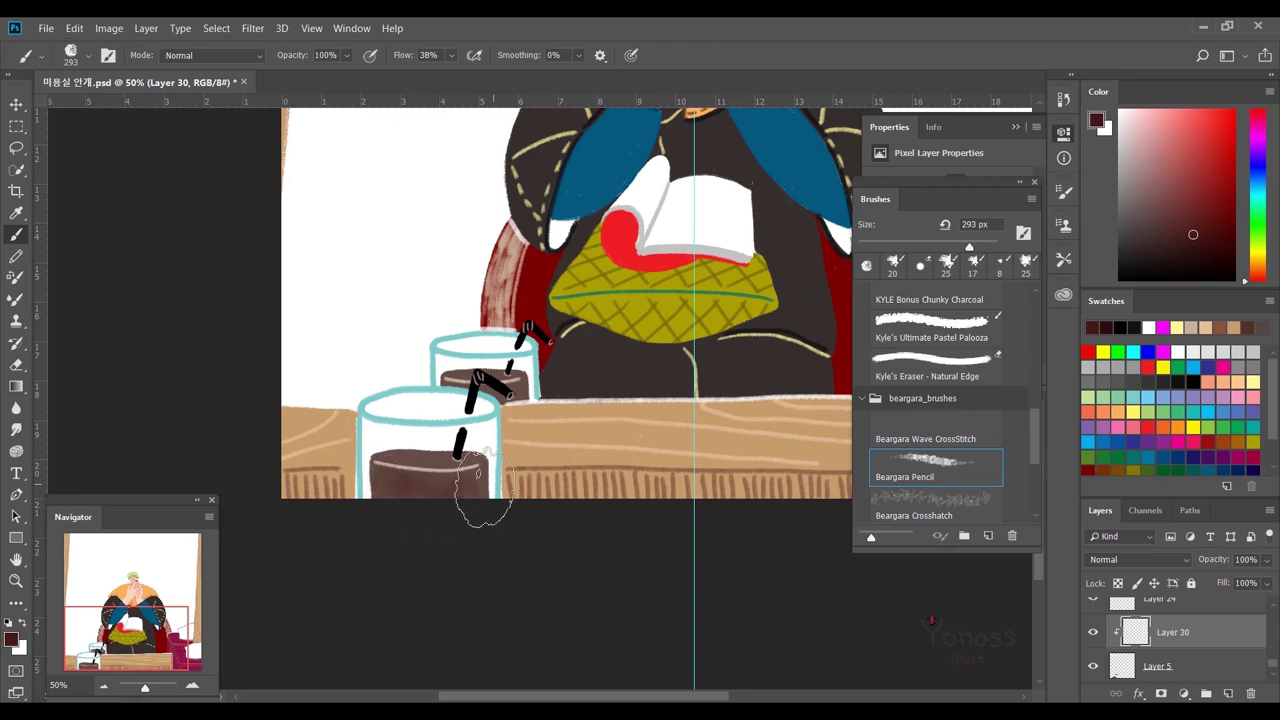
pyautogui.scroll(1, 510, 515)
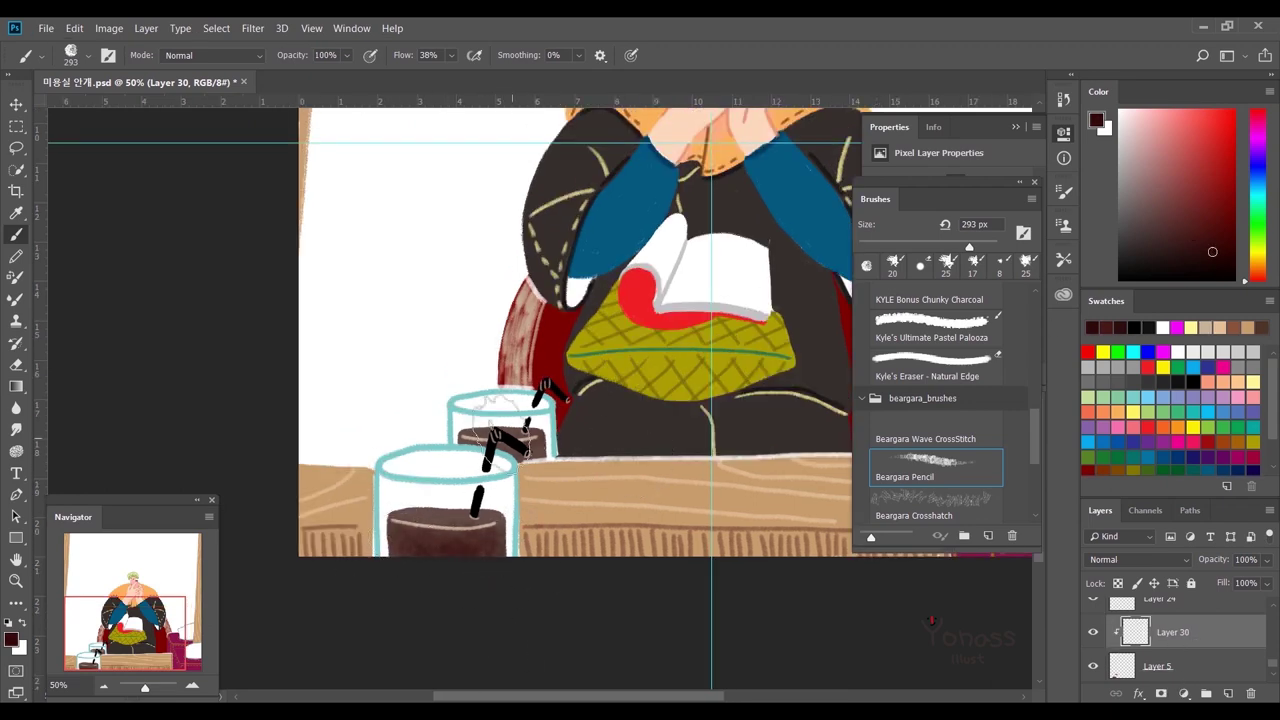
pyautogui.scroll(1, 557, 580)
pyautogui.scroll(-2, 557, 580)
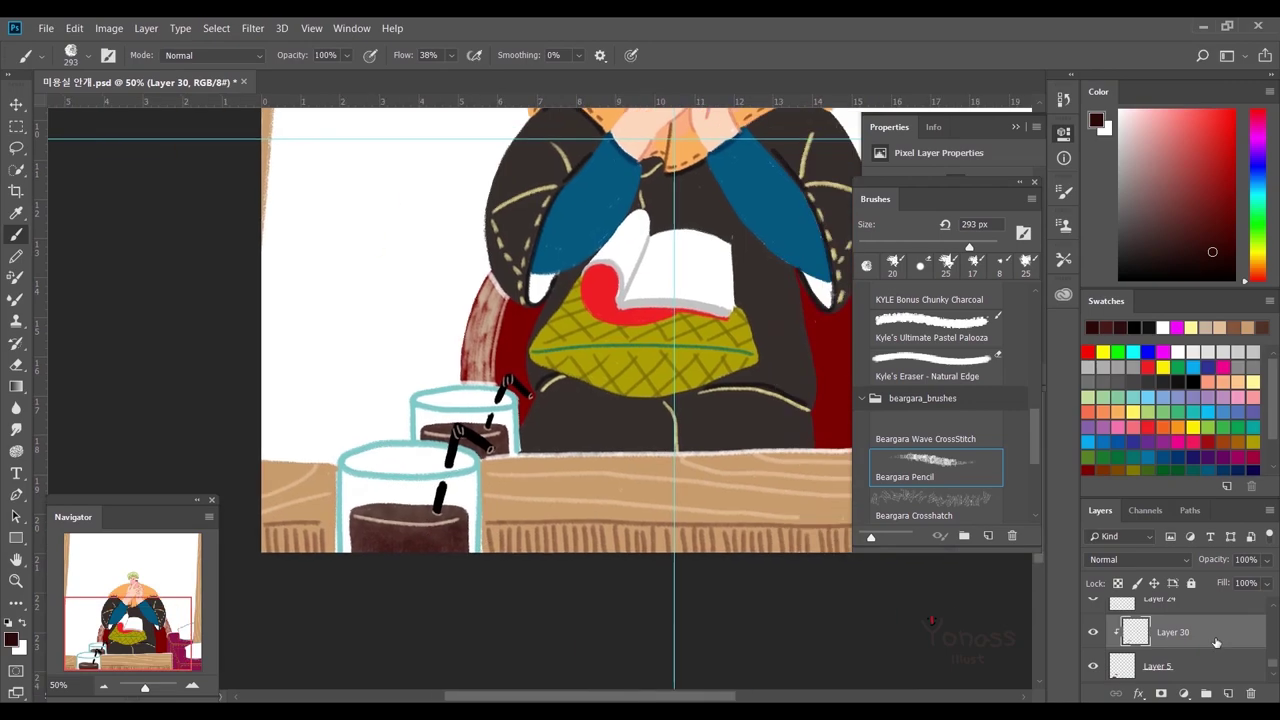
pyautogui.scroll(2, 1097, 638)
# - Add a new layer clipped to Layer 15 with the brush enlarged to 484 px
pyautogui.click(1160, 632)
pyautogui.click(1228, 693)
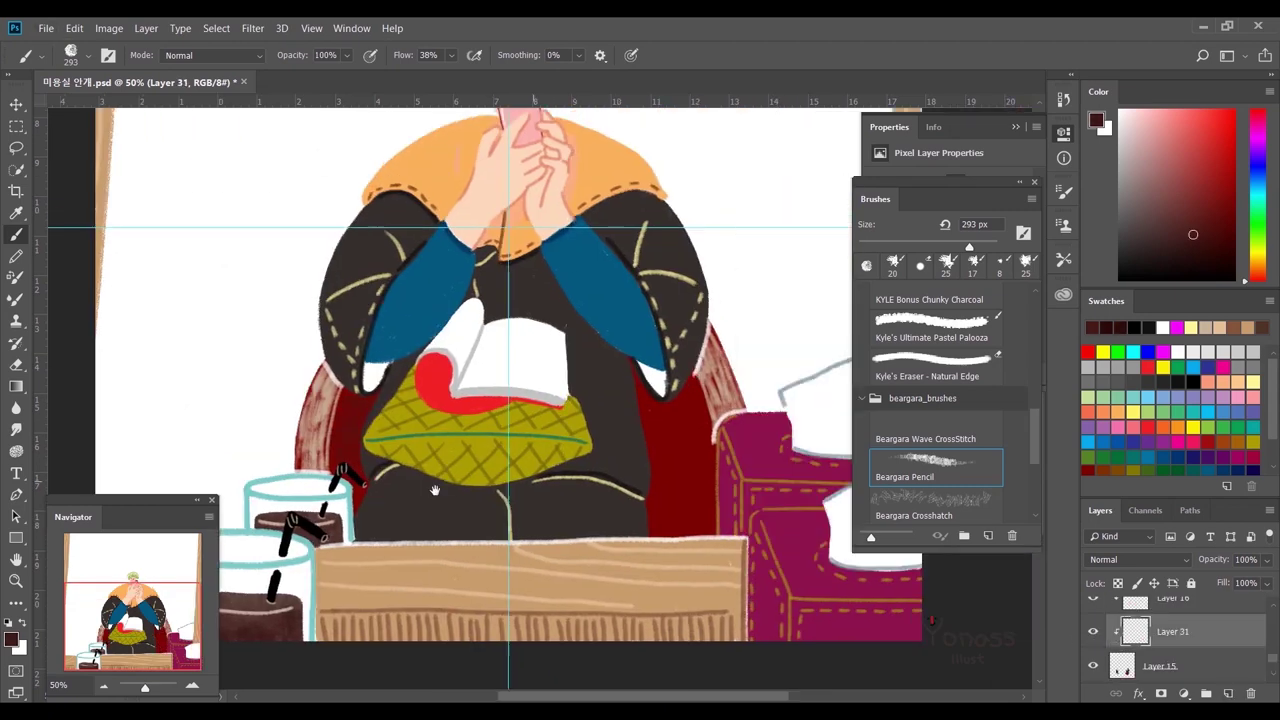
pyautogui.moveTo(720, 530); pyautogui.dragTo(742, 530)
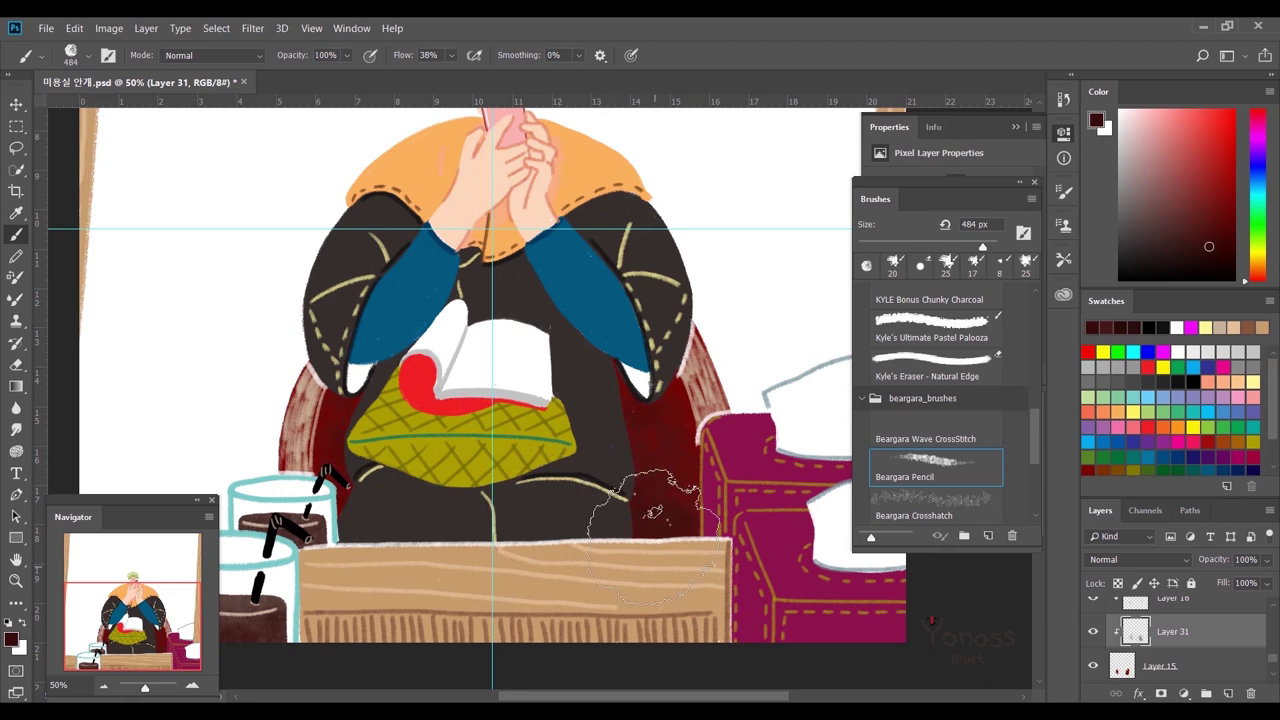
pyautogui.scroll(-3, 1094, 666)
# - Add a layer above Layer 6 and set up dark blue paint with a 180 px brush
pyautogui.click(1160, 666)
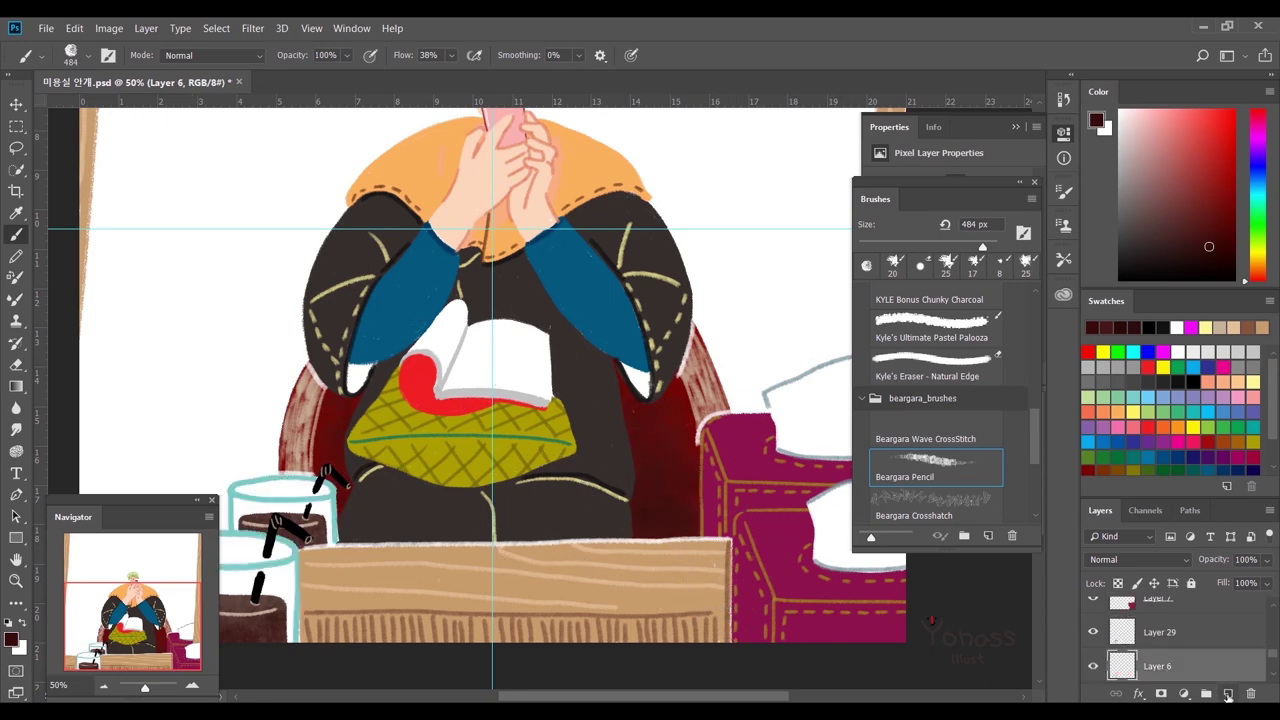
pyautogui.click(1228, 693)
pyautogui.scroll(-3, 600, 400)
pyautogui.hscroll(-3, 600, 400)
pyautogui.press('x')
pyautogui.moveTo(470, 529); pyautogui.dragTo(508, 586)
pyautogui.press('[')
pyautogui.press('[')
pyautogui.press('[')
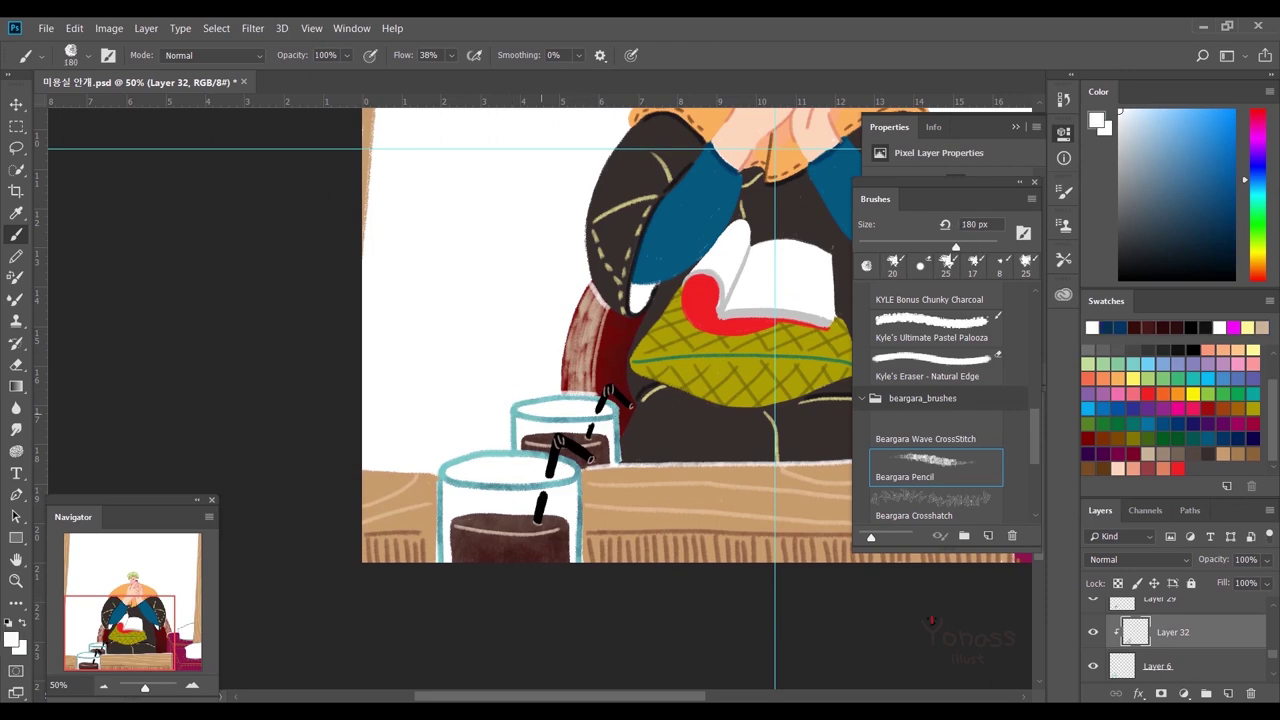
pyautogui.press('x')
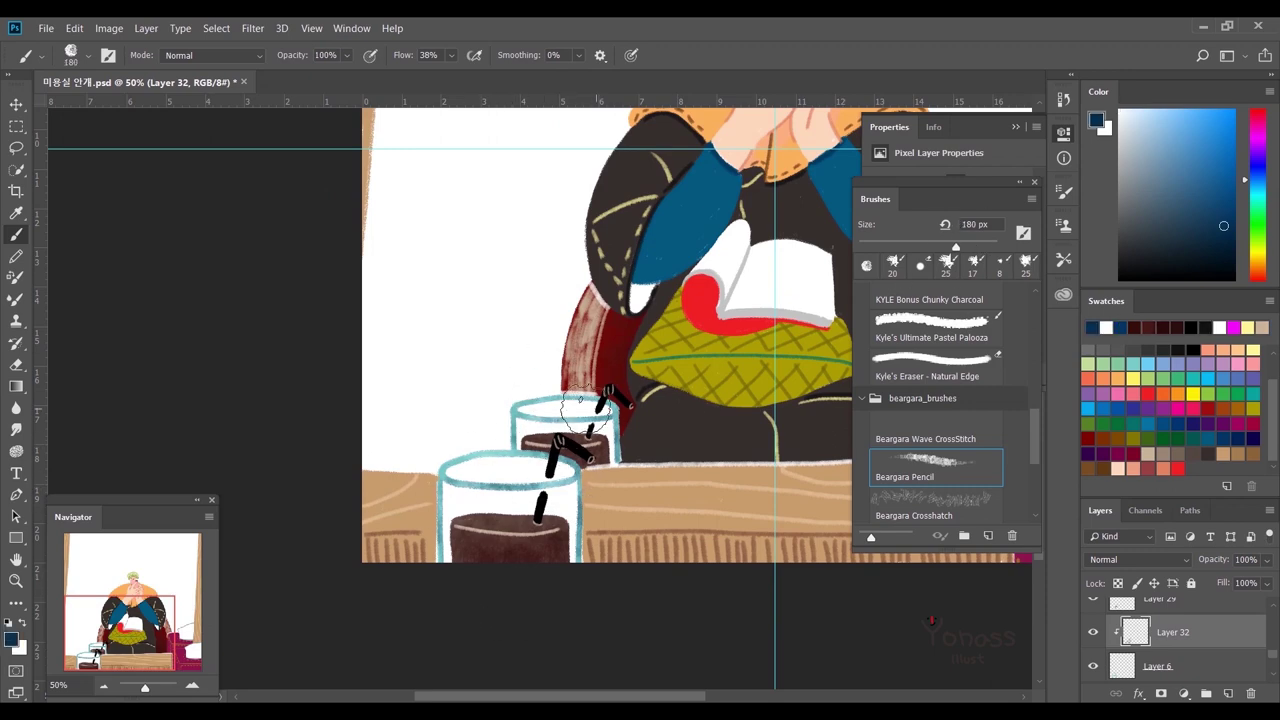
# - On a new clipped layer, brush dark red, dark purple and light pink texture over the sofa
pyautogui.hotkey('ctrl', 'shift', 'alt', 'n')
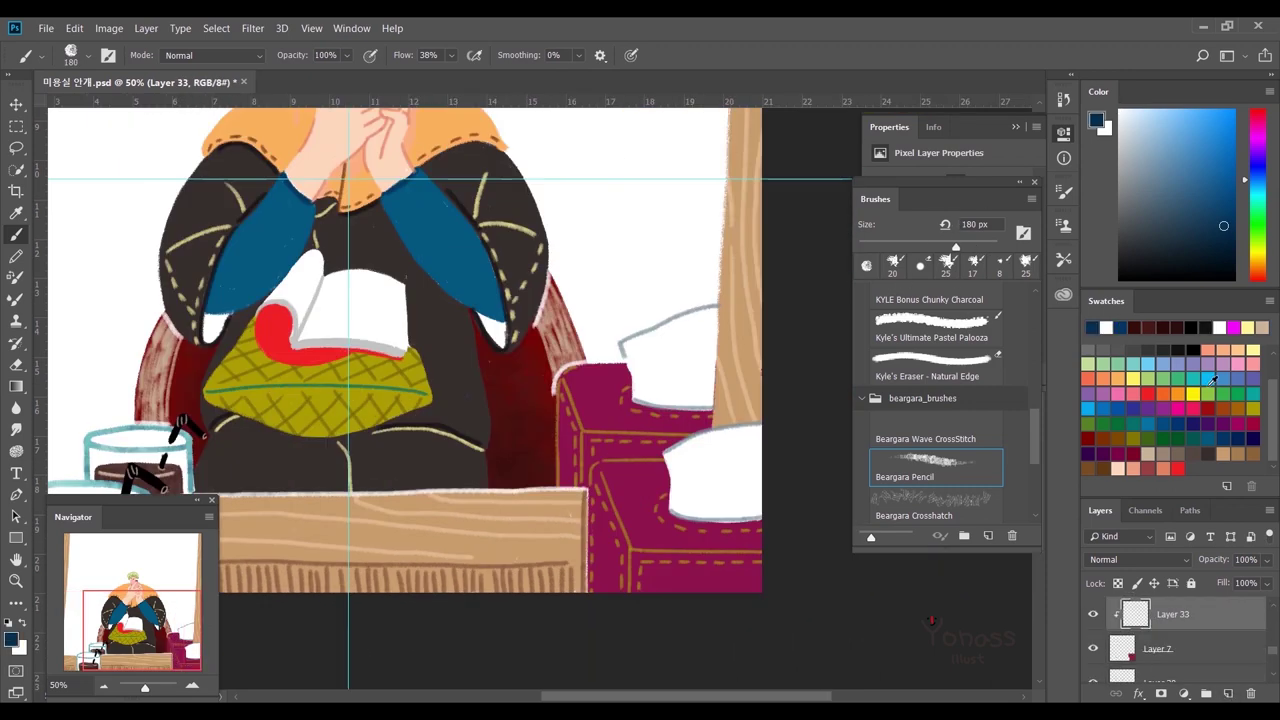
pyautogui.click(1237, 408)
pyautogui.click(1089, 455)
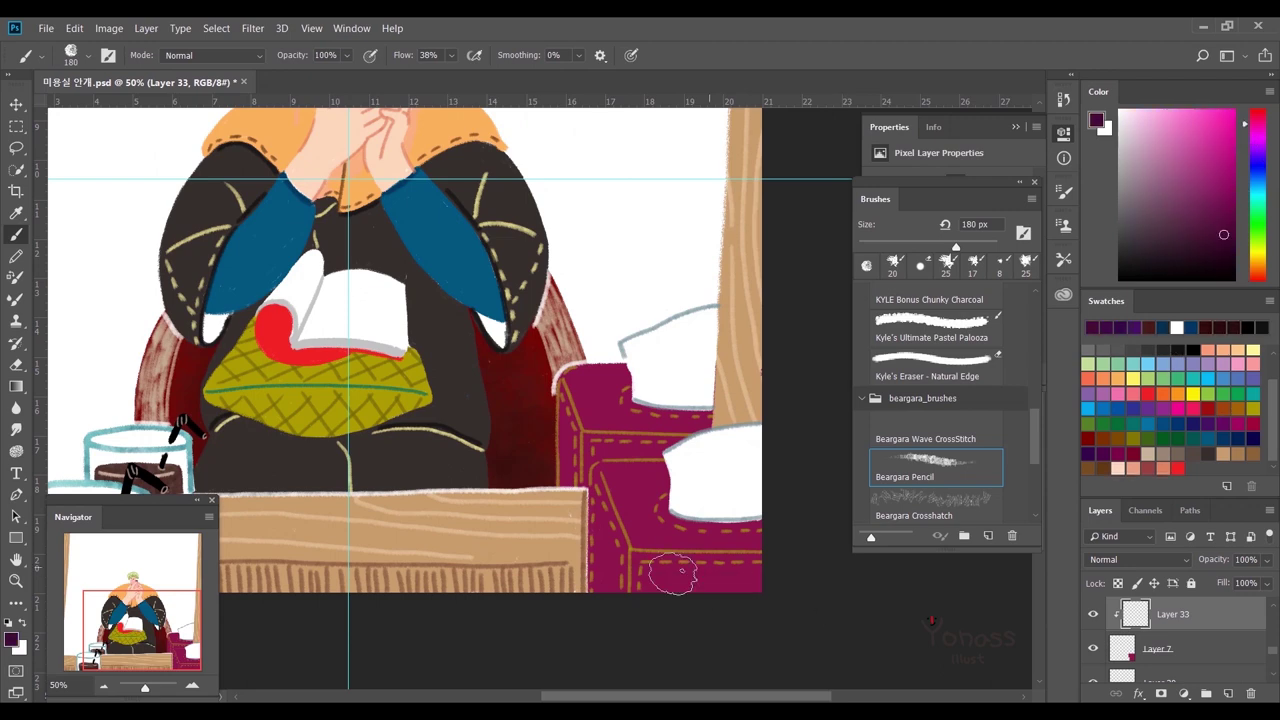
pyautogui.click(978, 245)
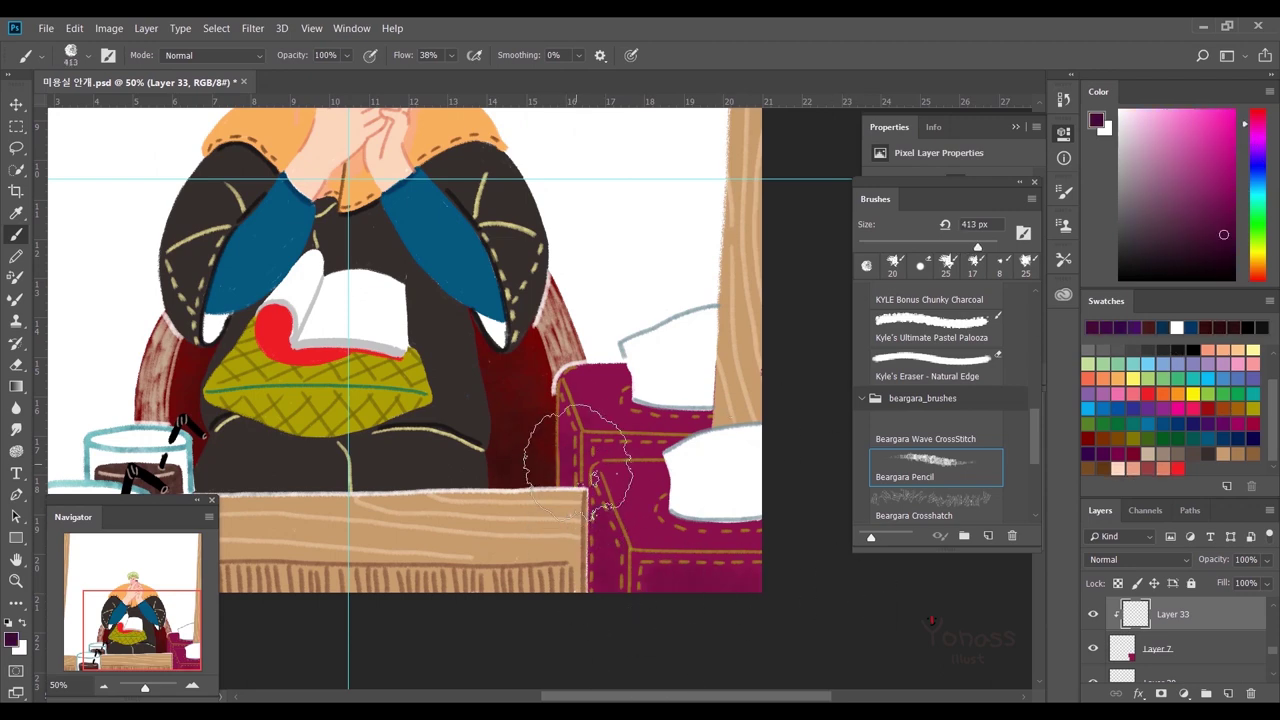
pyautogui.moveTo(843, 600); pyautogui.dragTo(766, 647)
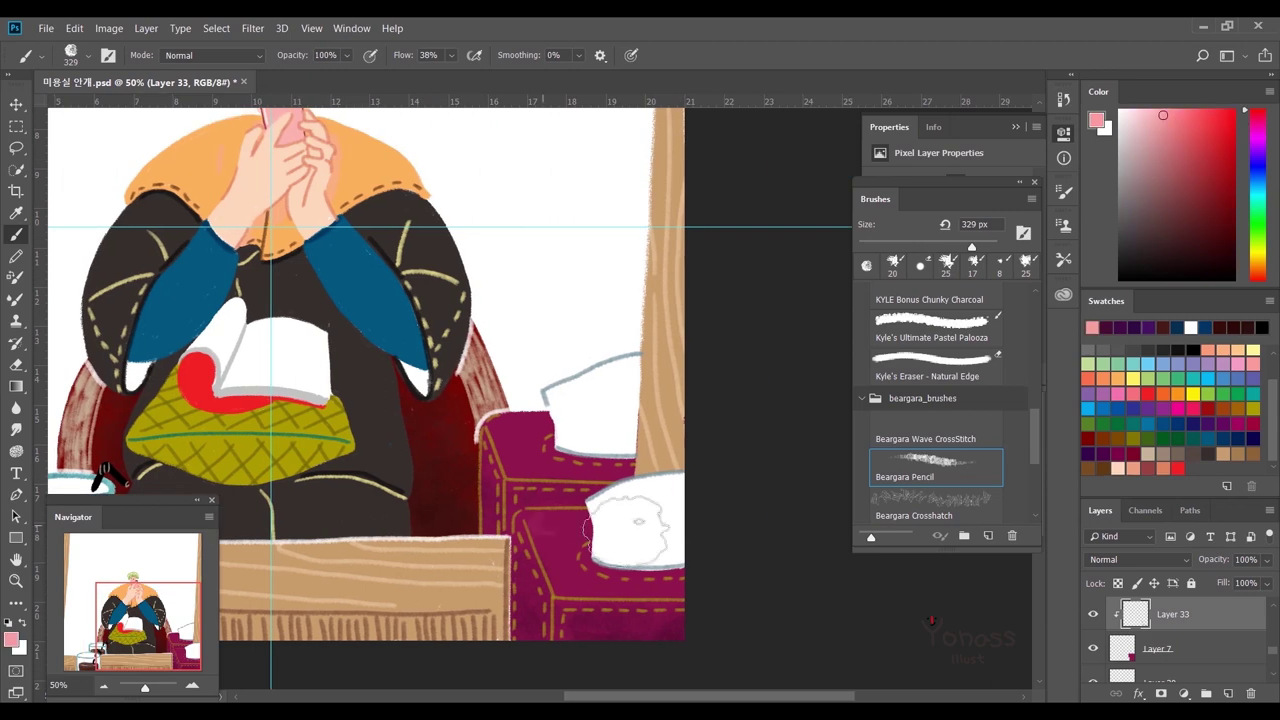
pyautogui.moveTo(662, 452); pyautogui.dragTo(737, 462)
pyautogui.keyDown('ctrl'); pyautogui.click(1228, 693); pyautogui.keyUp('ctrl')
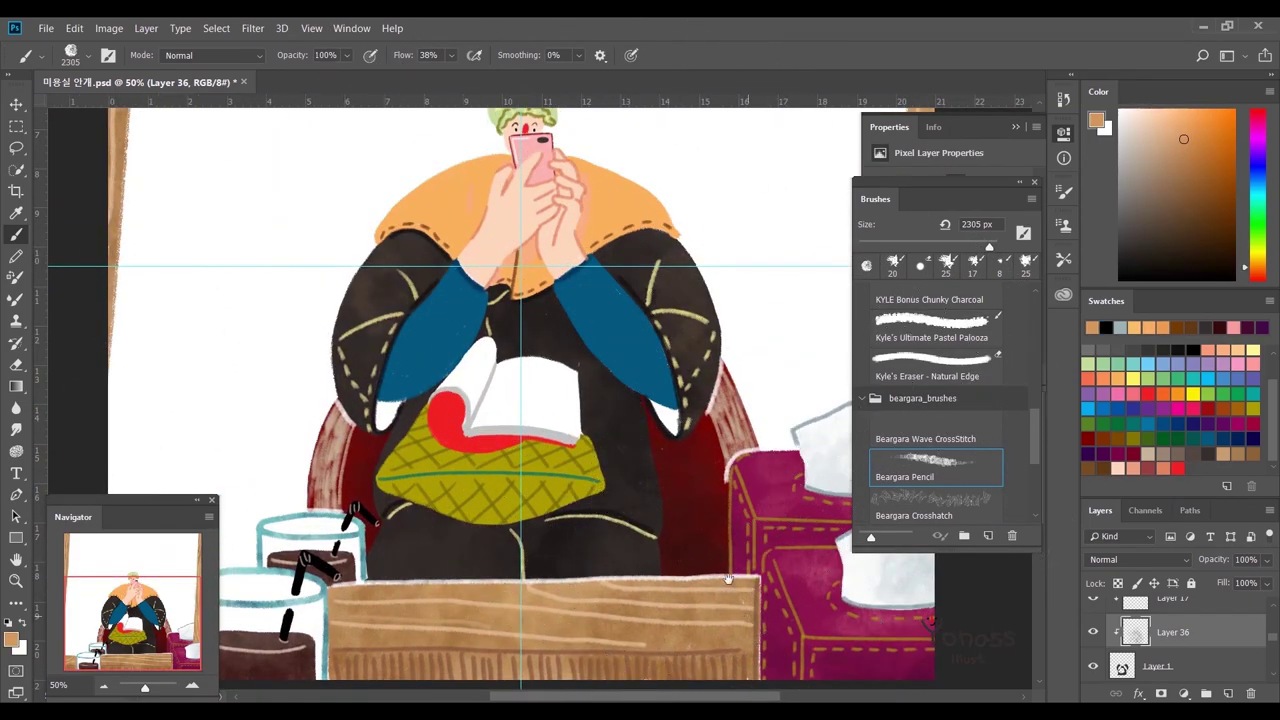
# - Enlarge the pencil to about 1500 px and brush orange and black texture over the dark coat
pyautogui.press(']')
pyautogui.press(']')
pyautogui.press(']')
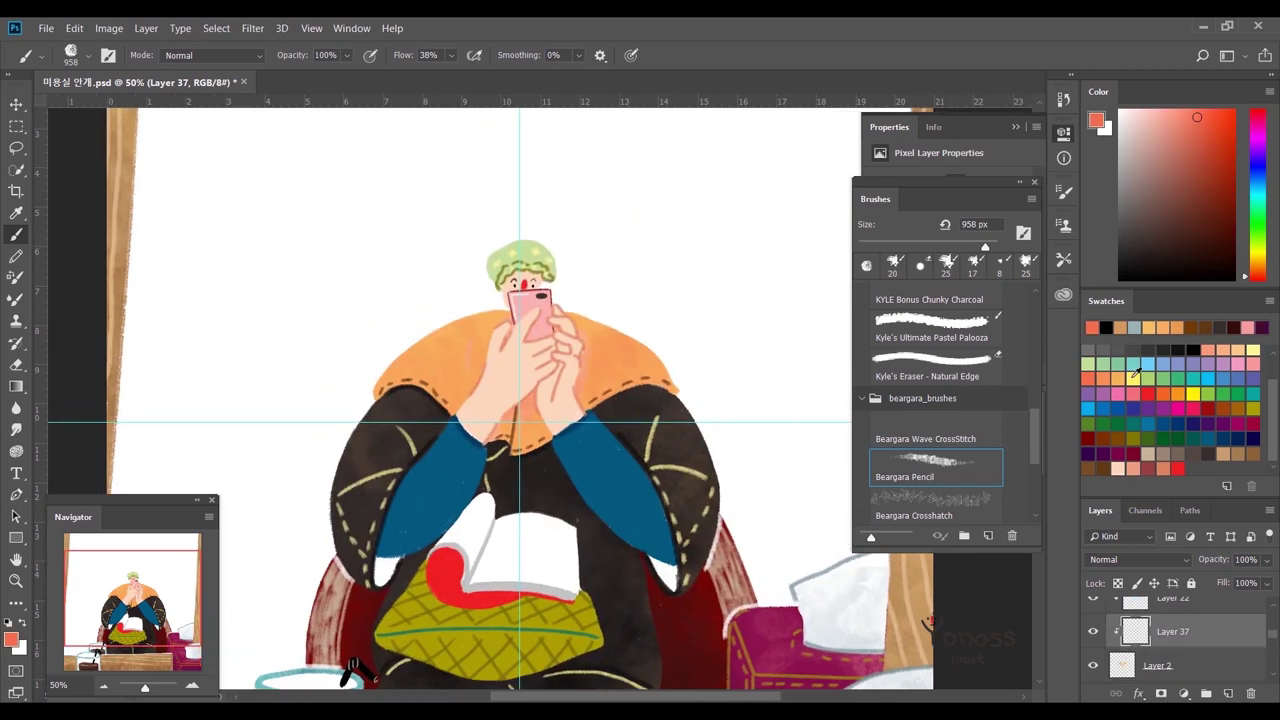
pyautogui.click(1207, 349)
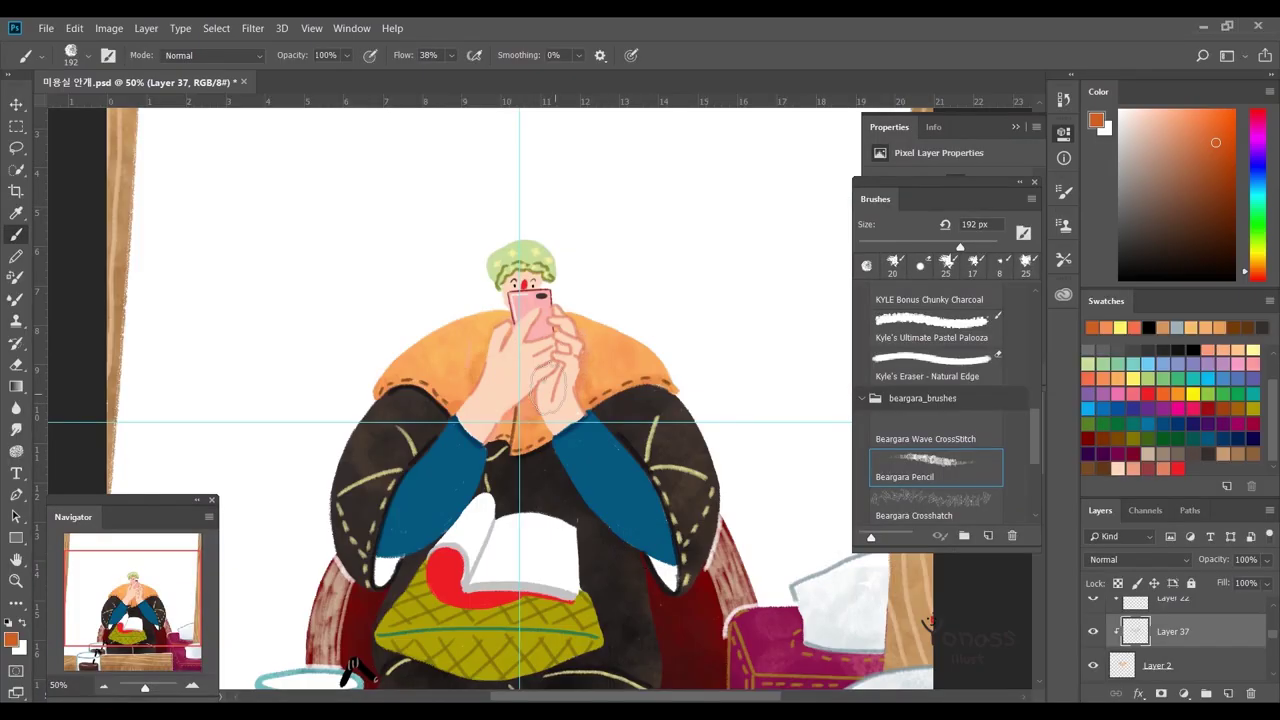
pyautogui.scroll(2, 425, 395)
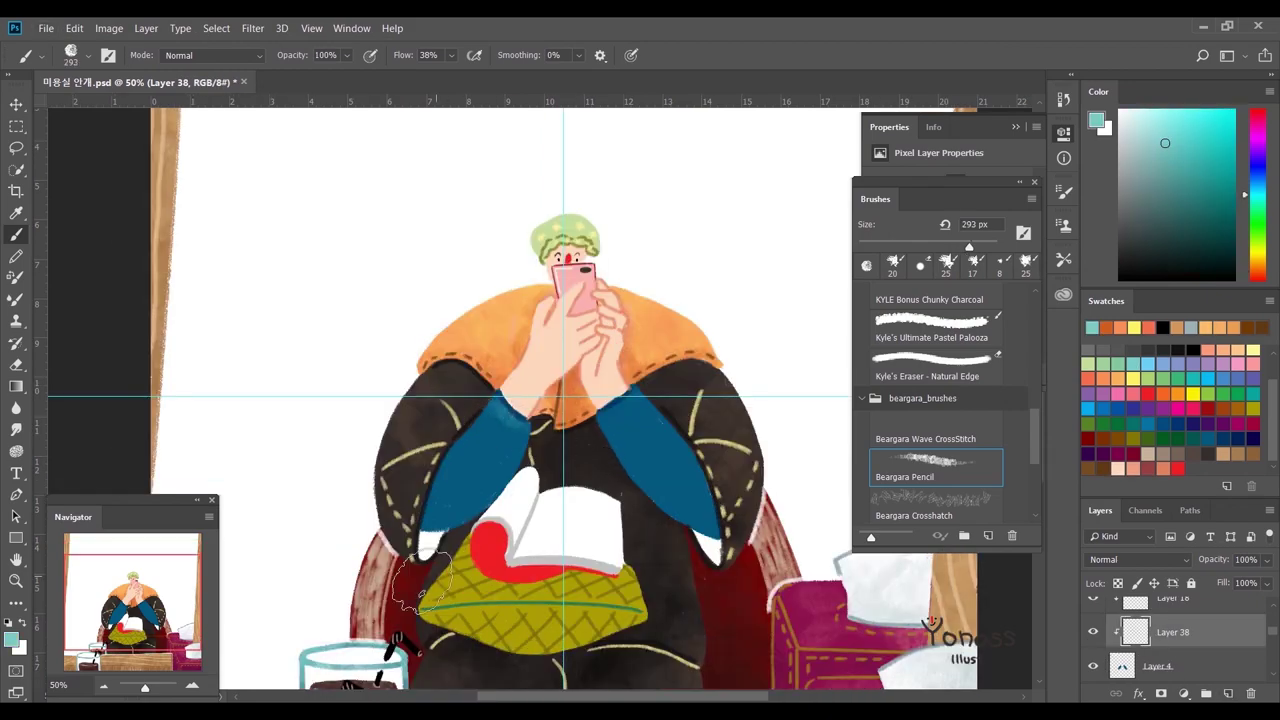
pyautogui.moveTo(643, 428); pyautogui.dragTo(900, 428)
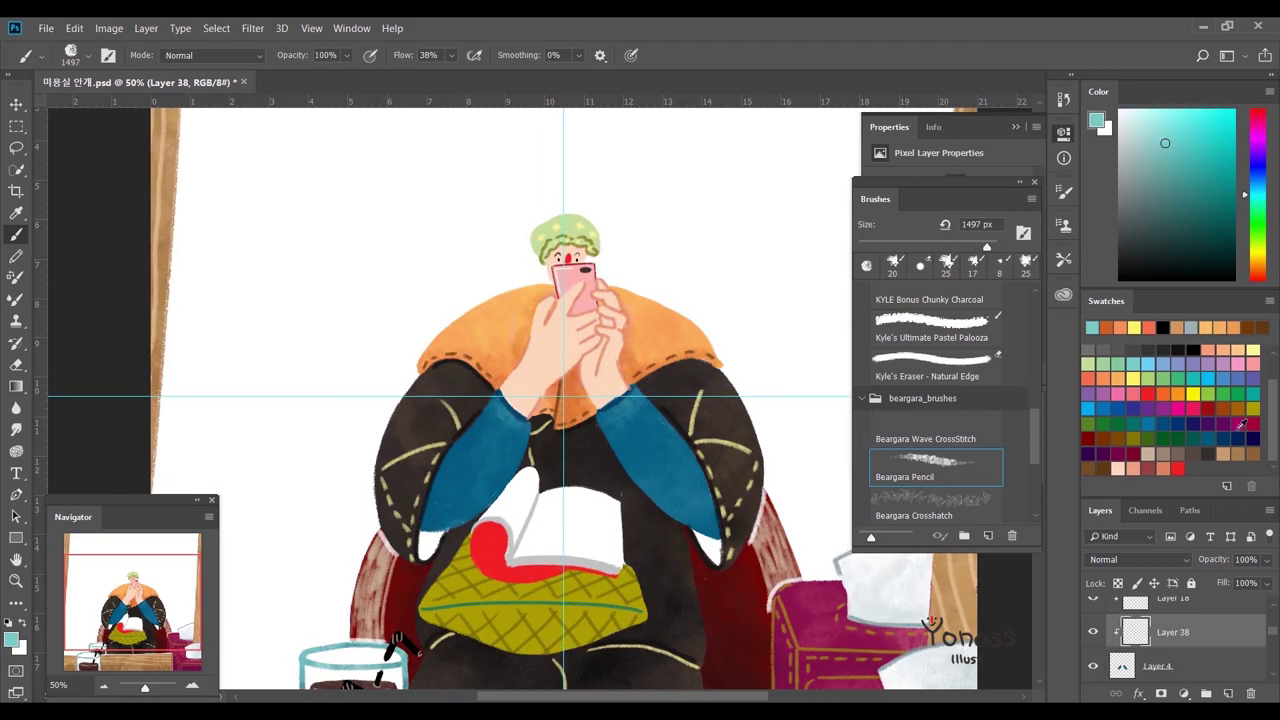
pyautogui.click(1162, 349)
pyautogui.moveTo(408, 520); pyautogui.dragTo(449, 463)
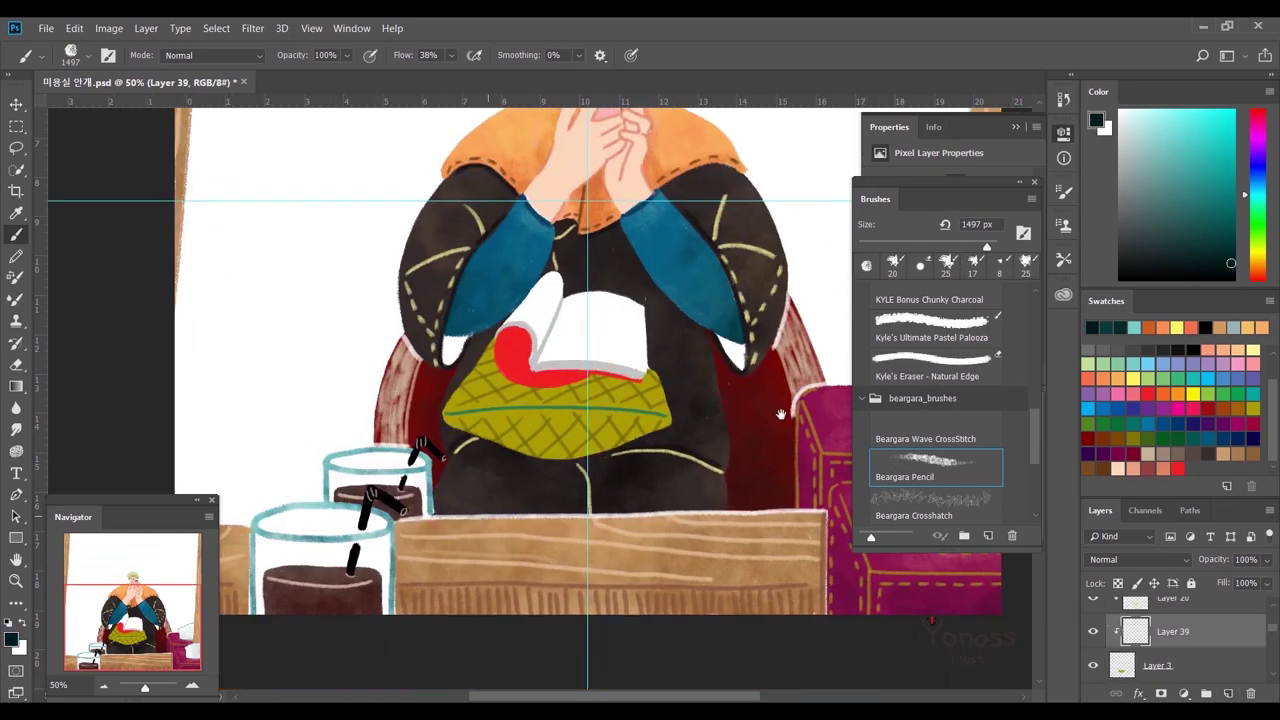
pyautogui.moveTo(781, 414); pyautogui.dragTo(779, 404)
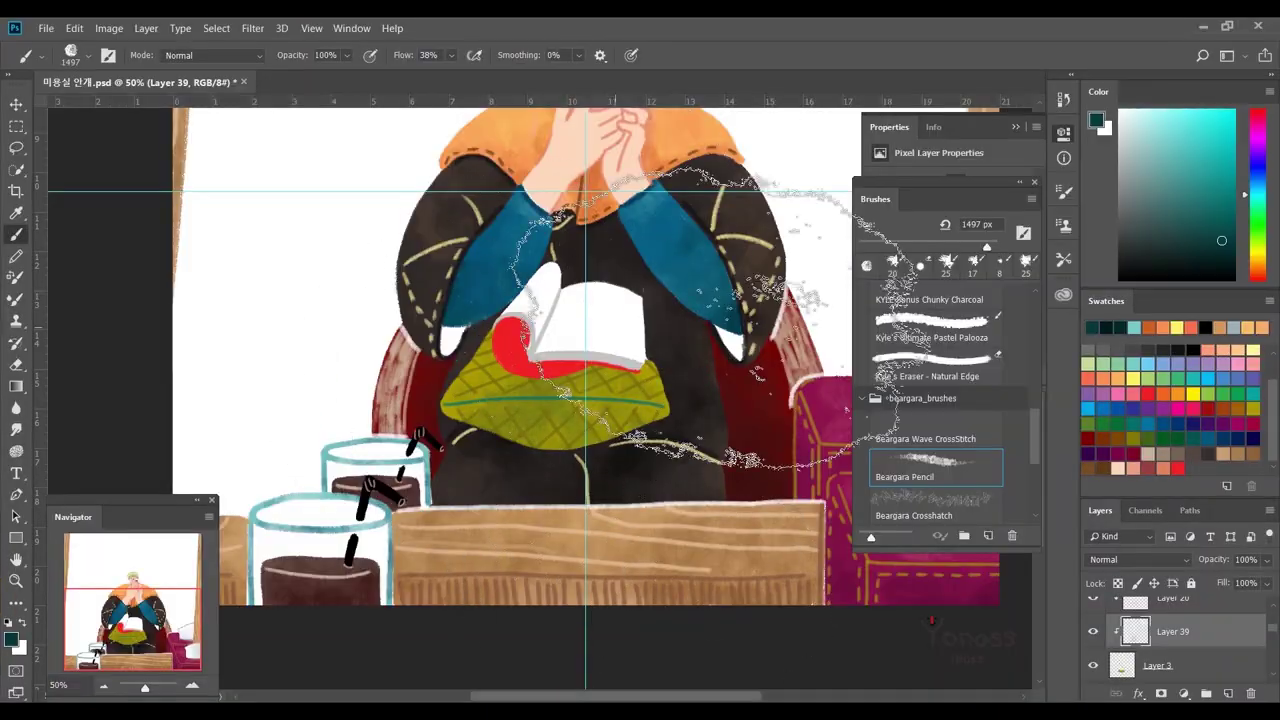
# - Sample olive and pale yellow from the artwork and brush textured white over the book pages
pyautogui.keyDown('alt'); pyautogui.click(568, 370); pyautogui.keyUp('alt')
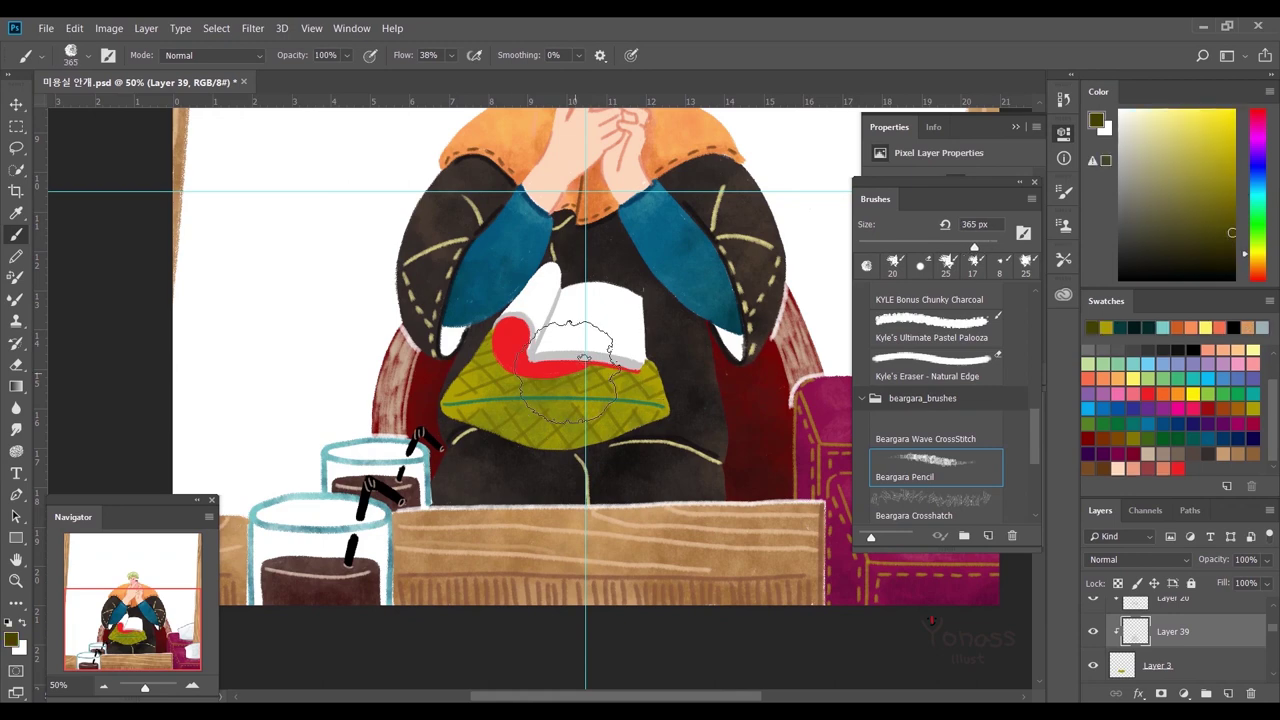
pyautogui.moveTo(568, 370); pyautogui.dragTo(526, 410)
pyautogui.keyDown('alt'); pyautogui.click(440, 460); pyautogui.keyUp('alt')
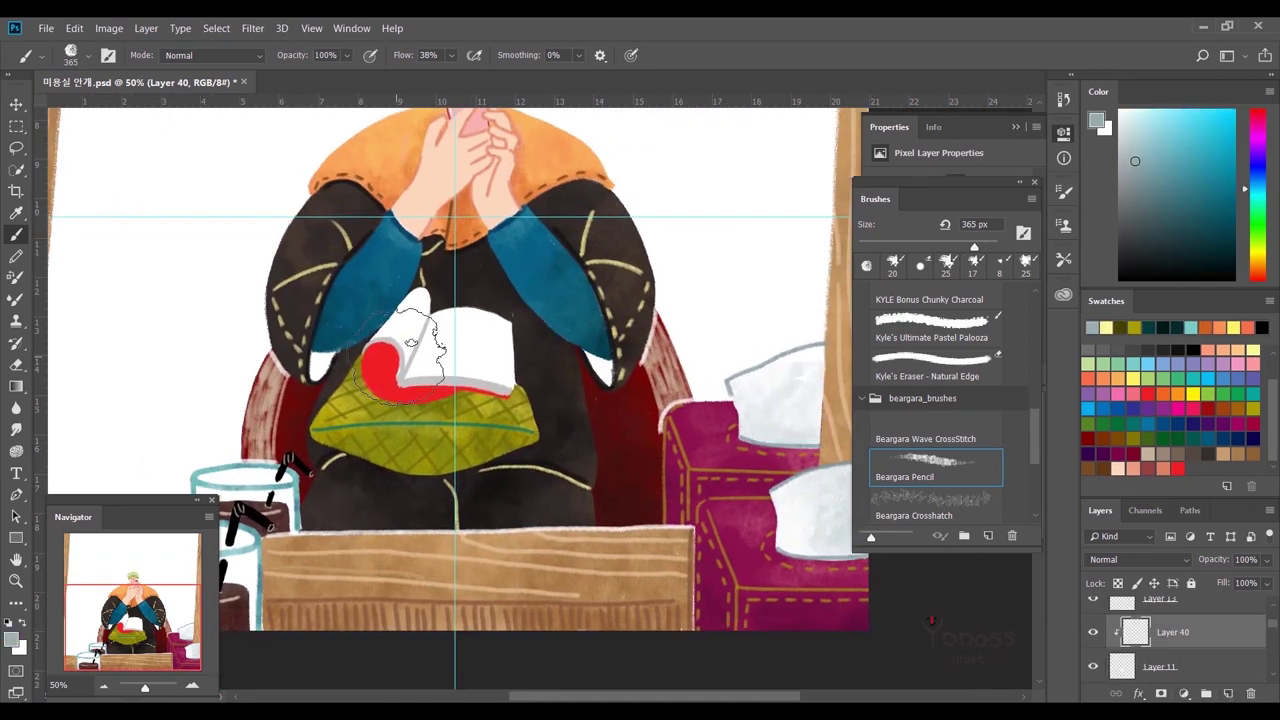
pyautogui.moveTo(410, 345); pyautogui.dragTo(470, 300)
pyautogui.hotkey('ctrl', '+')
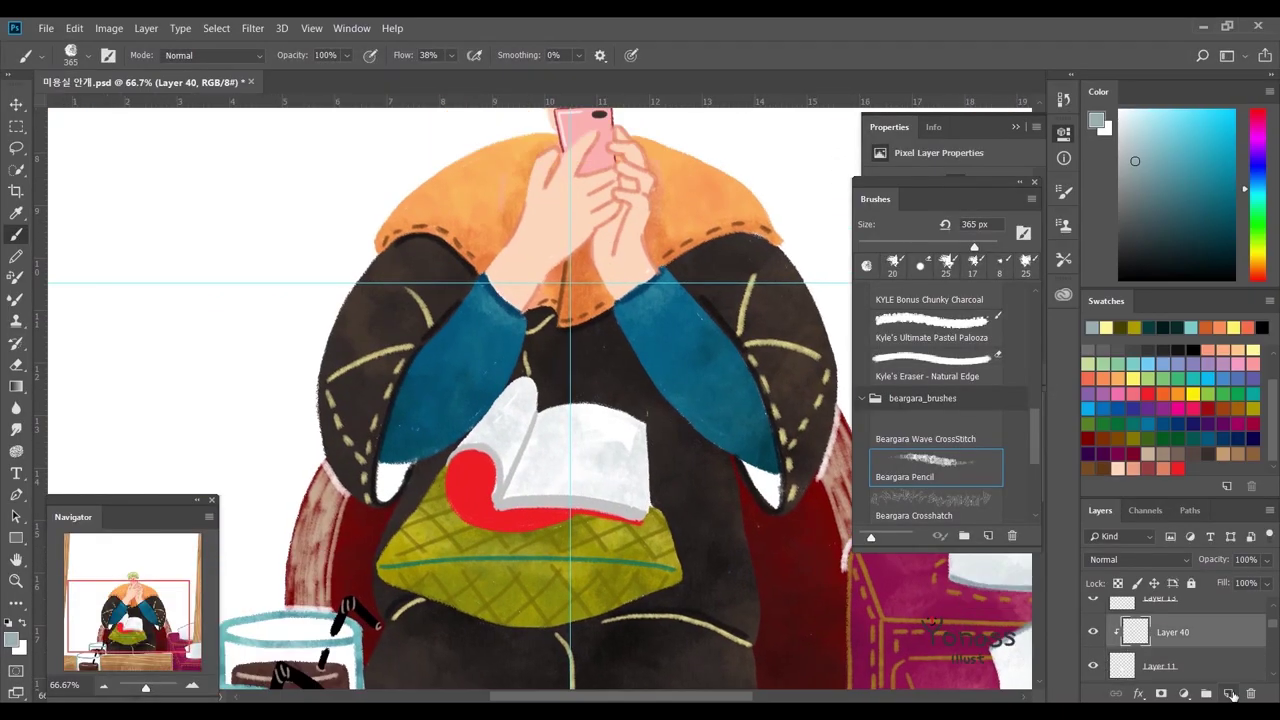
pyautogui.scroll(3, 1036, 399)
pyautogui.click(935, 420)
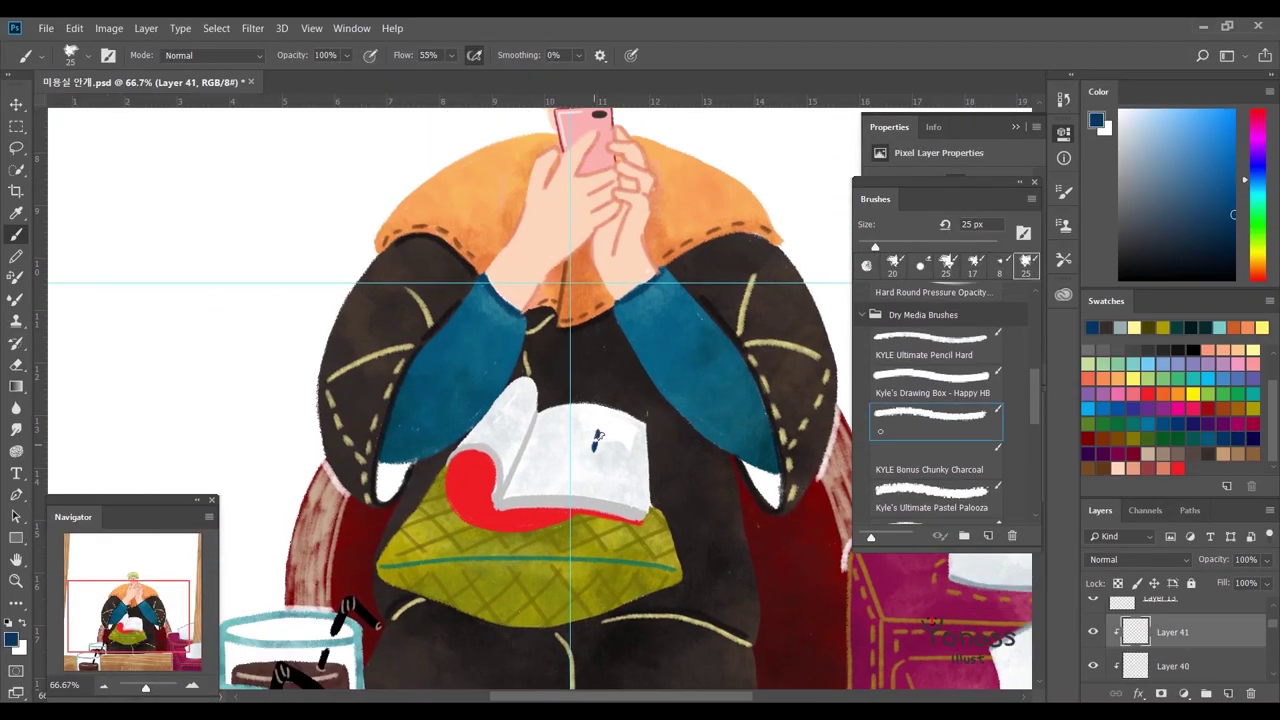
# - Draw black box-and-line marks on the pages, then shade the red cover's edges dark red
pyautogui.press('d')
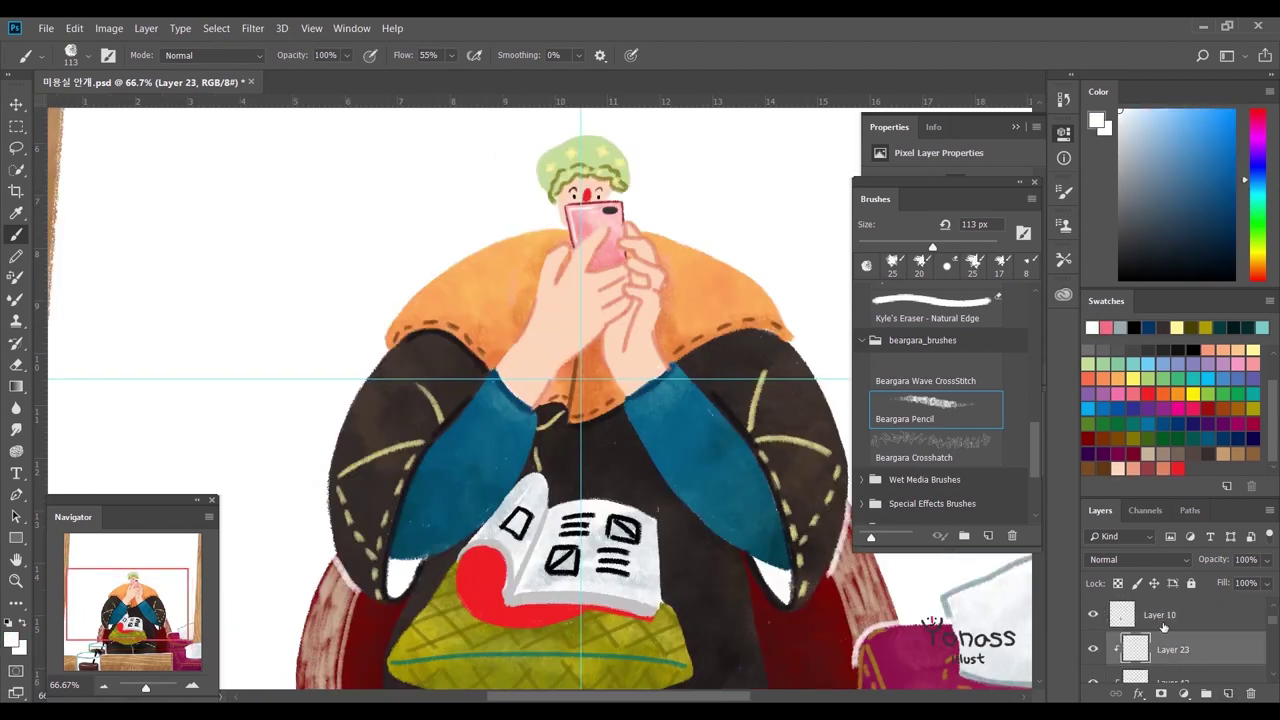
pyautogui.click(1096, 437)
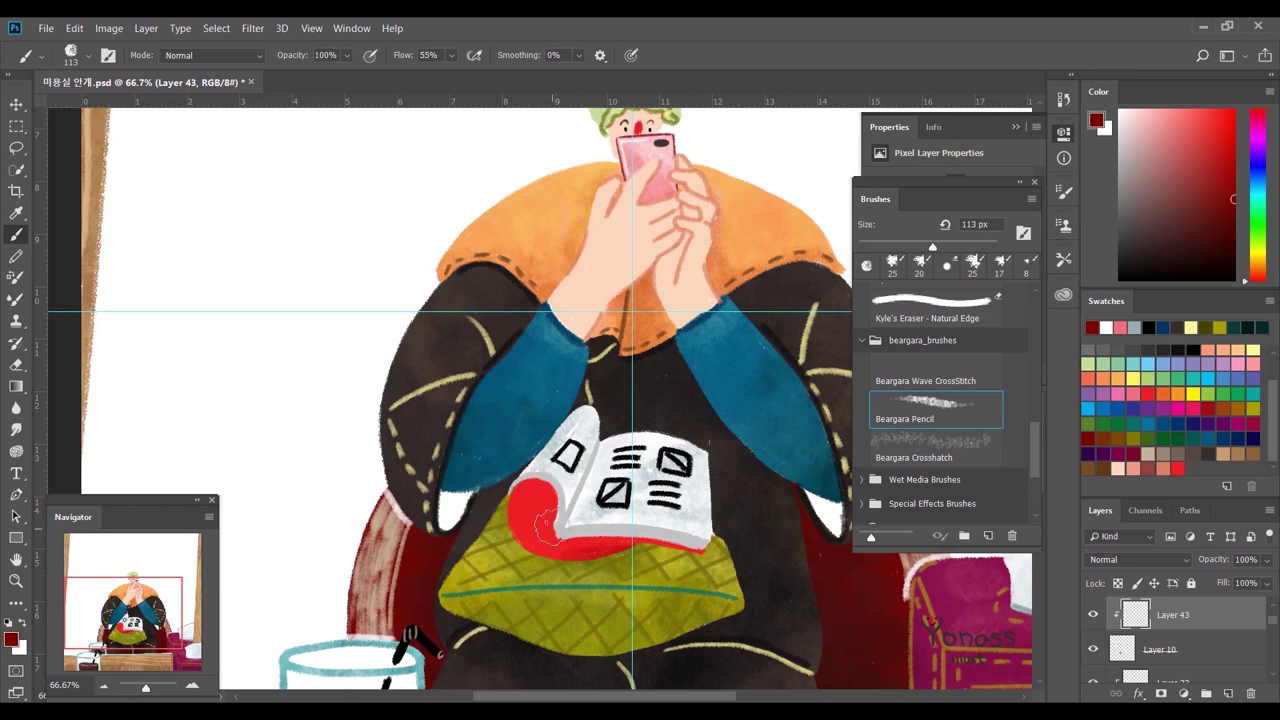
pyautogui.press(']')
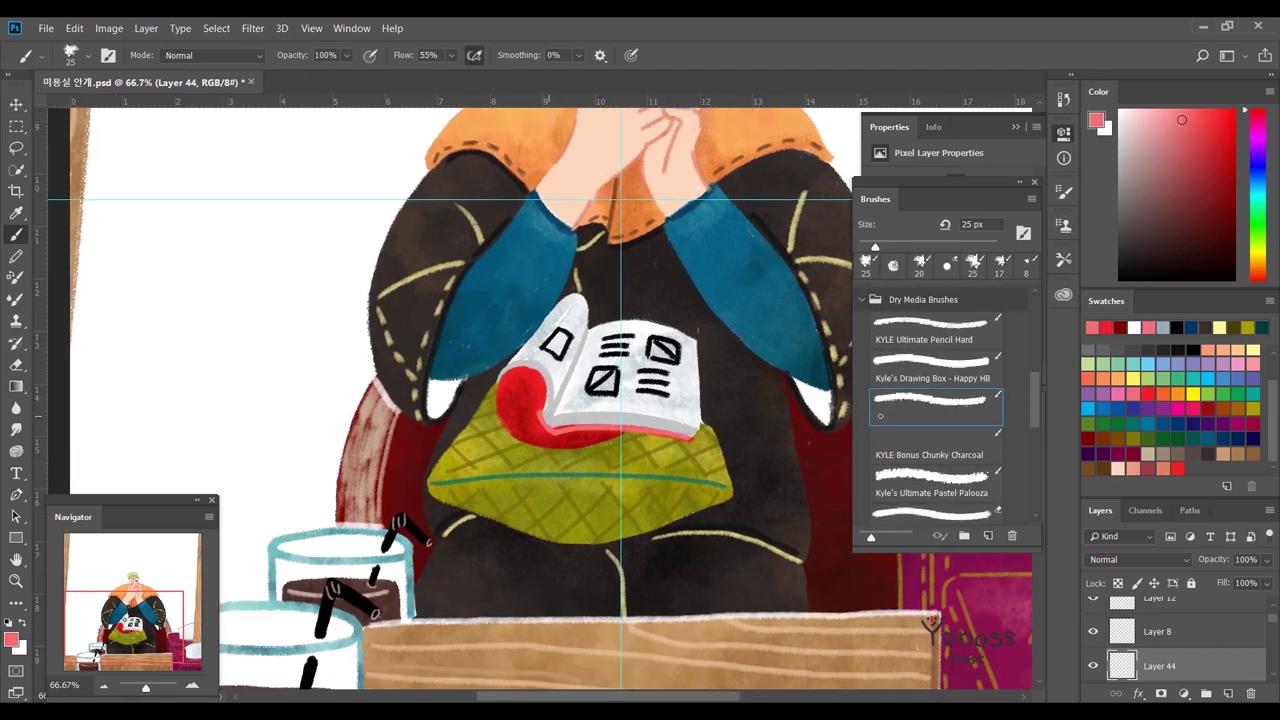
pyautogui.hotkey('alt', '[')
pyautogui.keyDown('alt'); pyautogui.click(548, 405); pyautogui.keyUp('alt')
pyautogui.press('.')
pyautogui.moveTo(513, 440); pyautogui.dragTo(521, 464)
pyautogui.press('d')
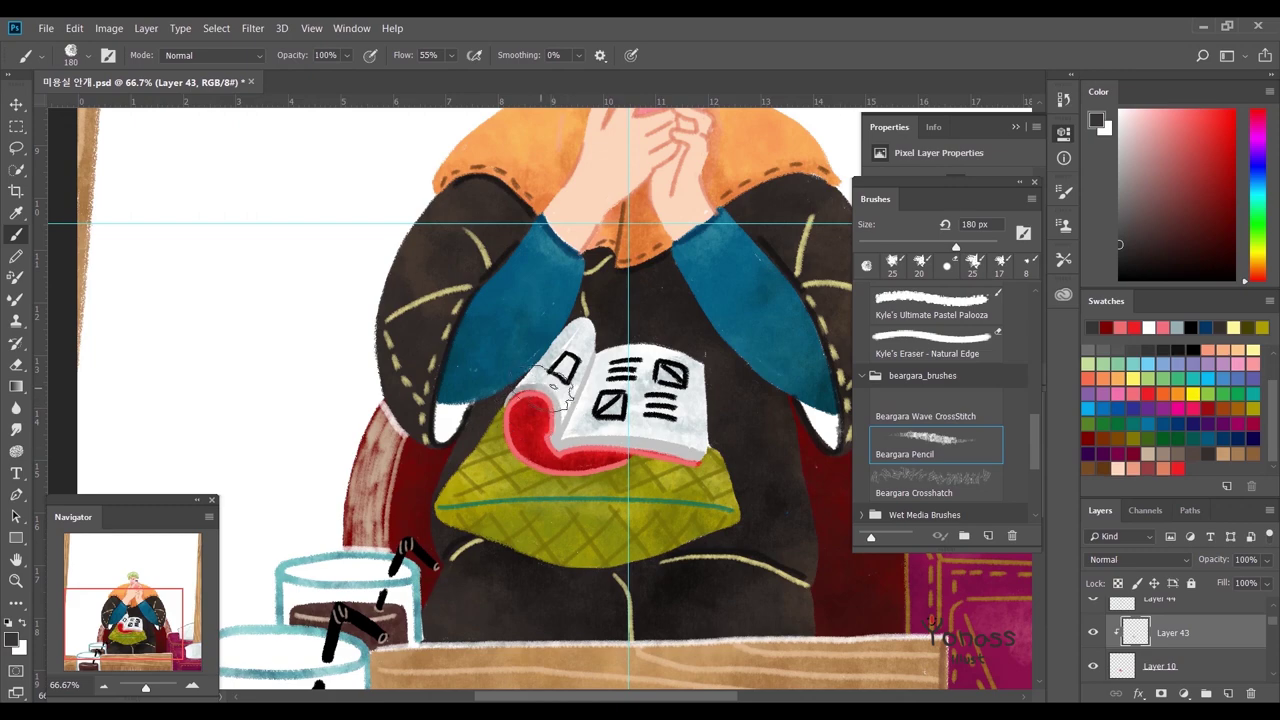
pyautogui.moveTo(600, 420); pyautogui.dragTo(540, 300)
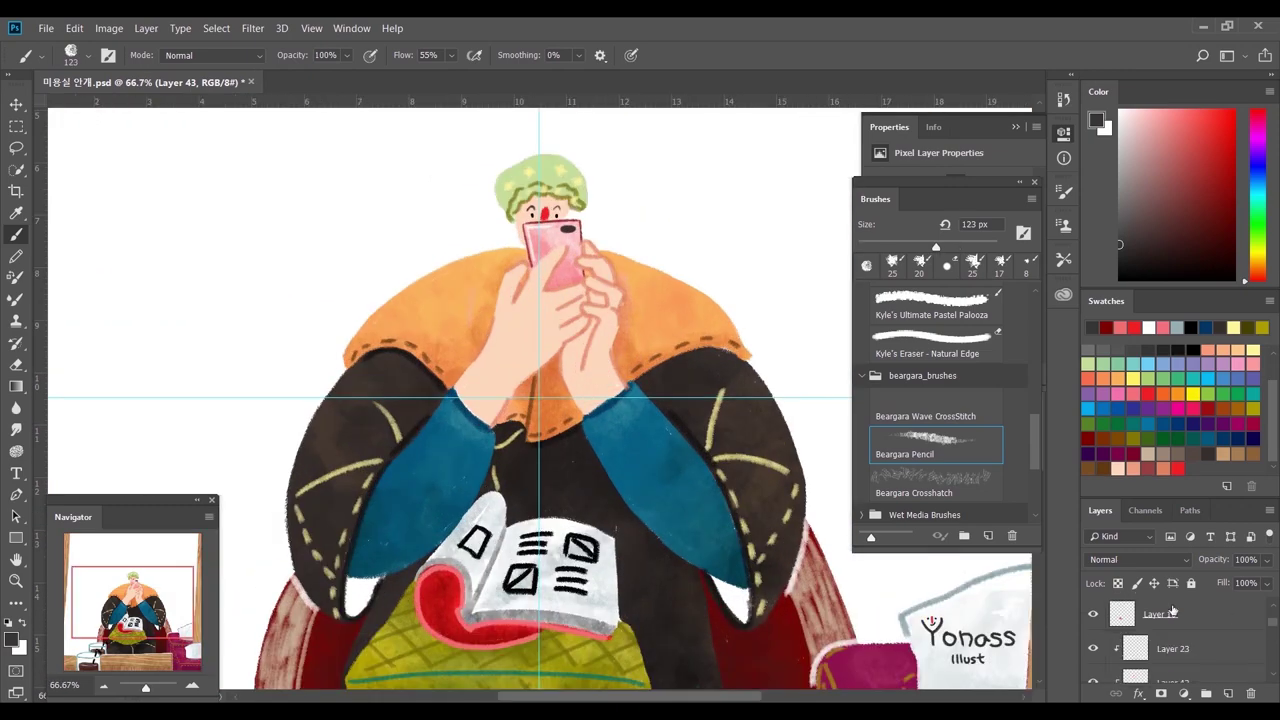
# - Lower Layer 41's opacity so the book markings fade to grey
pyautogui.click(1160, 664)
pyautogui.click(1266, 559)
pyautogui.moveTo(1264, 581); pyautogui.dragTo(1235, 581)
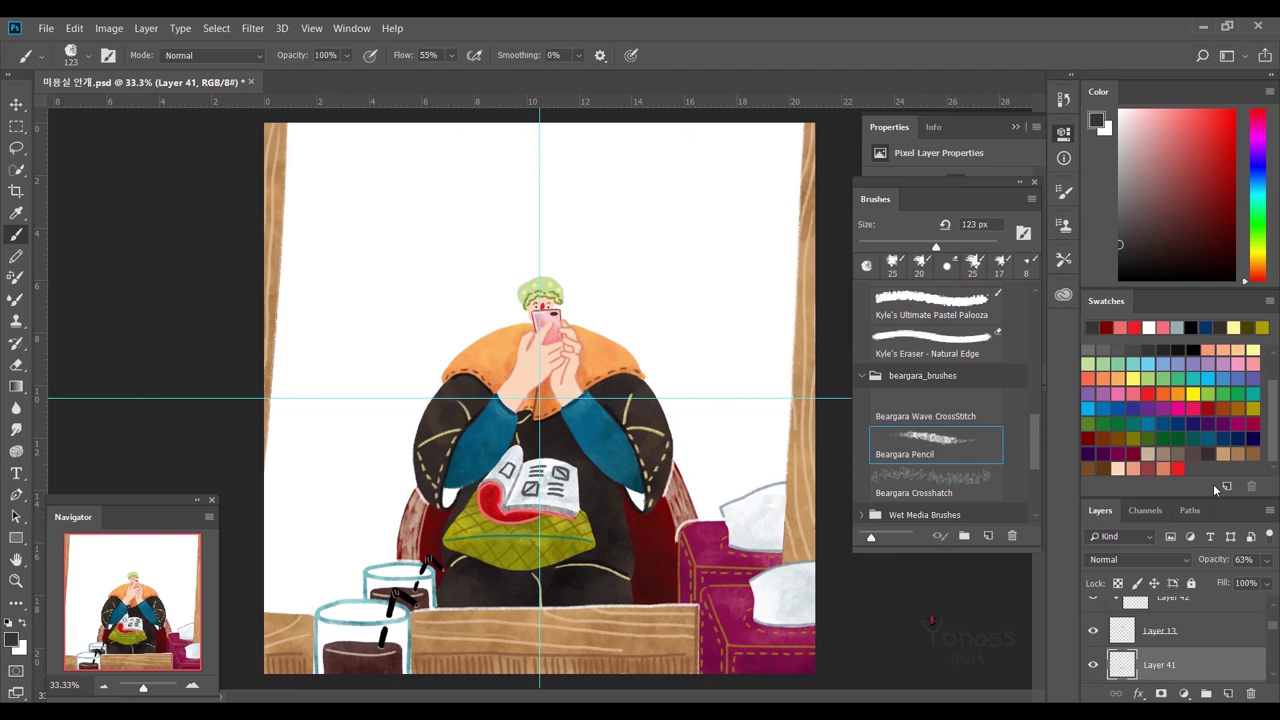
pyautogui.moveTo(560, 400); pyautogui.dragTo(588, 455)
# - Add a new Layer 45 above Layer 8, clipped to the book page layer
pyautogui.hotkey('alt', '[')
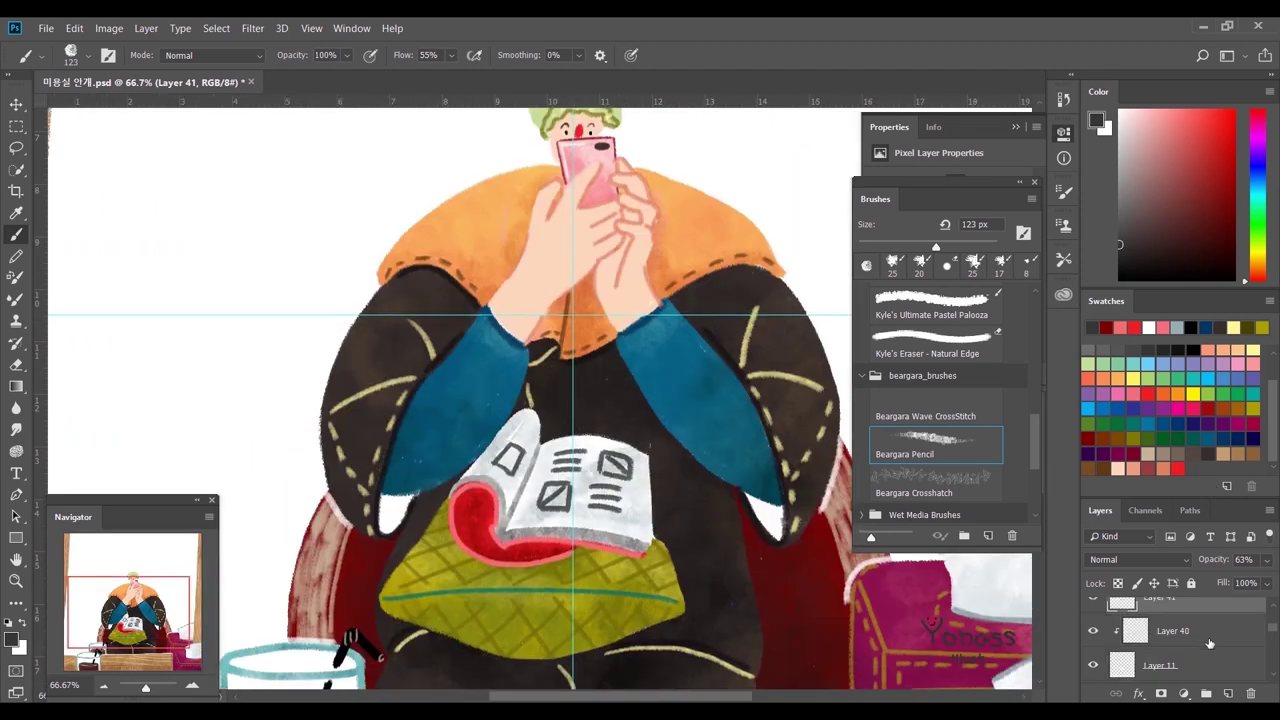
pyautogui.moveTo(655, 490); pyautogui.dragTo(685, 535)
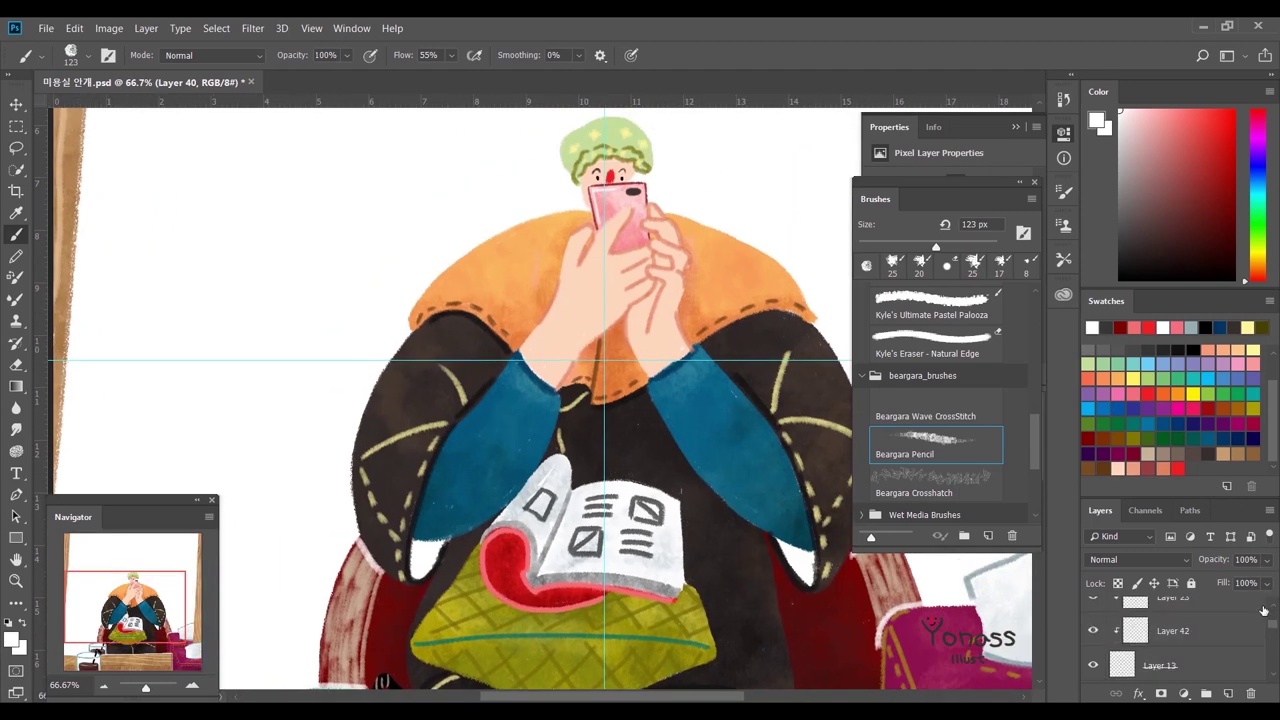
pyautogui.scroll(-2, 1241, 614)
pyautogui.click(1241, 630)
pyautogui.hotkey('ctrl', 'shift', 'alt', 'n')
# - Shade the hands and phone in salmon with an enlarged brush
pyautogui.keyDown('alt'); pyautogui.click(563, 413); pyautogui.keyUp('alt')
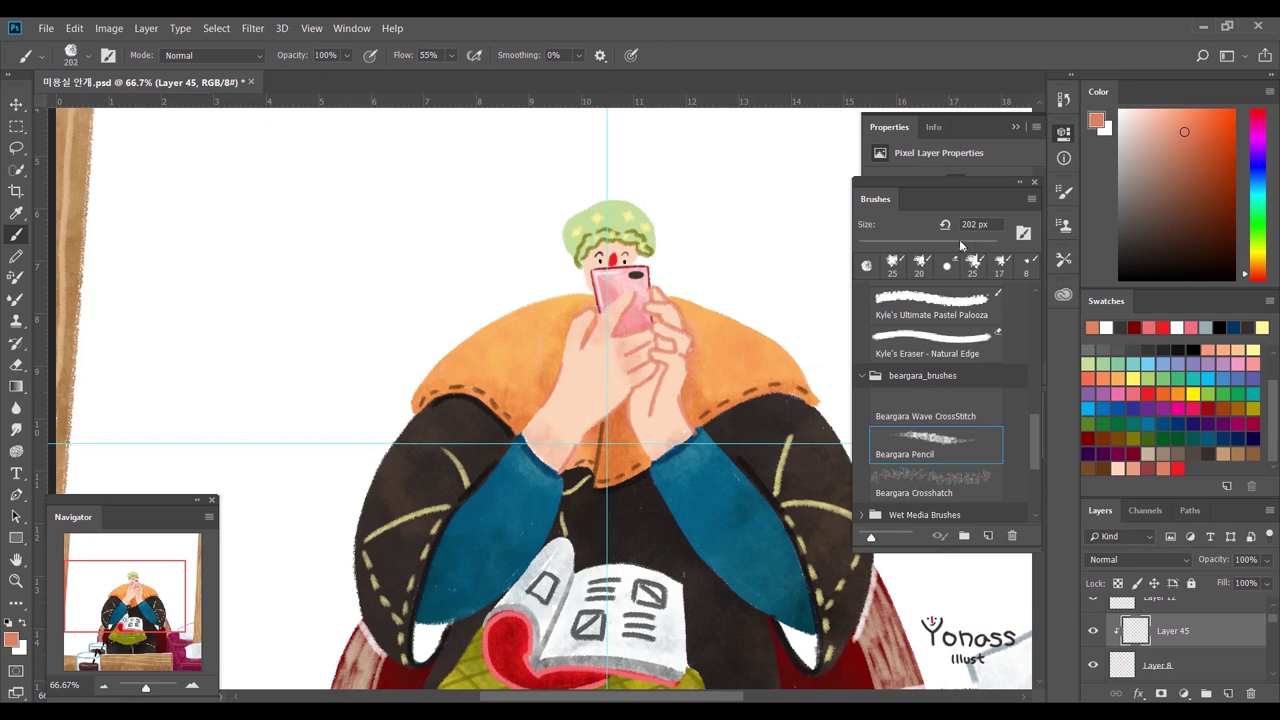
pyautogui.moveTo(959, 242); pyautogui.dragTo(972, 243)
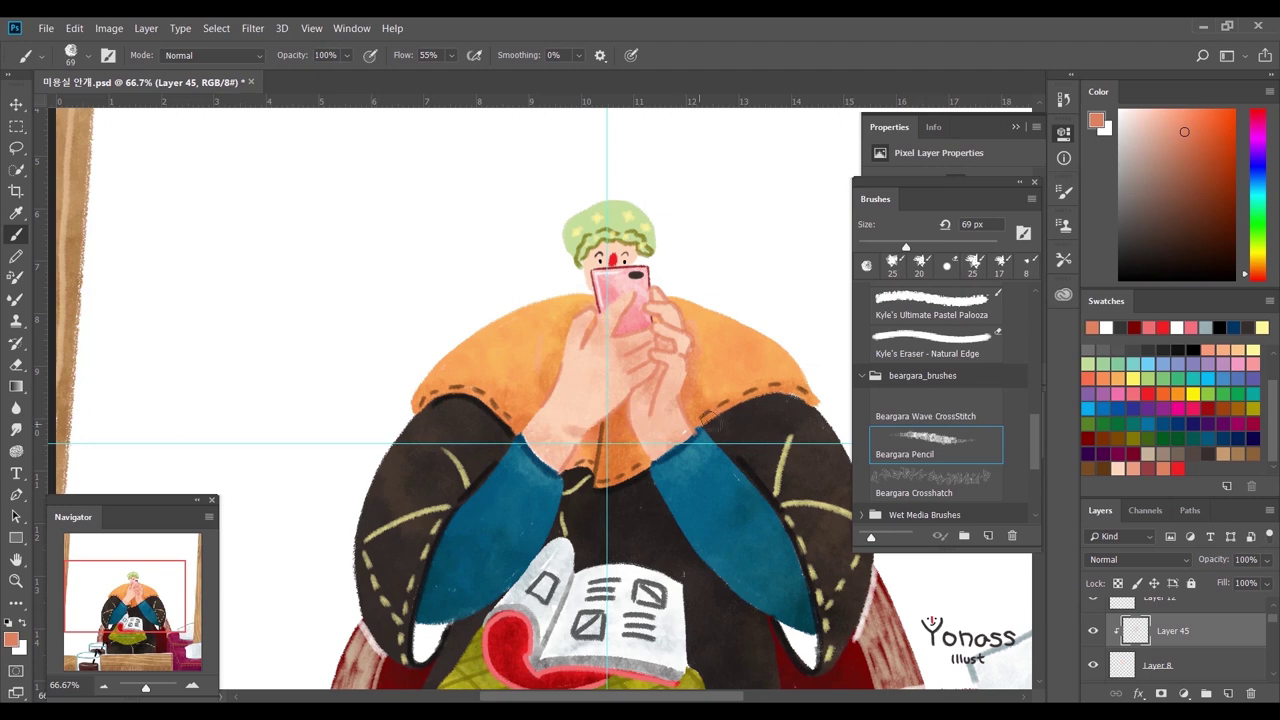
pyautogui.press(']')
pyautogui.press(']')
pyautogui.scroll(1, 761, 220)
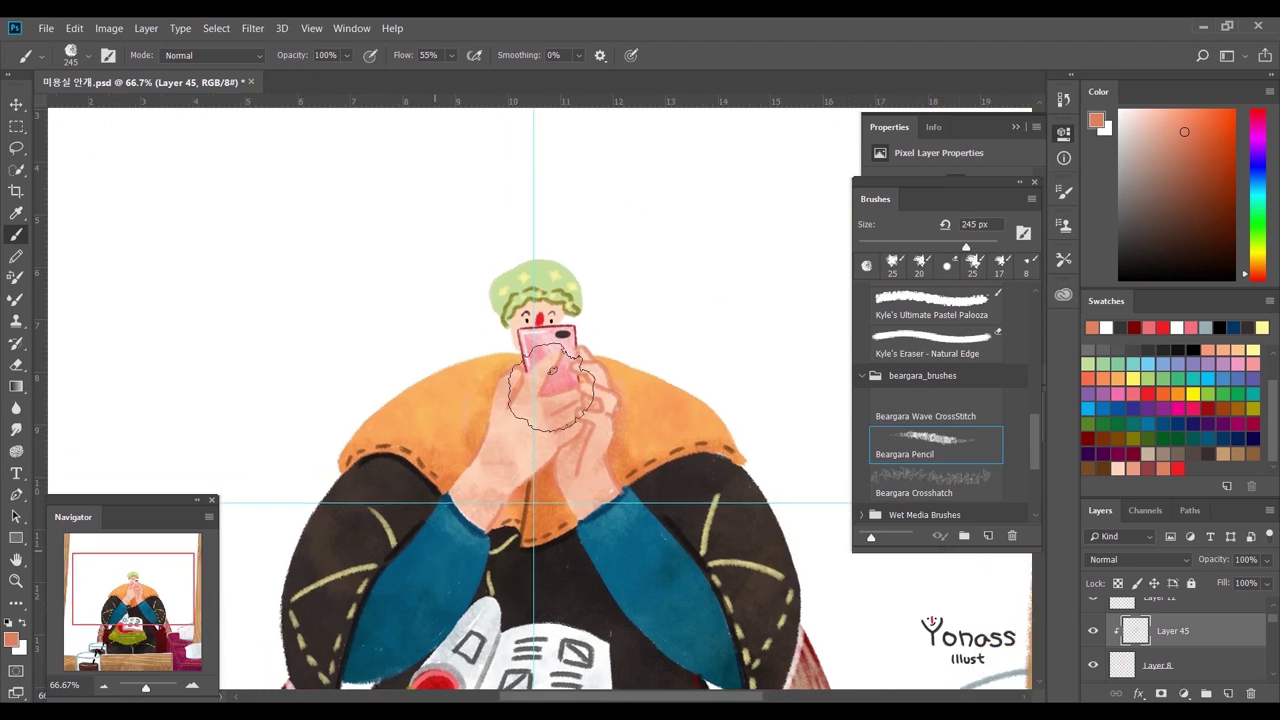
pyautogui.moveTo(966, 244); pyautogui.dragTo(943, 244)
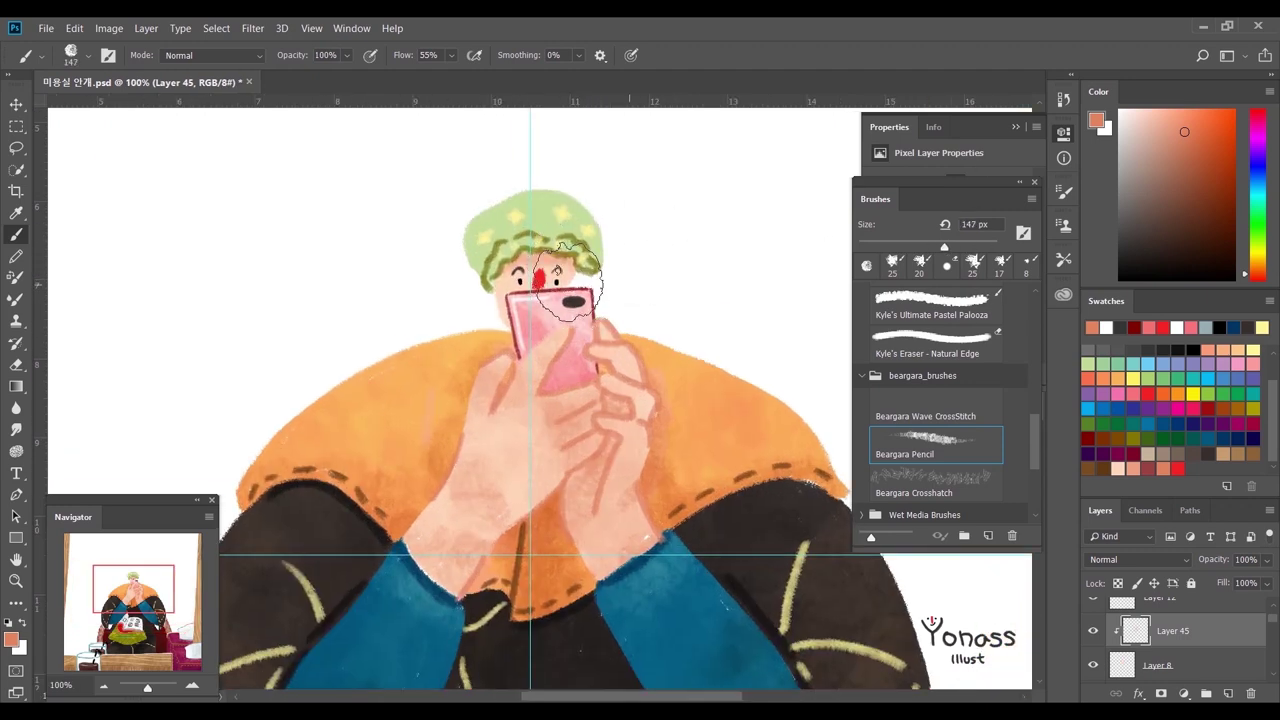
pyautogui.scroll(-1, 560, 340)
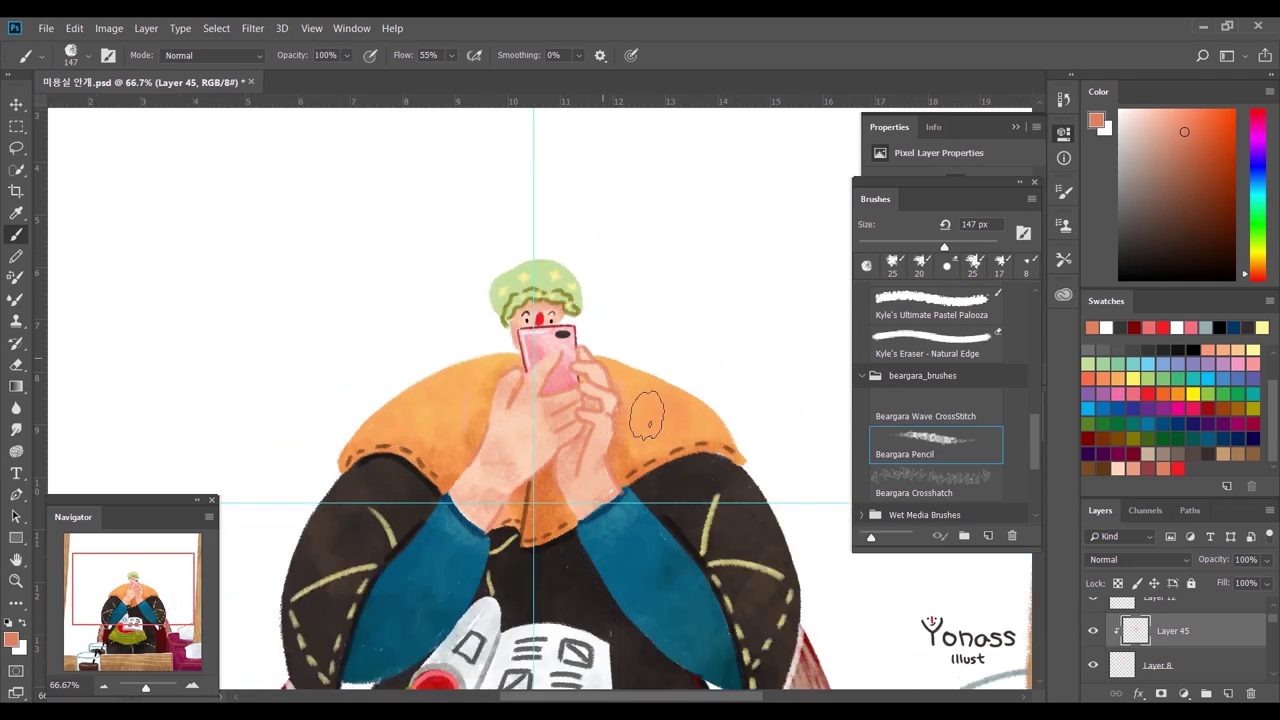
pyautogui.scroll(1, 1272, 612)
pyautogui.scroll(2, 1272, 612)
# - Add clipped Layer 46 below Layer 21, pick the hat's green, and save
pyautogui.click(1093, 630)
pyautogui.hotkey('ctrl', 'shift', 'alt', 'n')
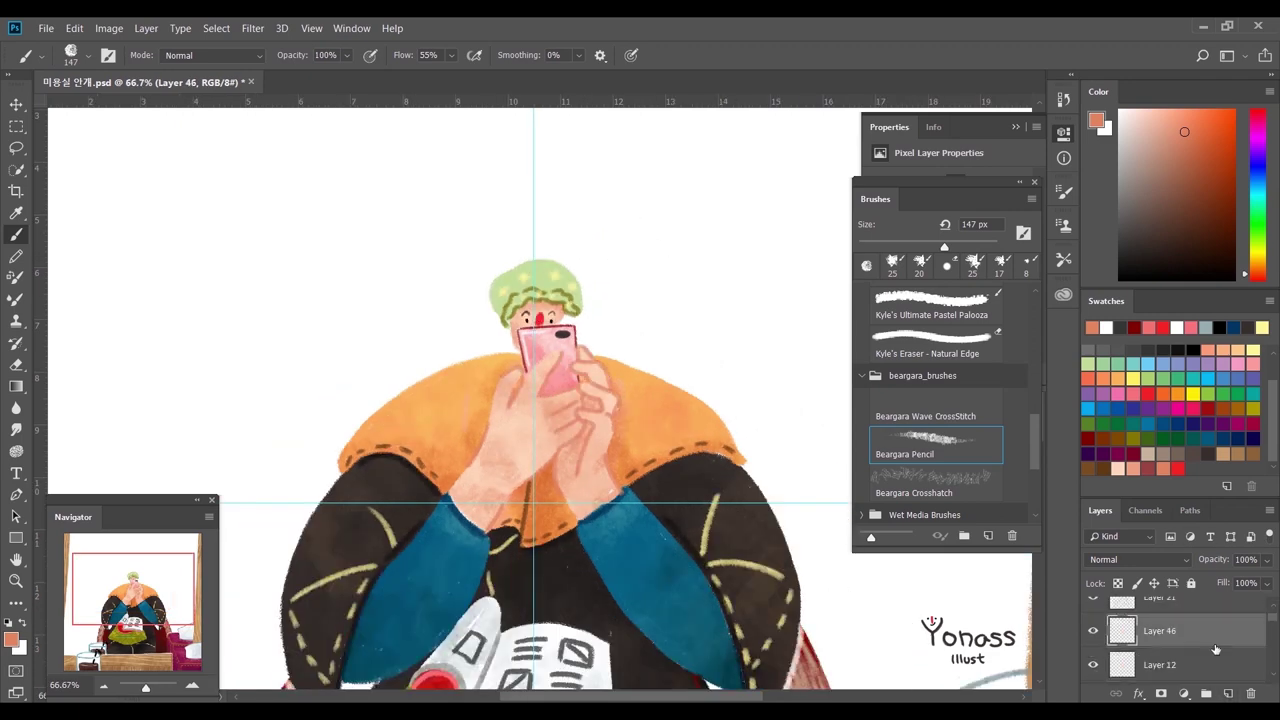
pyautogui.hotkey('ctrl', 'alt', 'g')
pyautogui.keyDown('alt'); pyautogui.click(540, 285); pyautogui.keyUp('alt')
pyautogui.scroll(-2, 723, 271)
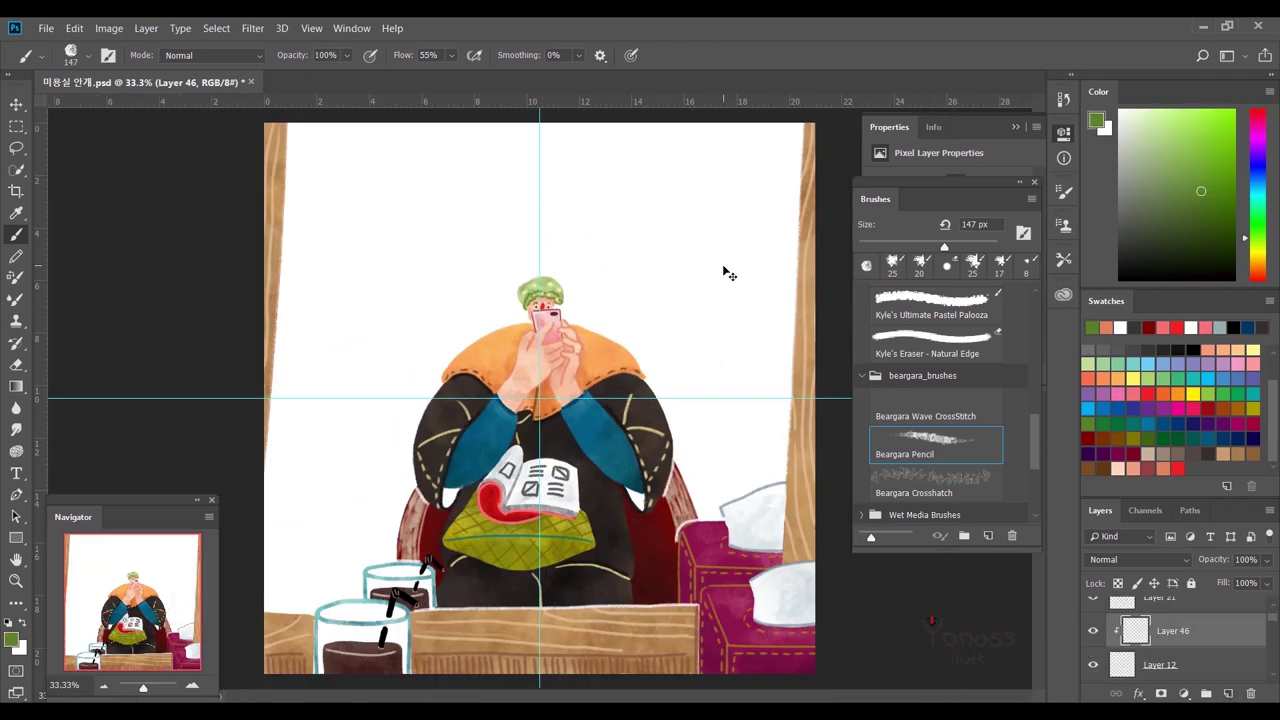
pyautogui.hotkey('ctrl', 's')
# - Dab yellow on the left sleeve with the small Dry Media pencil brush
pyautogui.scroll(2, 723, 271)
pyautogui.hotkey('alt', ']')
pyautogui.press(',')
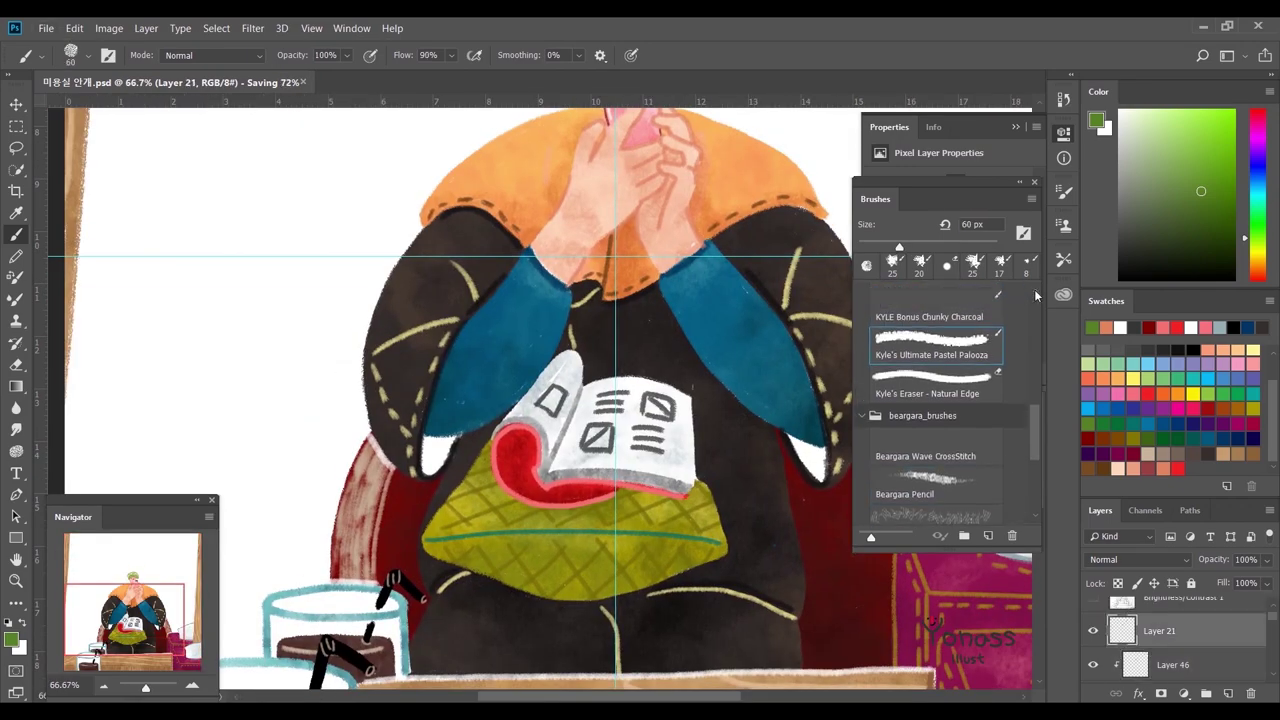
pyautogui.click(1253, 350)
pyautogui.moveTo(441, 395); pyautogui.dragTo(469, 390)
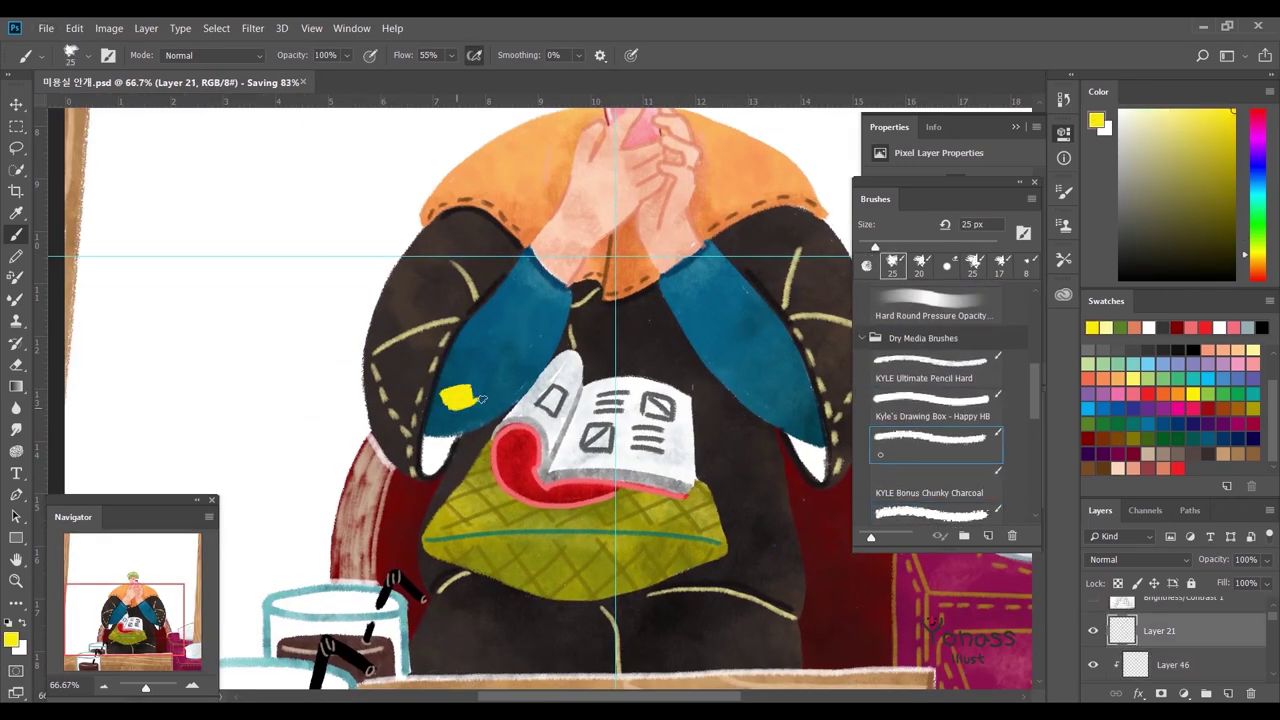